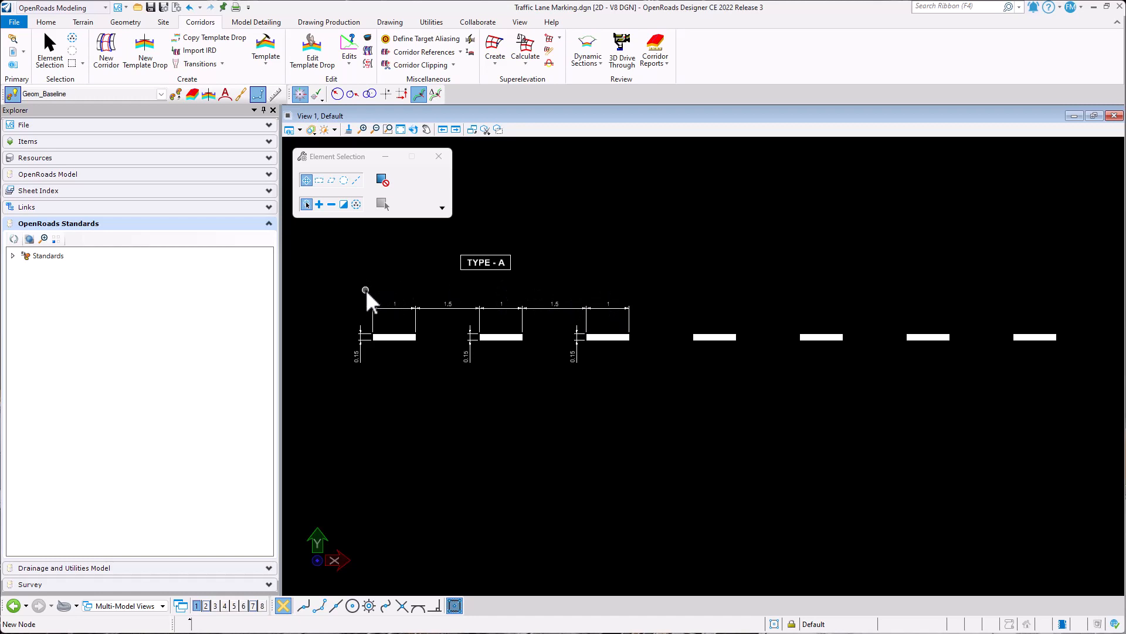
- Copy the first white lane-marking bar of the TYPE - A row once, straight down into the empty area below it
{"action": "scroll", "coordinate": [367, 297], "scroll_direction": "up", "scroll_amount": 3}
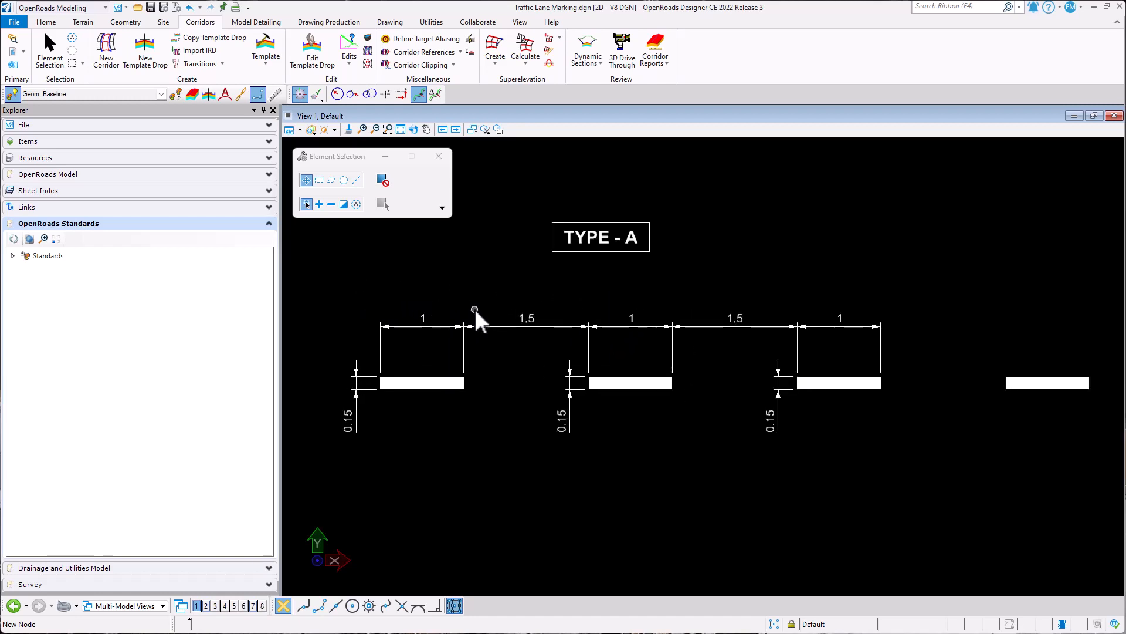
{"action": "mouse_move", "coordinate": [499, 287]}
{"action": "middle_mouse_down"}
{"action": "mouse_move", "coordinate": [535, 311]}
{"action": "mouse_move", "coordinate": [549, 291]}
{"action": "middle_mouse_up"}
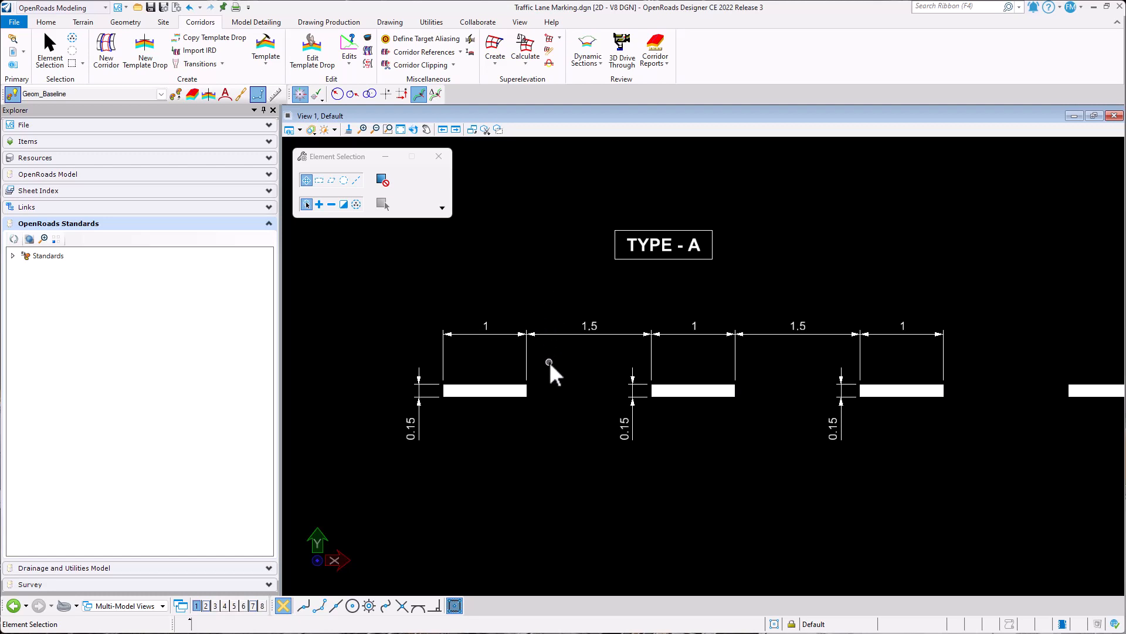
{"action": "middle_click_drag", "start_coordinate": [550, 371], "coordinate": [549, 300]}
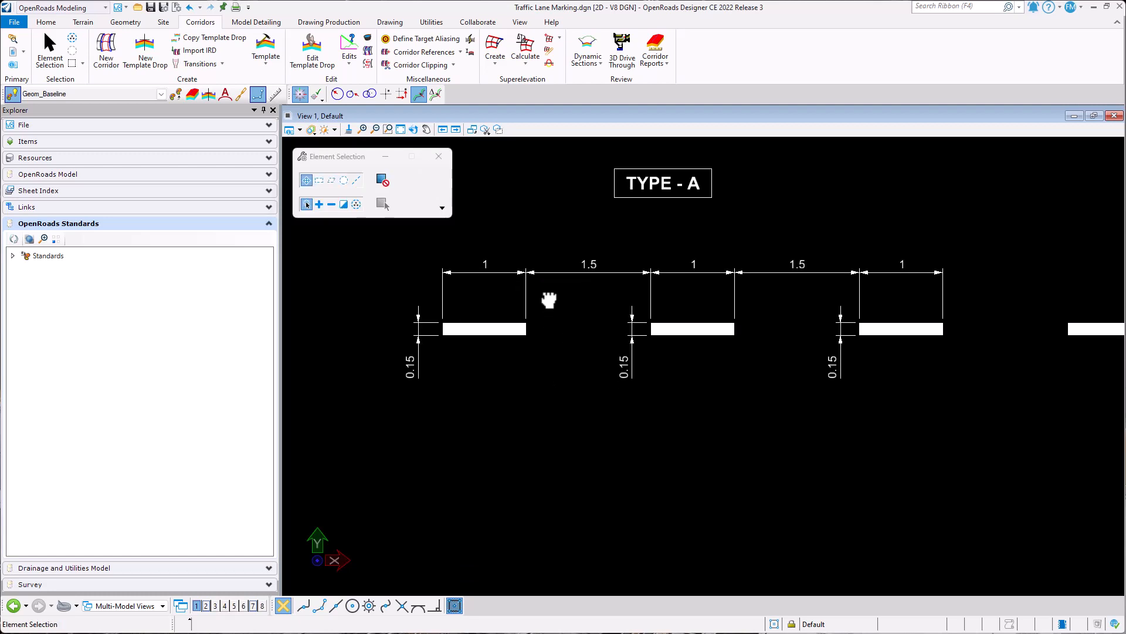
{"action": "left_click", "coordinate": [486, 334]}
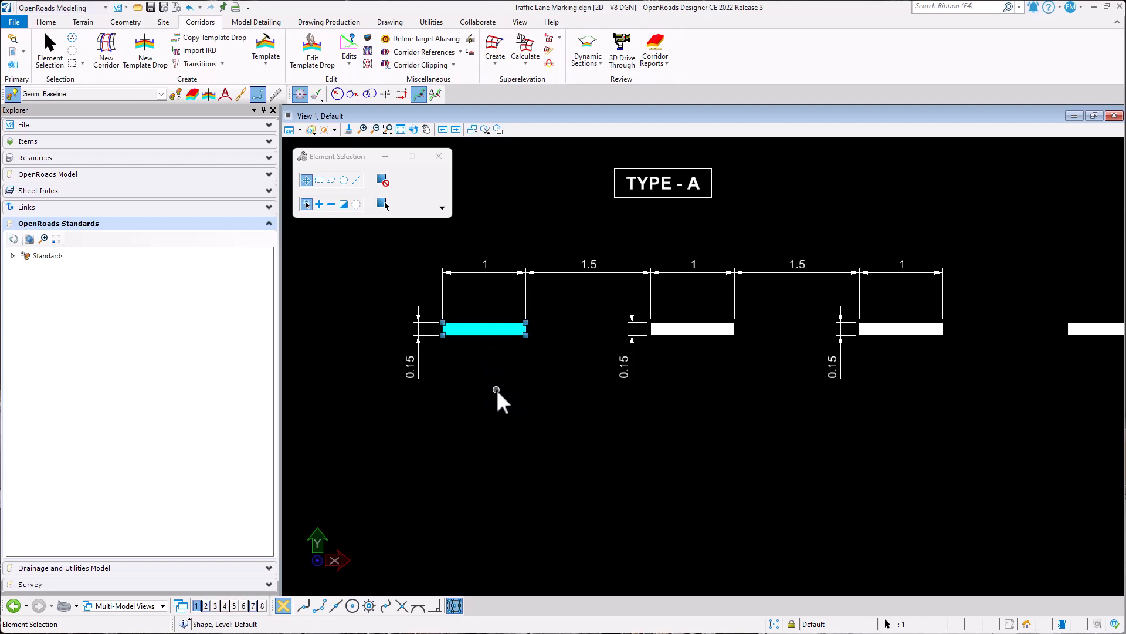
{"action": "left_click", "coordinate": [528, 388]}
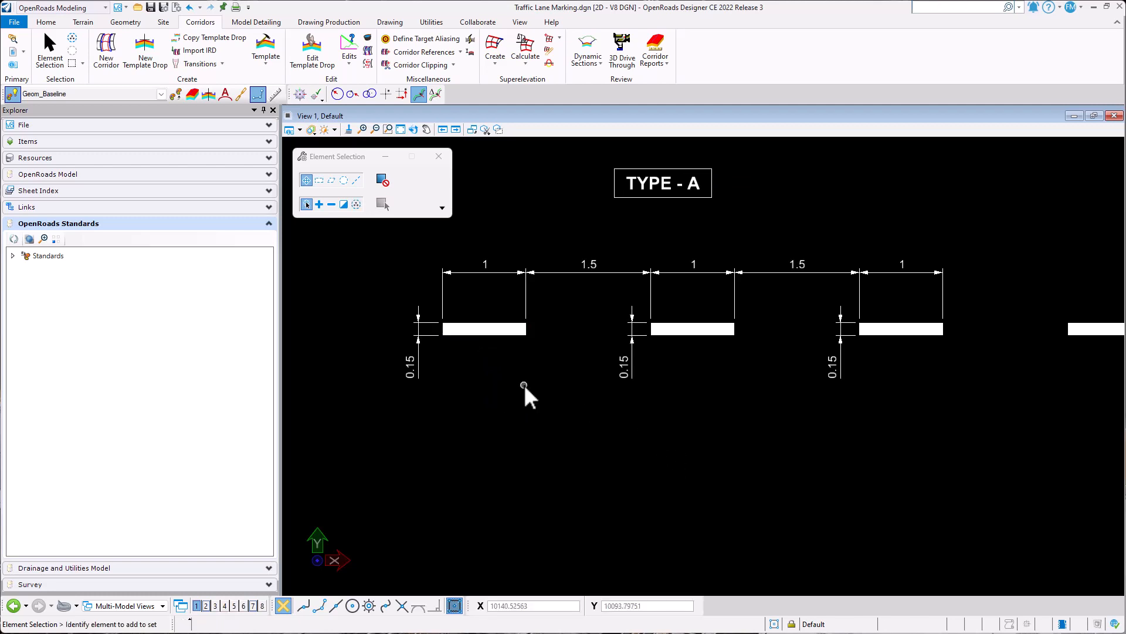
{"action": "left_click", "coordinate": [488, 334]}
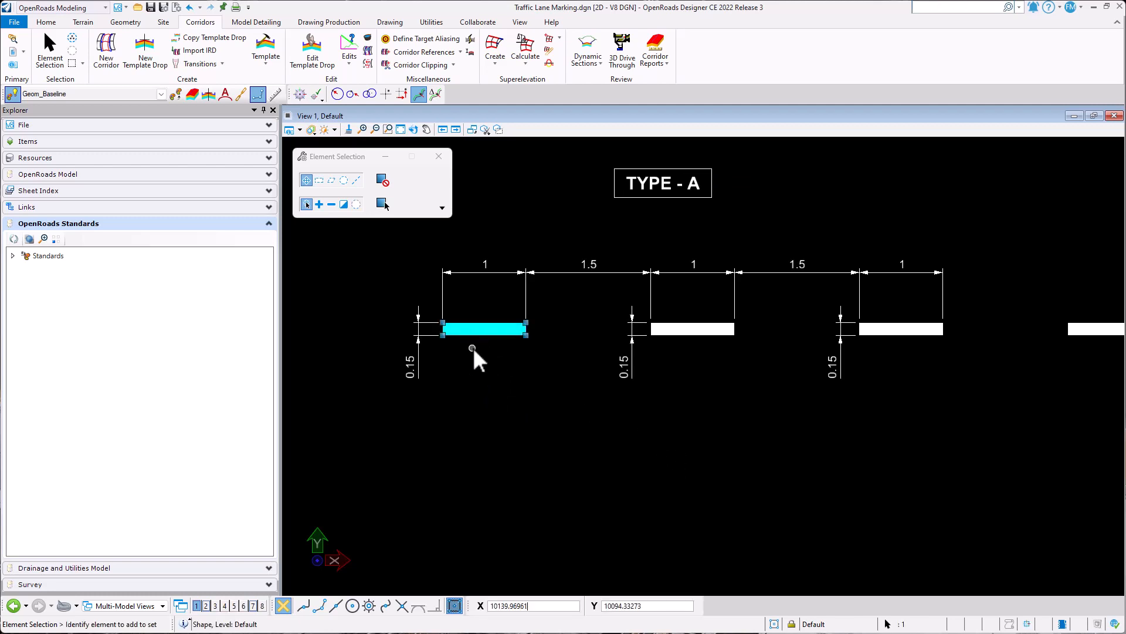
{"action": "left_click", "coordinate": [486, 348]}
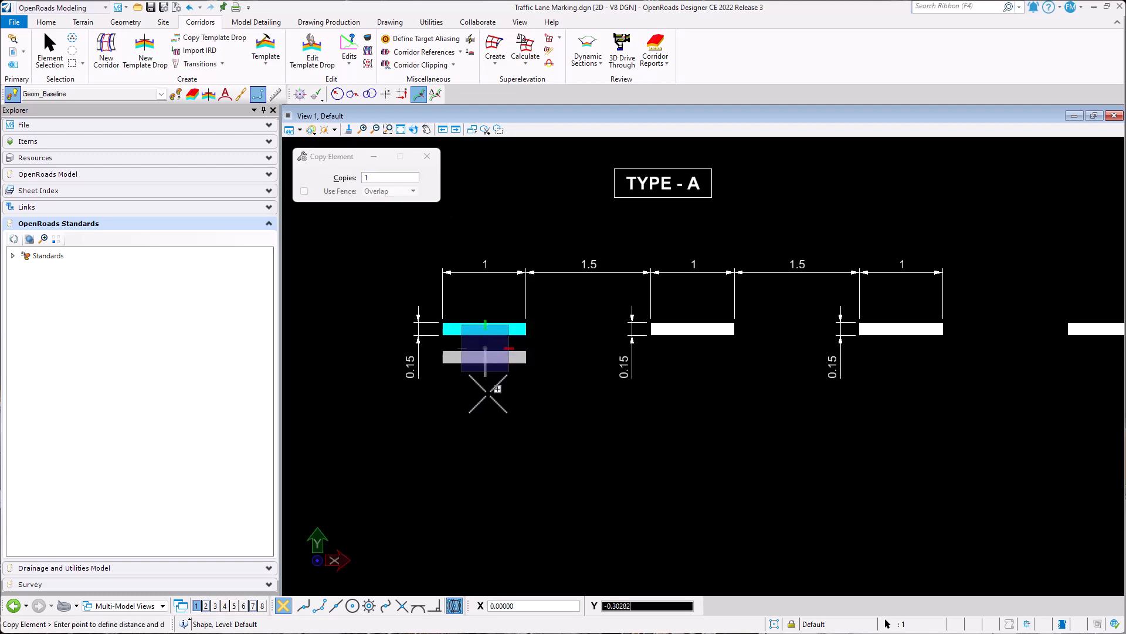
{"action": "left_click", "coordinate": [486, 502]}
{"action": "right_click", "coordinate": [486, 502]}
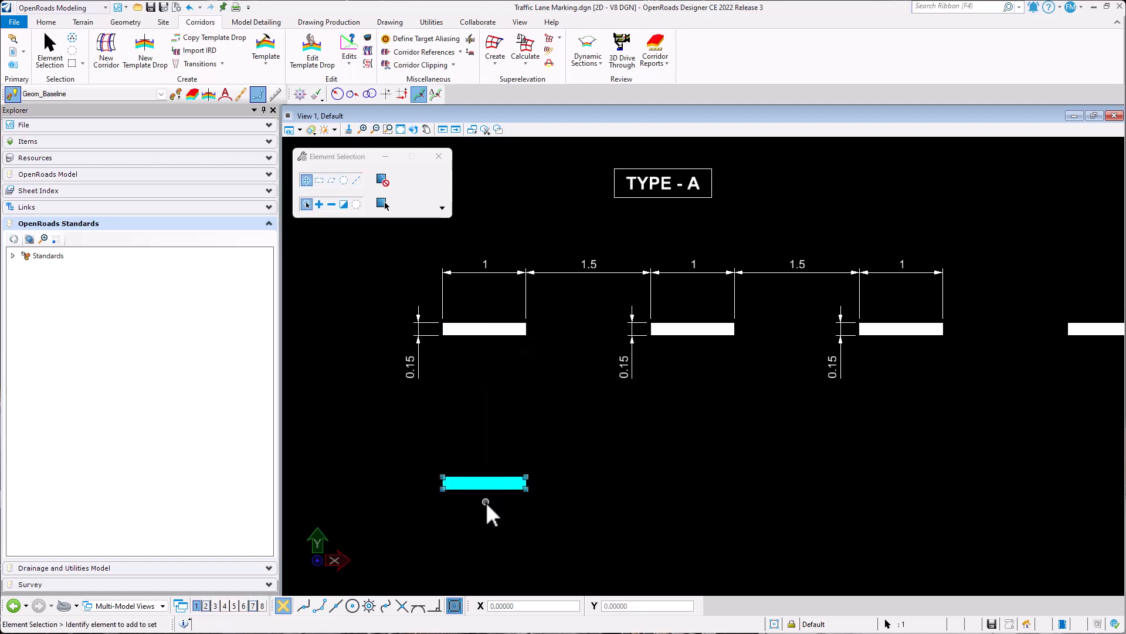
- Shorten the copied bar by 0.9 by moving its right edge toward its left edge
{"action": "scroll", "coordinate": [487, 519], "scroll_direction": "up", "scroll_amount": 5}
{"action": "middle_click_drag", "start_coordinate": [486, 396], "coordinate": [550, 392]}
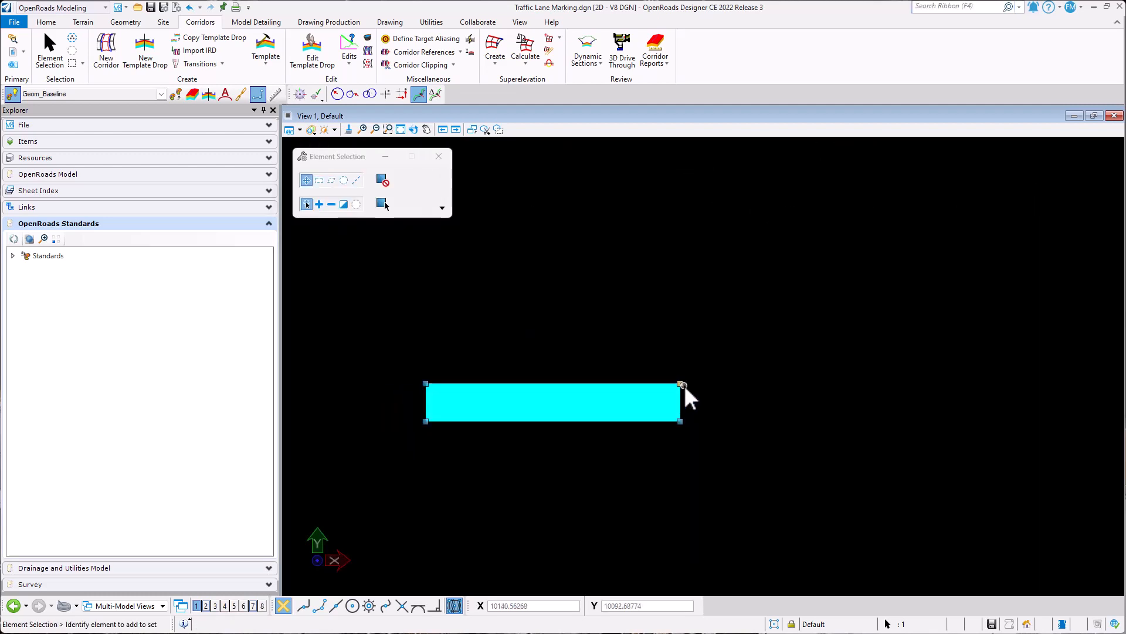
{"action": "left_click_drag", "start_coordinate": [681, 384], "coordinate": [464, 385]}
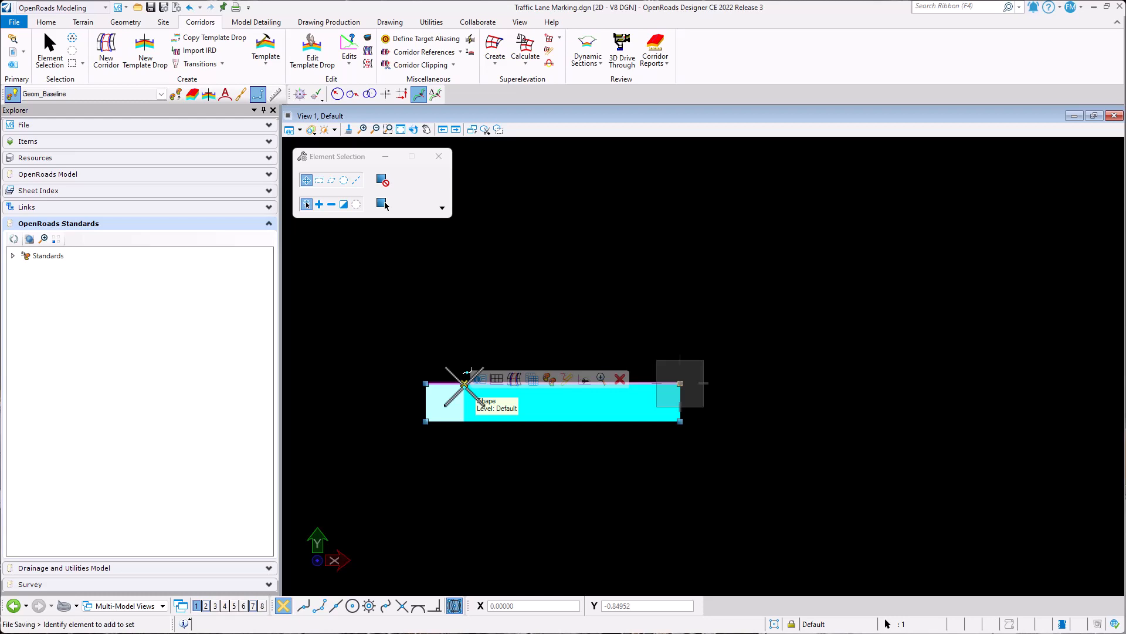
{"action": "left_click_drag", "start_coordinate": [464, 386], "coordinate": [388, 383]}
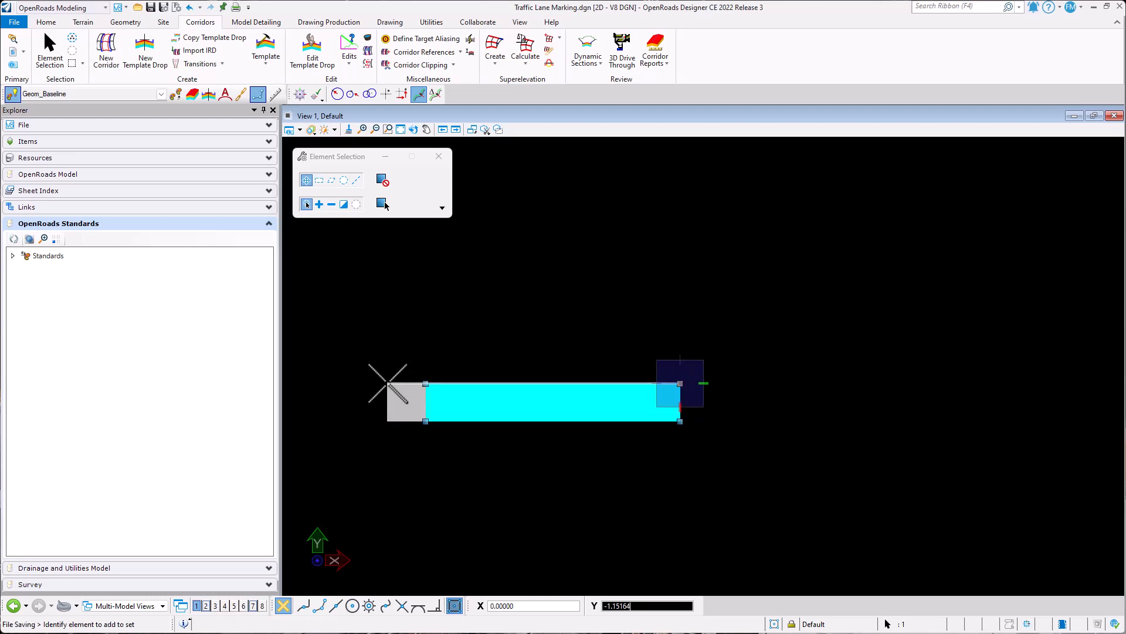
{"action": "type", "text": ".9"}
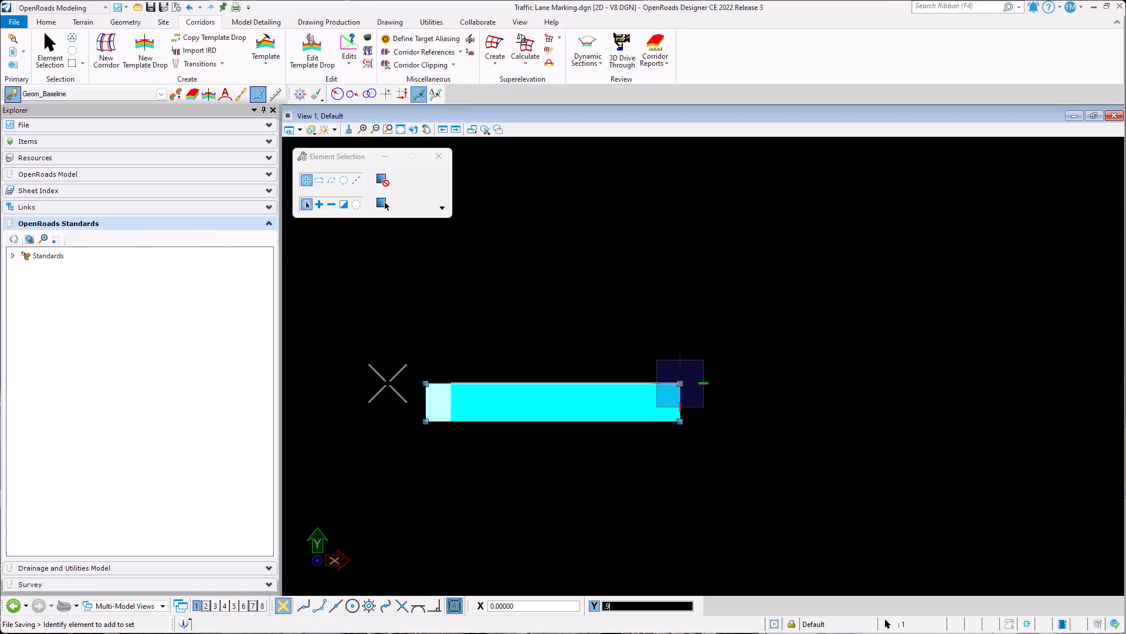
{"action": "key", "text": "Return"}
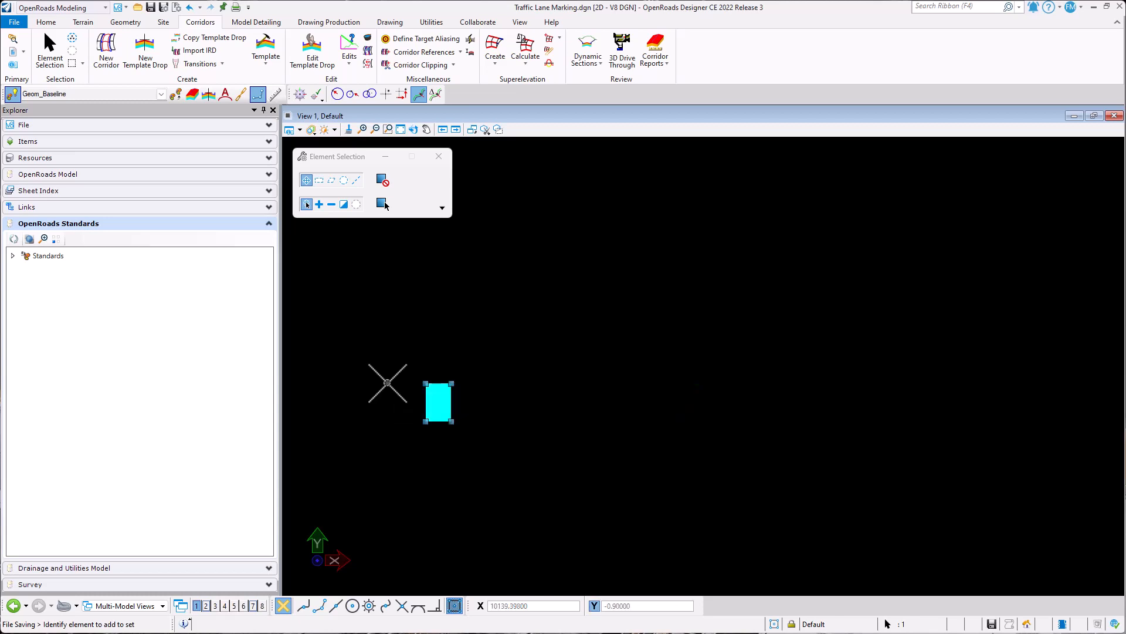
{"action": "left_click", "coordinate": [384, 469]}
- Examine the shortened bar up close and in relation to the TYPE - A markings above it
{"action": "scroll", "coordinate": [389, 388], "scroll_direction": "up", "scroll_amount": 2}
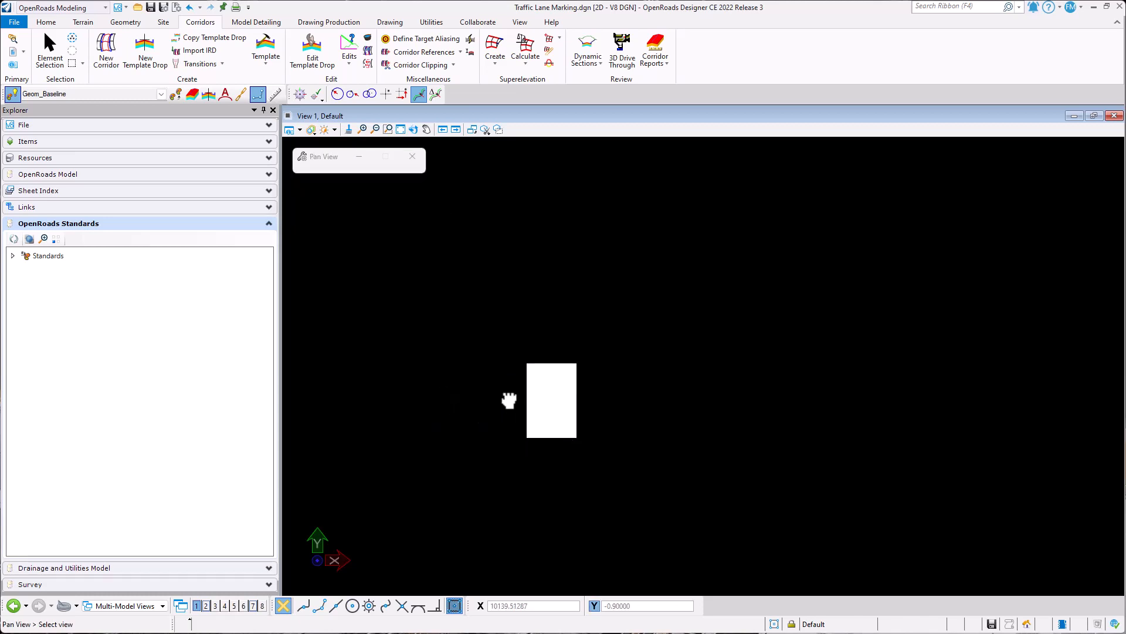
{"action": "left_click", "coordinate": [525, 413]}
{"action": "scroll", "coordinate": [524, 417], "scroll_direction": "down", "scroll_amount": 4}
{"action": "middle_click_drag", "start_coordinate": [559, 361], "coordinate": [529, 369]}
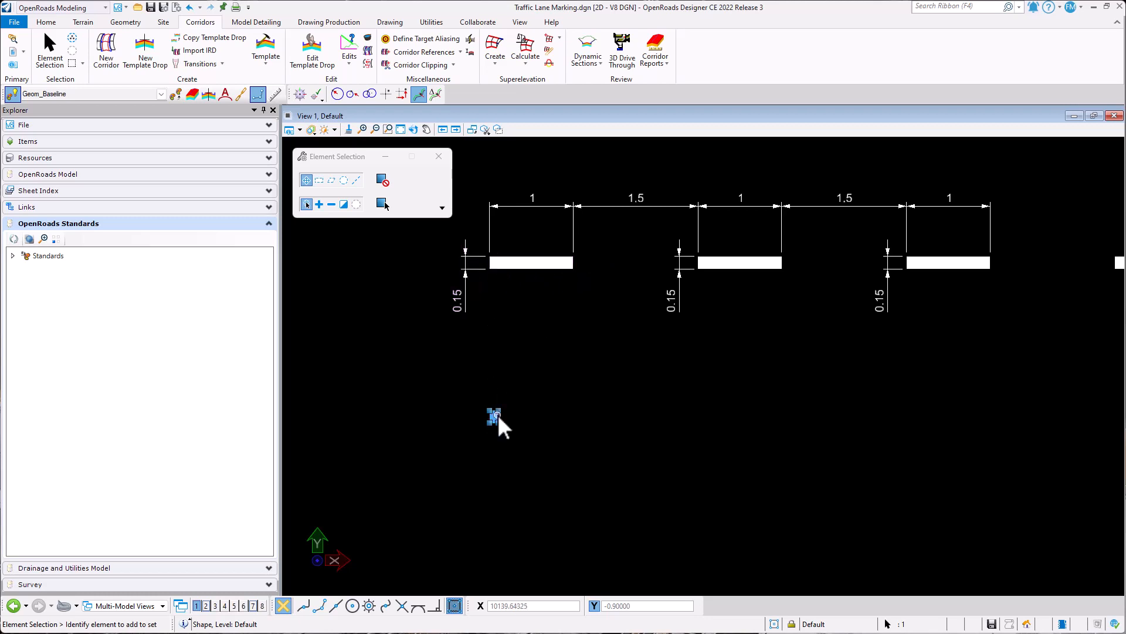
{"action": "left_click", "coordinate": [508, 443]}
{"action": "scroll", "coordinate": [492, 432], "scroll_direction": "up", "scroll_amount": 3}
{"action": "left_click", "coordinate": [531, 415]}
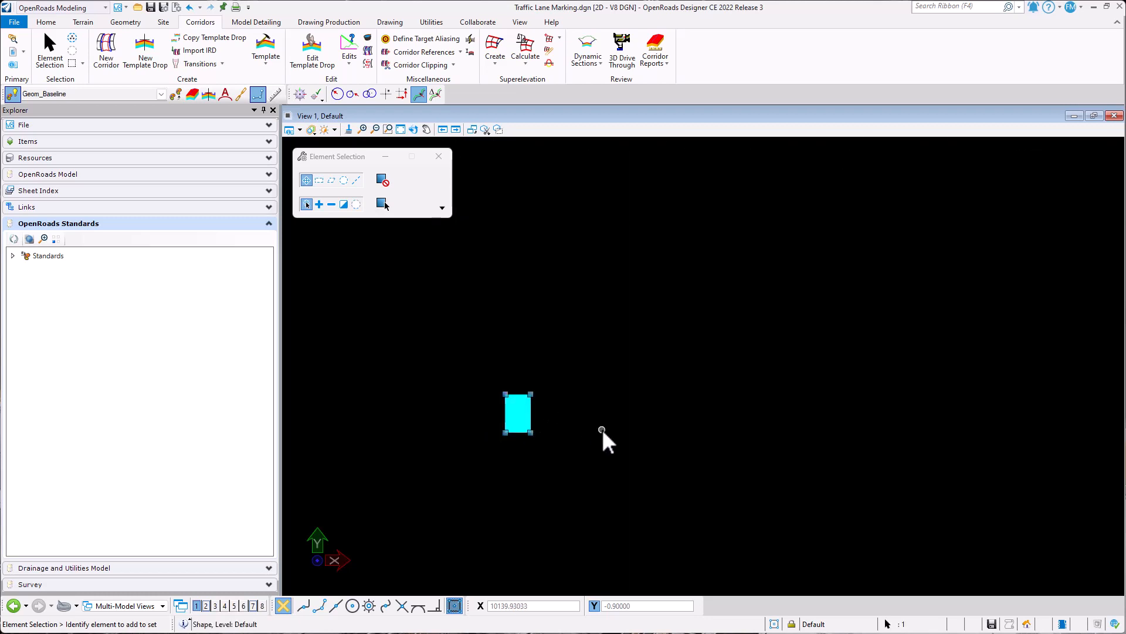
{"action": "left_click", "coordinate": [602, 430]}
{"action": "middle_click_drag", "start_coordinate": [597, 361], "coordinate": [563, 399]}
{"action": "right_click", "coordinate": [563, 401]}
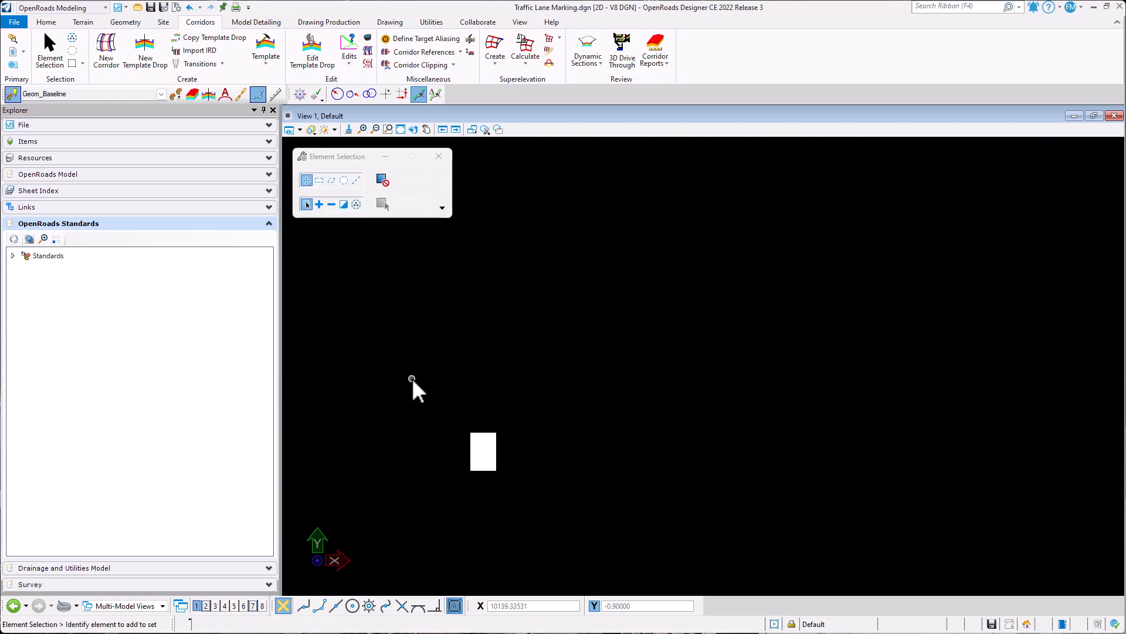
{"action": "left_click_drag", "start_coordinate": [412, 379], "coordinate": [532, 533]}
{"action": "left_click", "coordinate": [592, 499]}
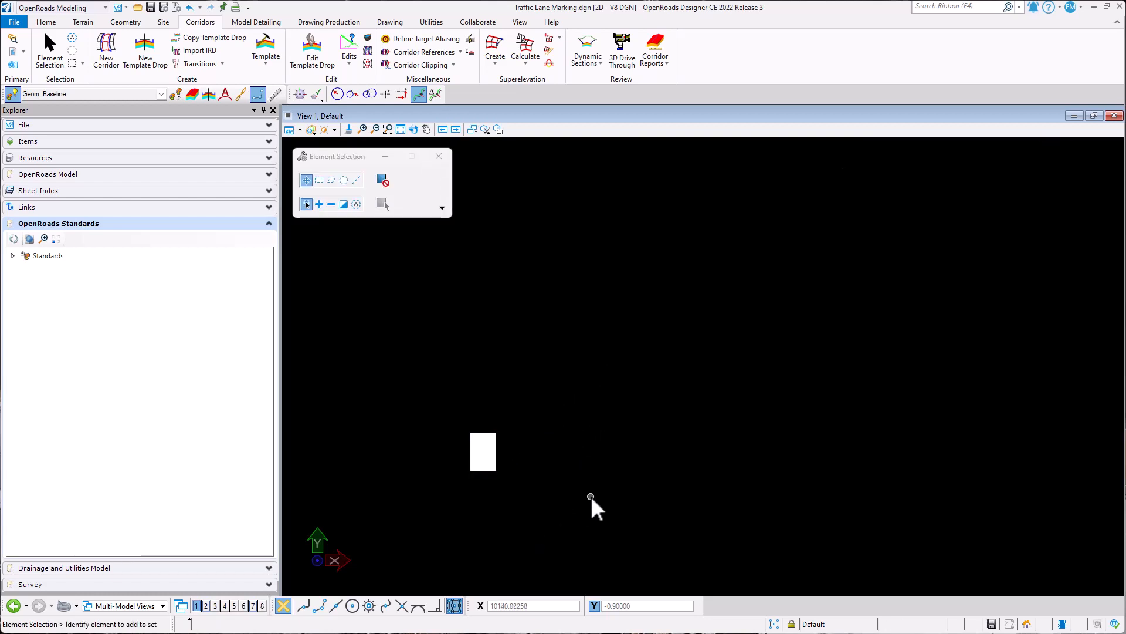
{"action": "scroll", "coordinate": [475, 423], "scroll_direction": "down", "scroll_amount": 3}
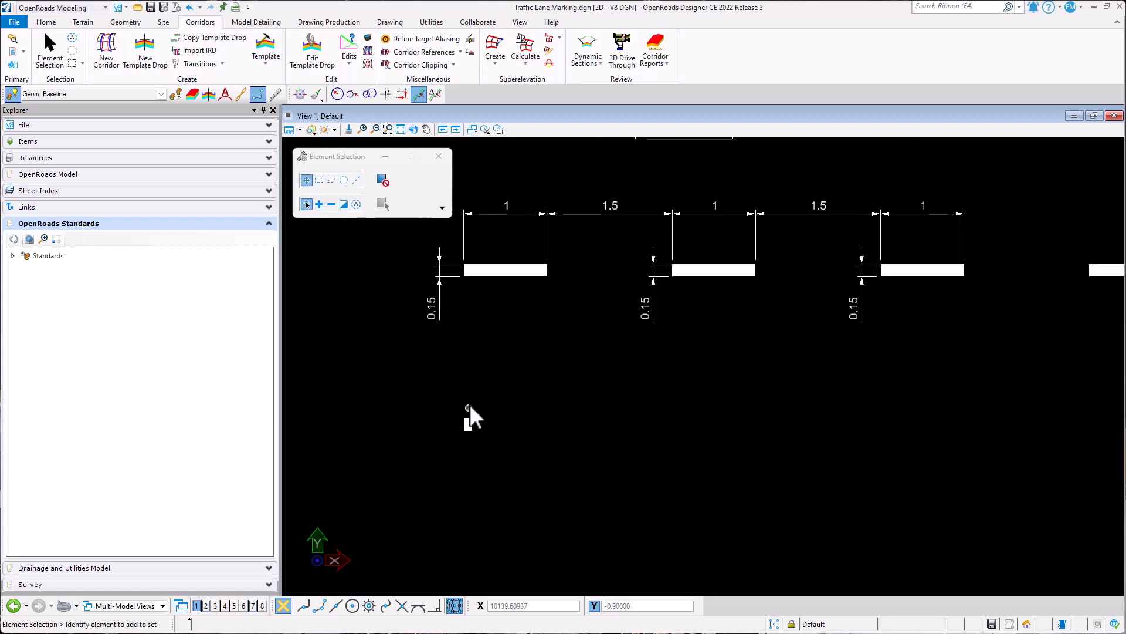
{"action": "left_click", "coordinate": [468, 424]}
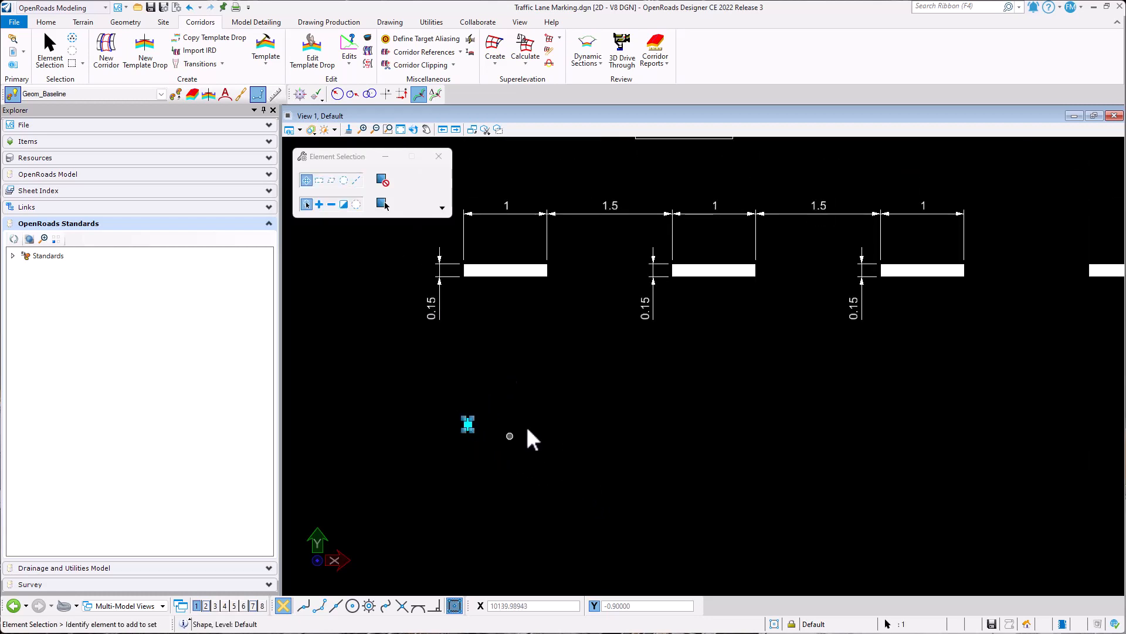
- Open the Line Style Editor for managing custom line styles, and place its window clear of the small bar
{"action": "left_click", "coordinate": [47, 23]}
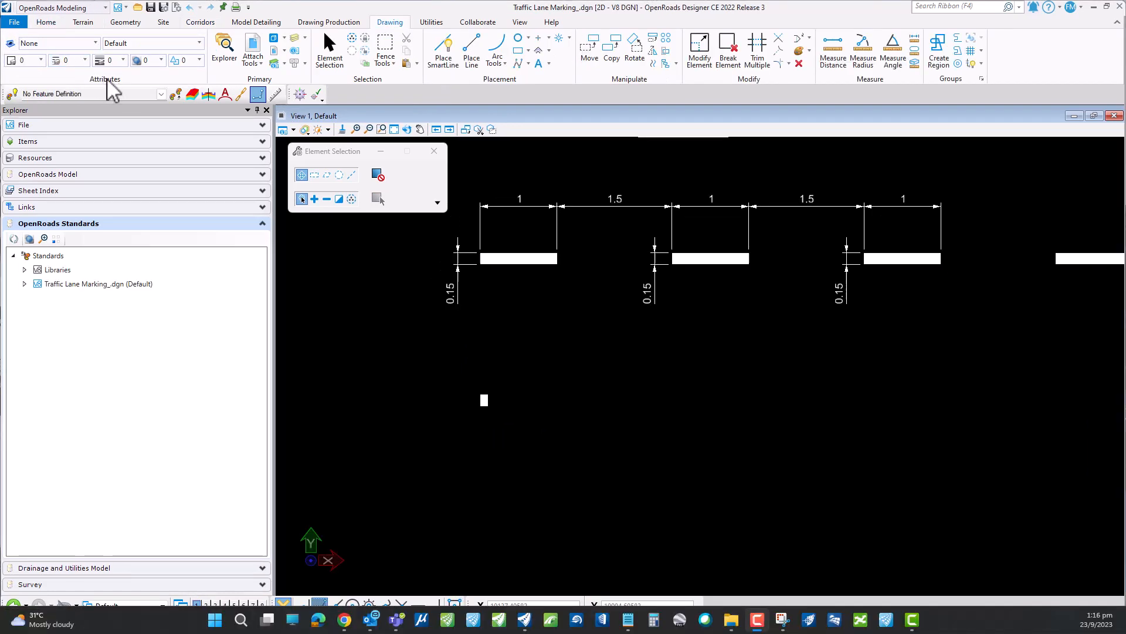
{"action": "left_click", "coordinate": [108, 81]}
{"action": "left_click", "coordinate": [86, 61]}
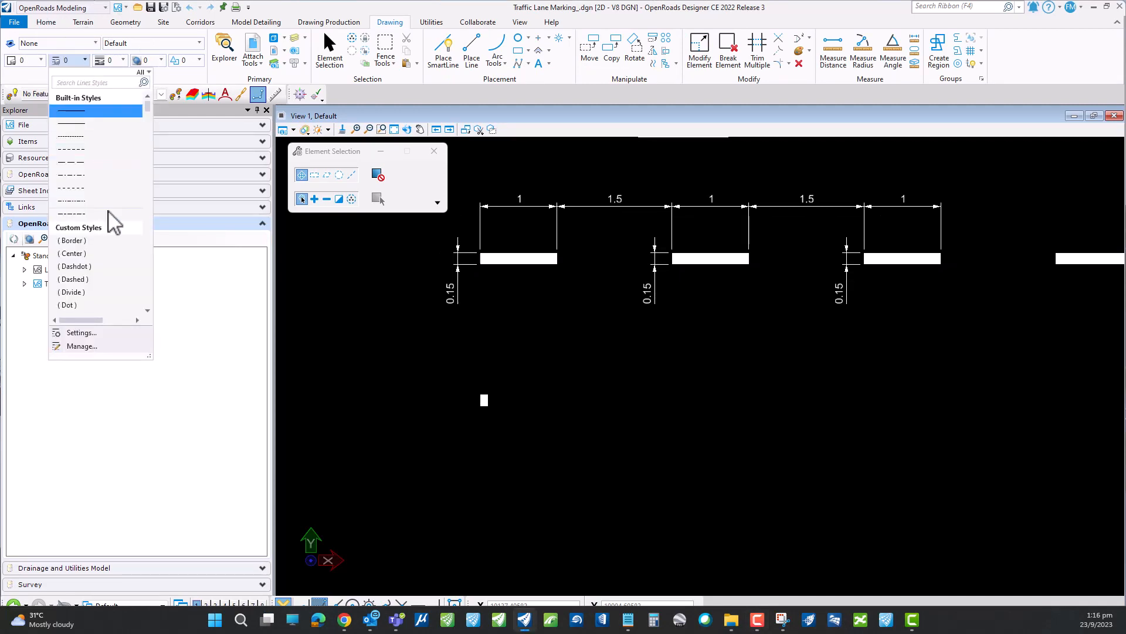
{"action": "left_click", "coordinate": [89, 348]}
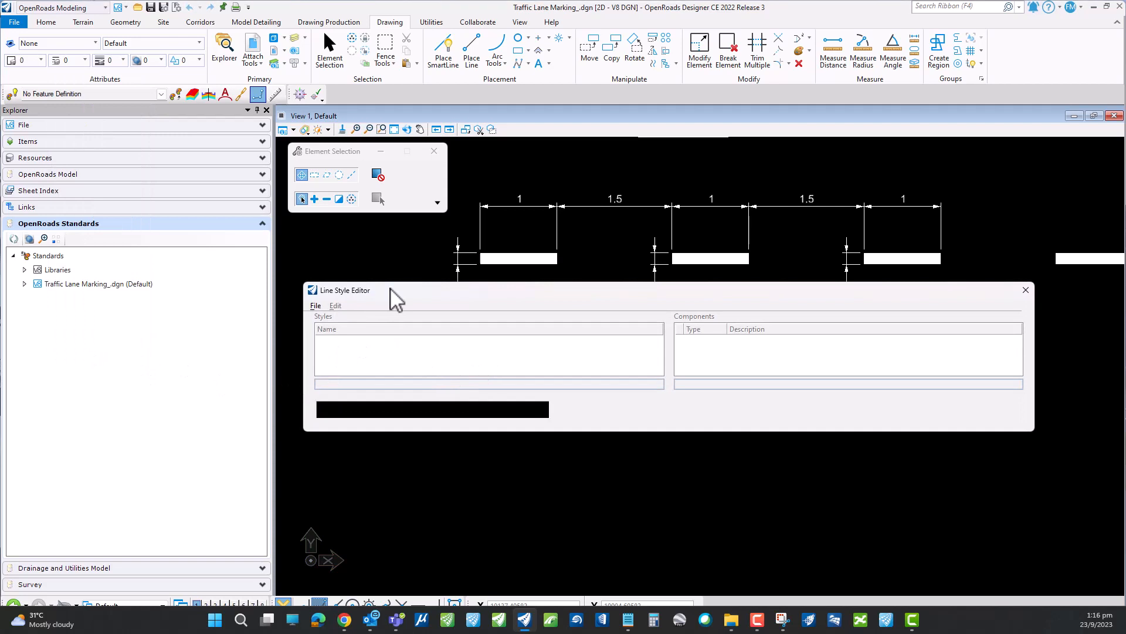
{"action": "left_click_drag", "start_coordinate": [390, 290], "coordinate": [385, 259]}
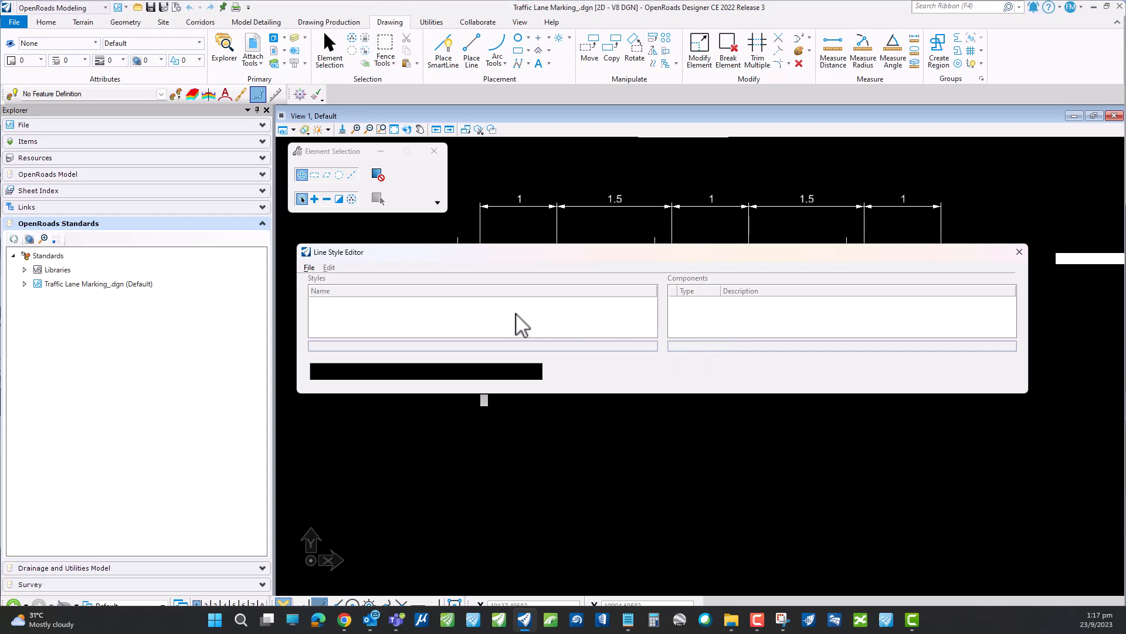
- Create a new line style library file named Traffic Lane Markings in the Symb folder
{"action": "left_click", "coordinate": [309, 268]}
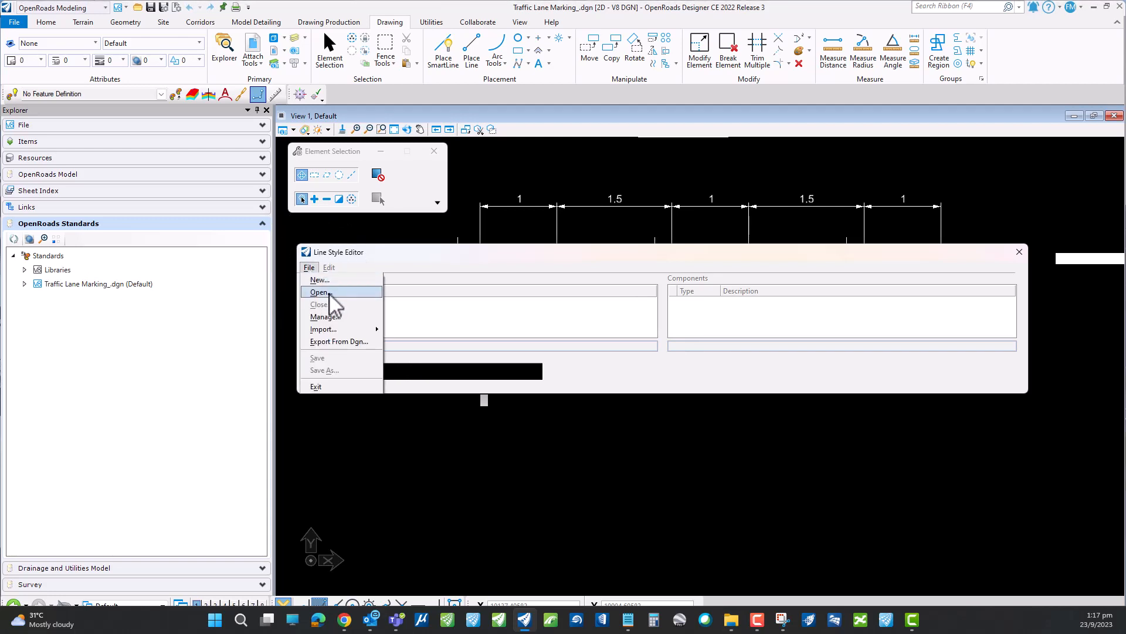
{"action": "left_click", "coordinate": [339, 281]}
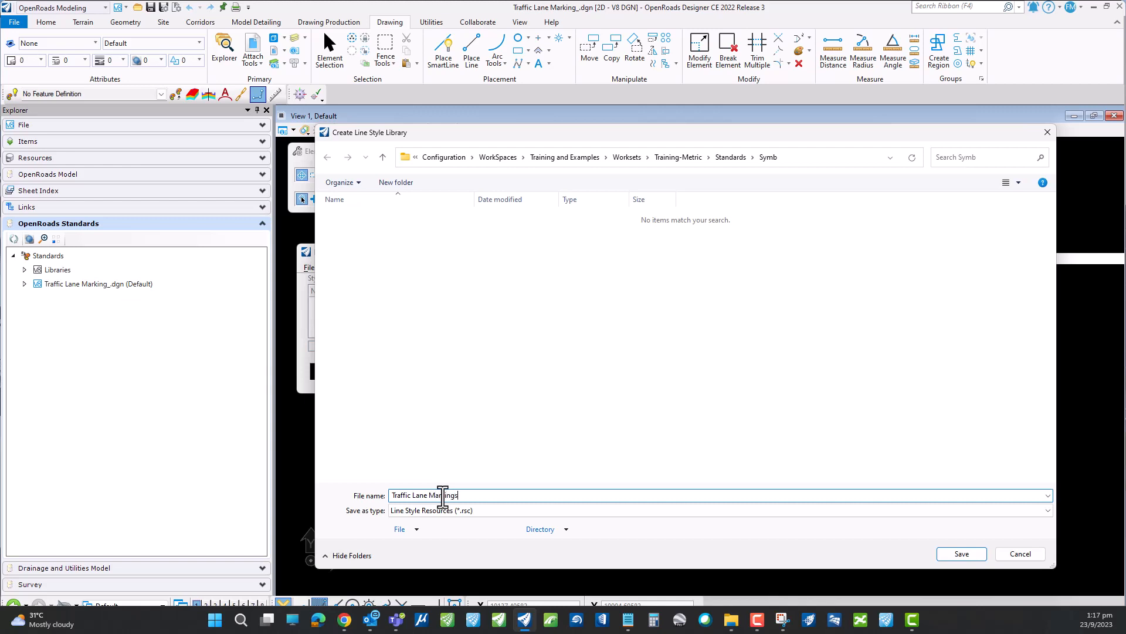
{"action": "left_click", "coordinate": [956, 556]}
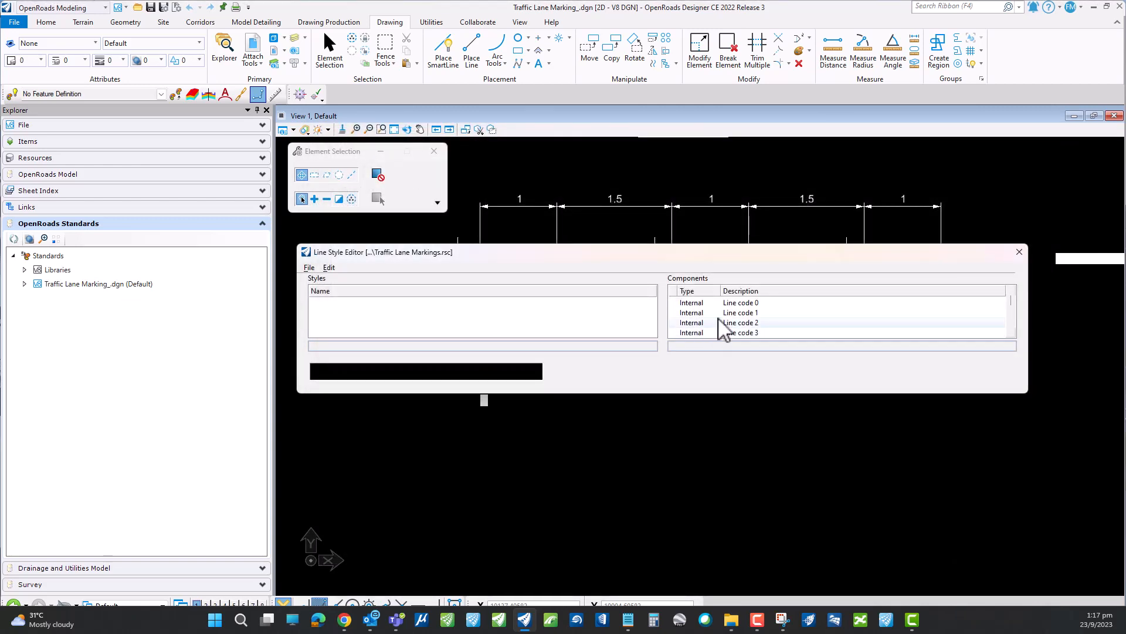
- Create a new line style named Traffic Lane Marking_Type-A in the library and copy its name to the clipboard
{"action": "left_click", "coordinate": [330, 267]}
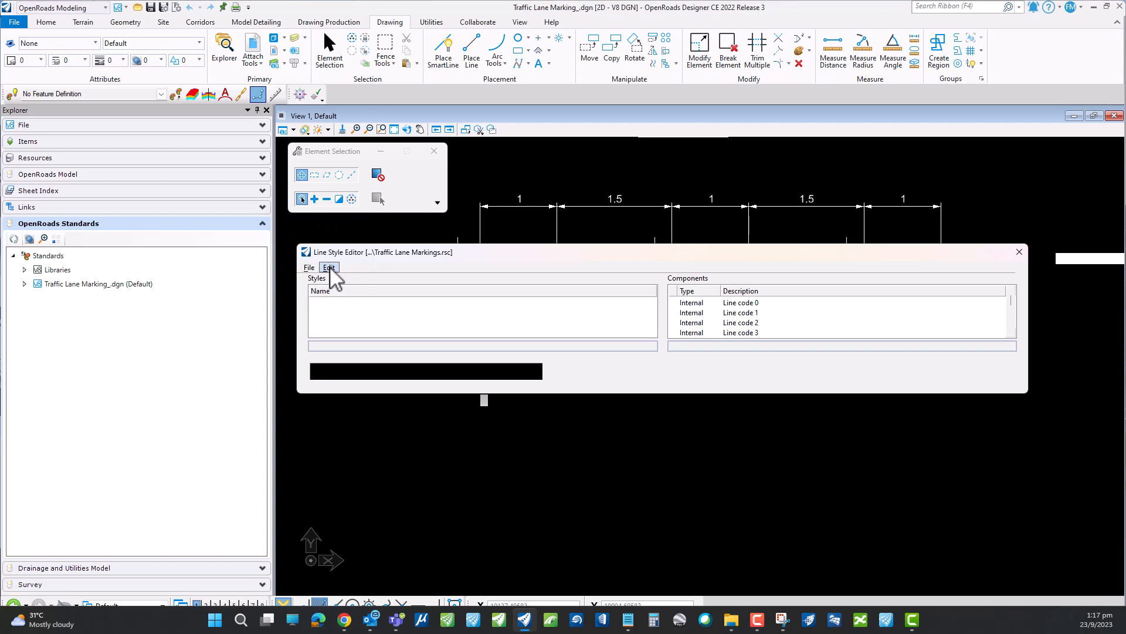
{"action": "left_click", "coordinate": [329, 269]}
{"action": "mouse_move", "coordinate": [355, 281]}
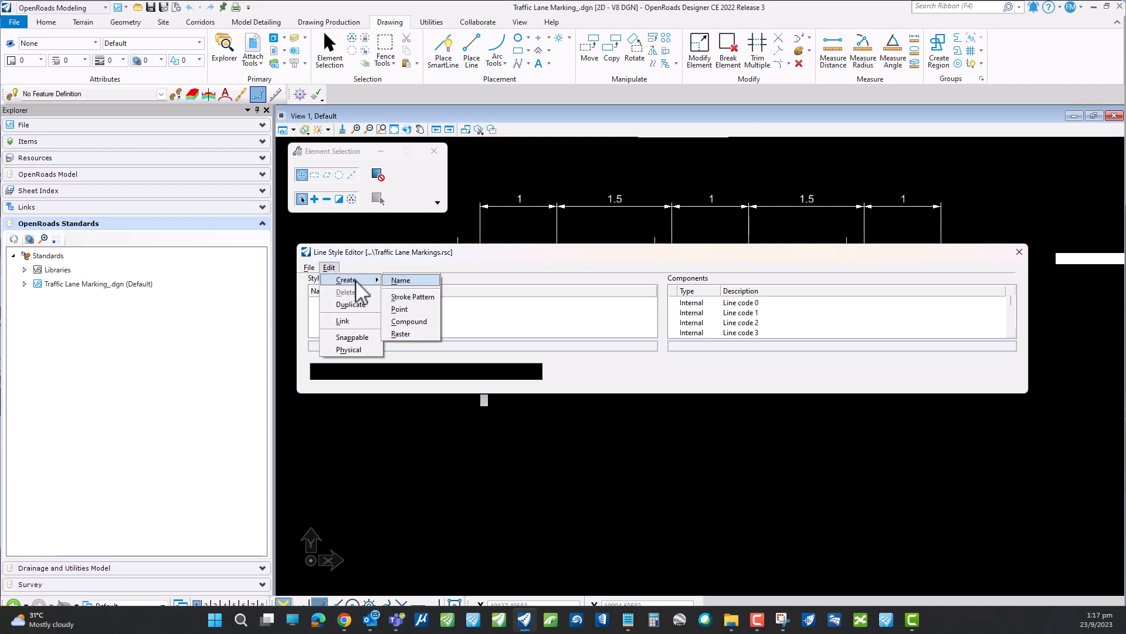
{"action": "left_click", "coordinate": [410, 281]}
{"action": "double_click", "coordinate": [353, 346]}
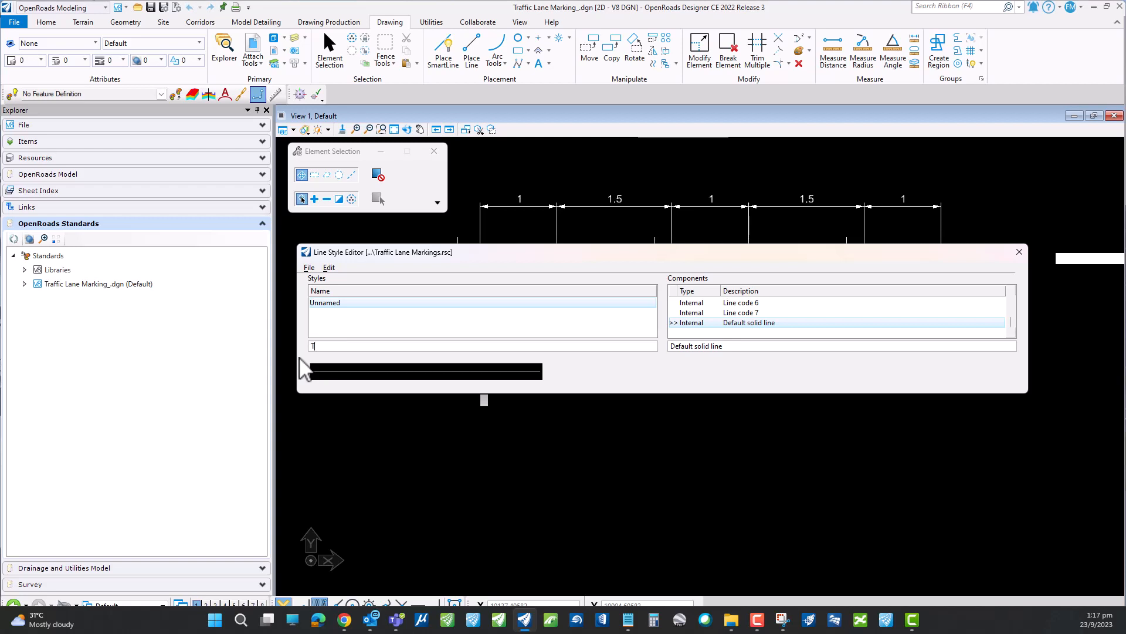
{"action": "type", "text": "Traffic Lane"}
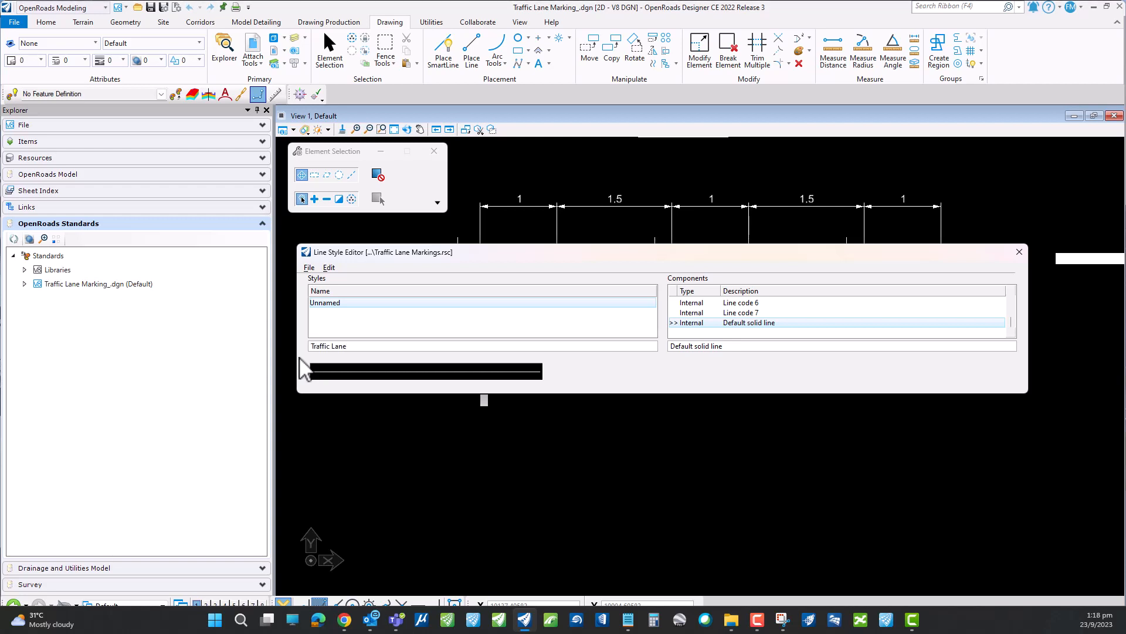
{"action": "type", "text": " Ma"}
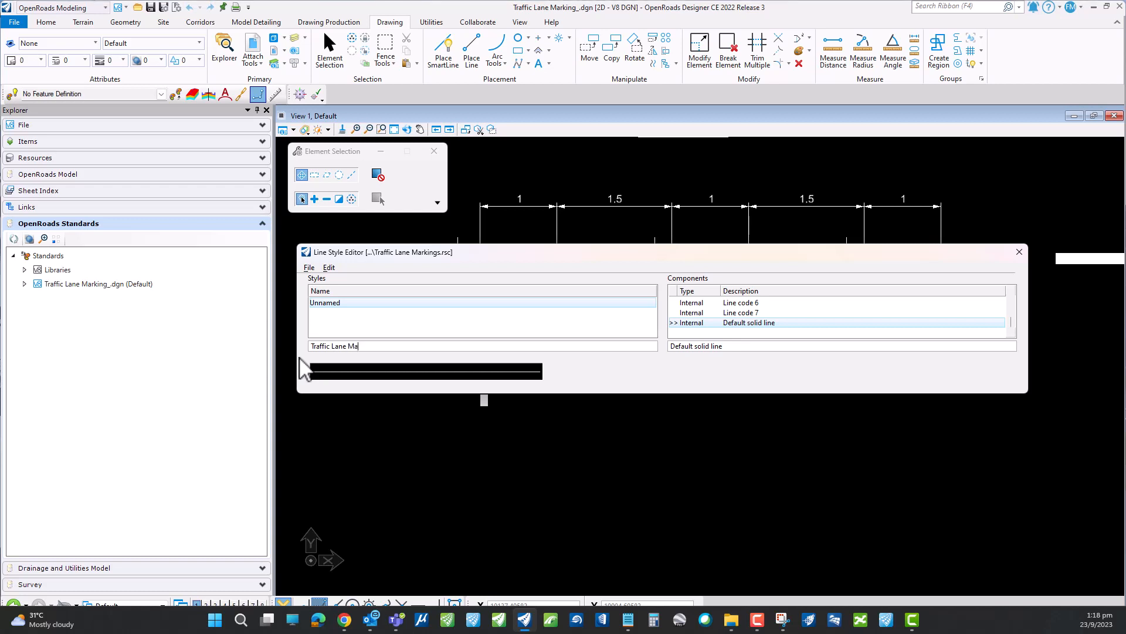
{"action": "type", "text": "rking_"}
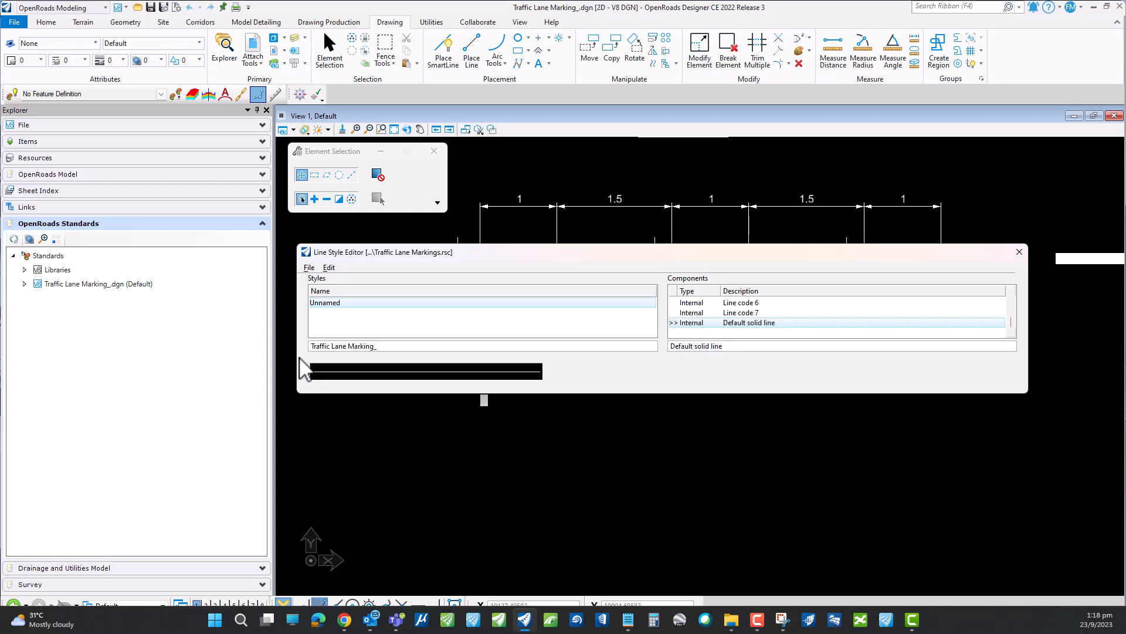
{"action": "type", "text": "Type-A"}
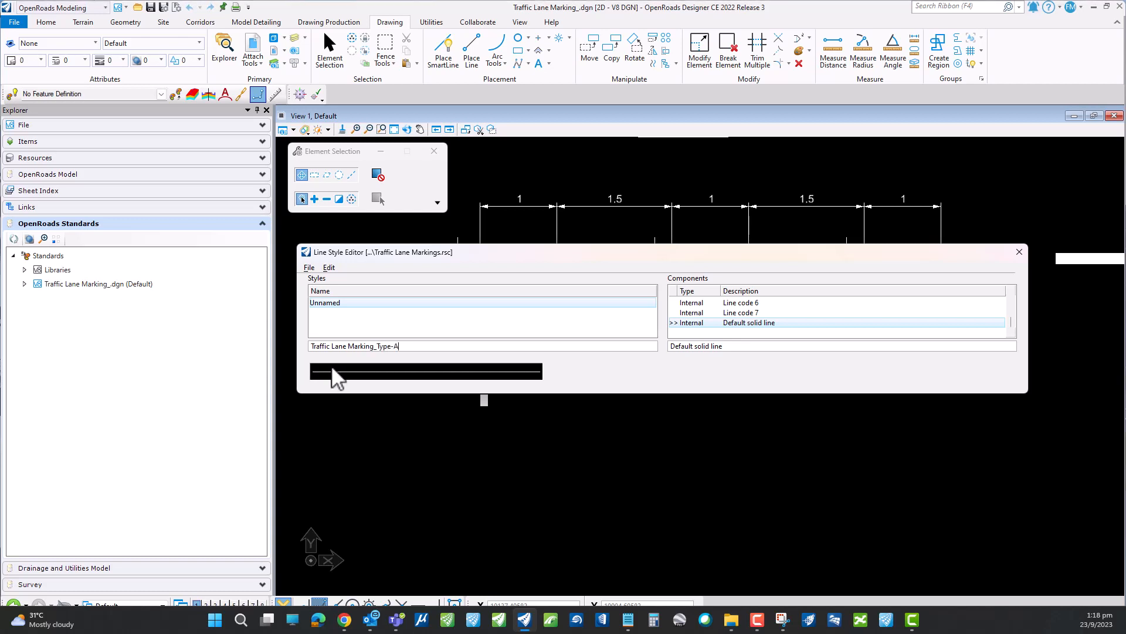
{"action": "left_click_drag", "start_coordinate": [401, 346], "coordinate": [309, 348]}
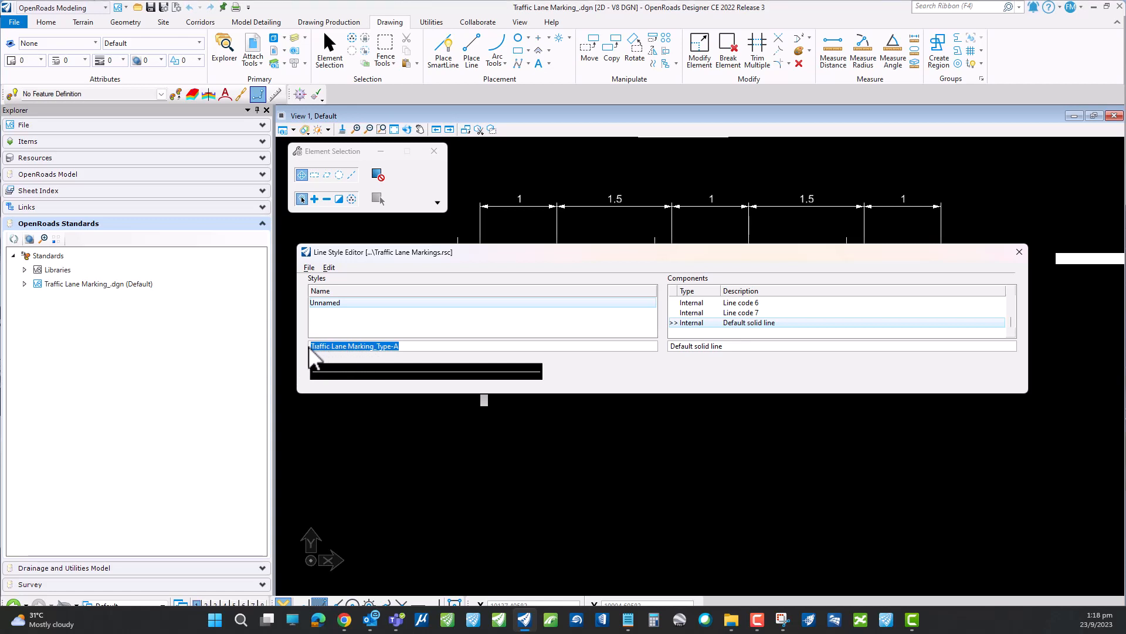
{"action": "right_click", "coordinate": [359, 346]}
{"action": "left_click", "coordinate": [383, 355]}
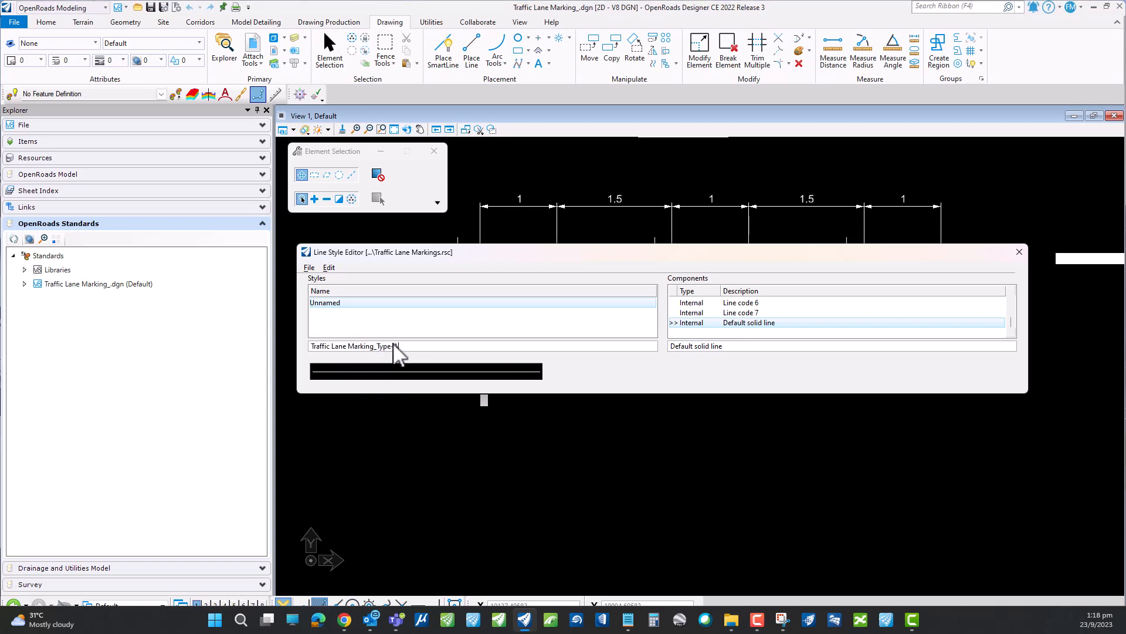
{"action": "key", "text": "Tab"}
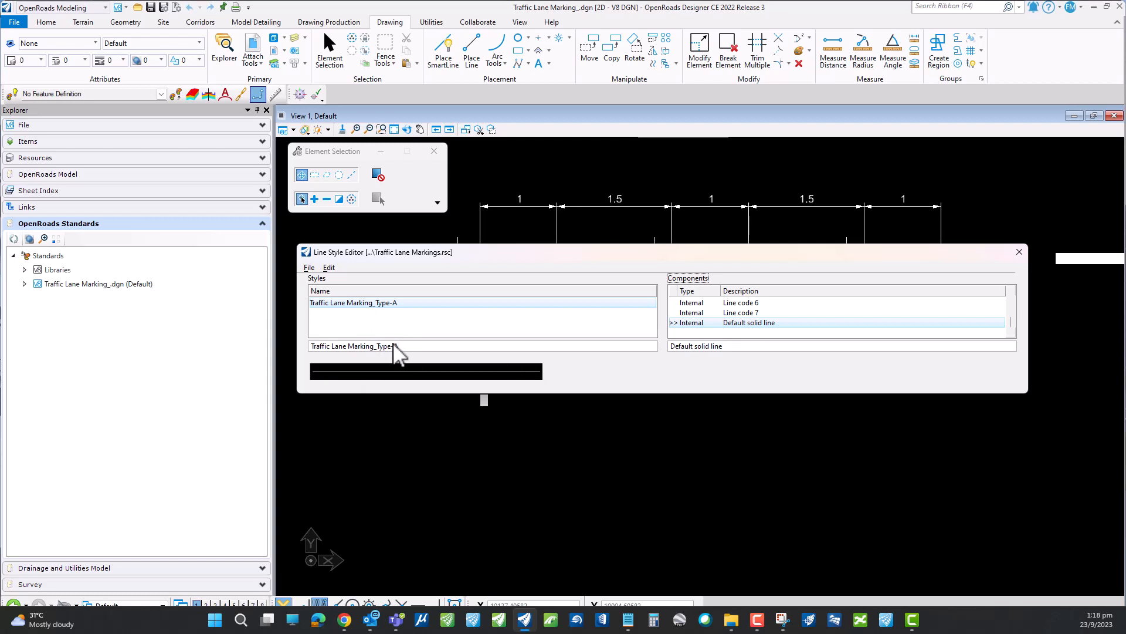
- Create a stroke pattern component and replace its description with the copied name Traffic Lane Marking_Type-A
{"action": "left_click", "coordinate": [331, 268]}
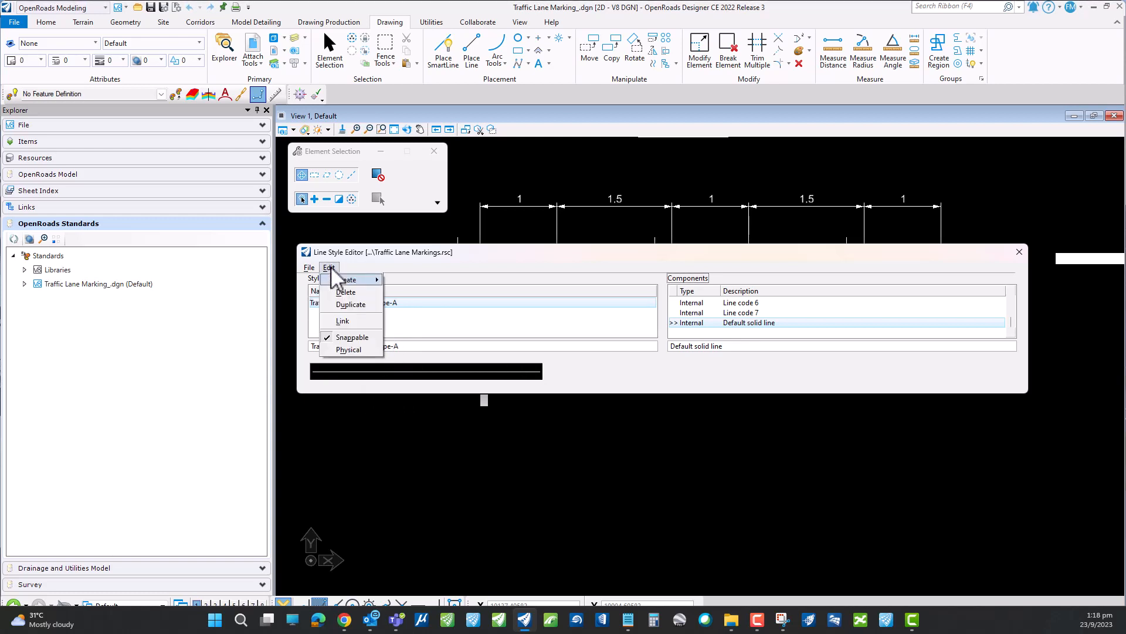
{"action": "mouse_move", "coordinate": [351, 277]}
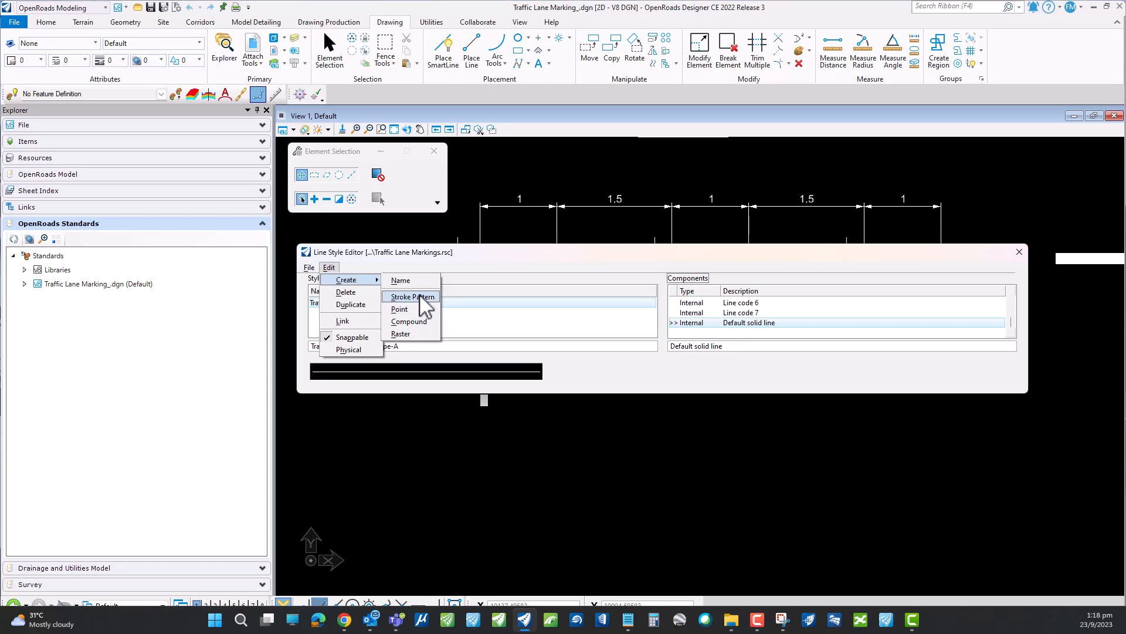
{"action": "left_click", "coordinate": [421, 298]}
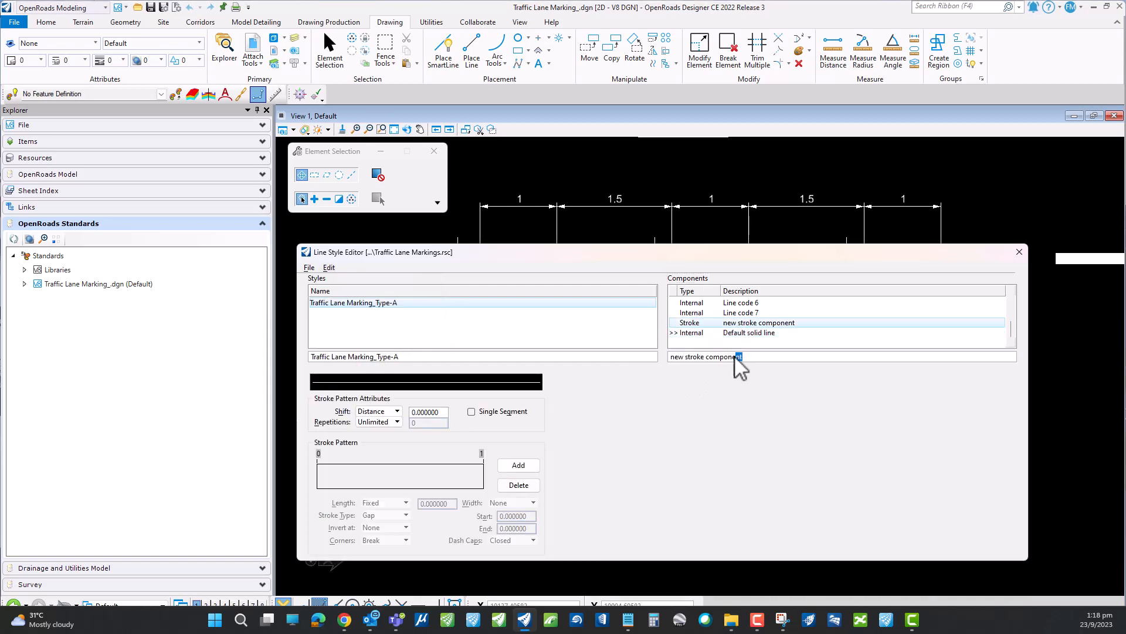
{"action": "left_click_drag", "start_coordinate": [737, 358], "coordinate": [671, 359]}
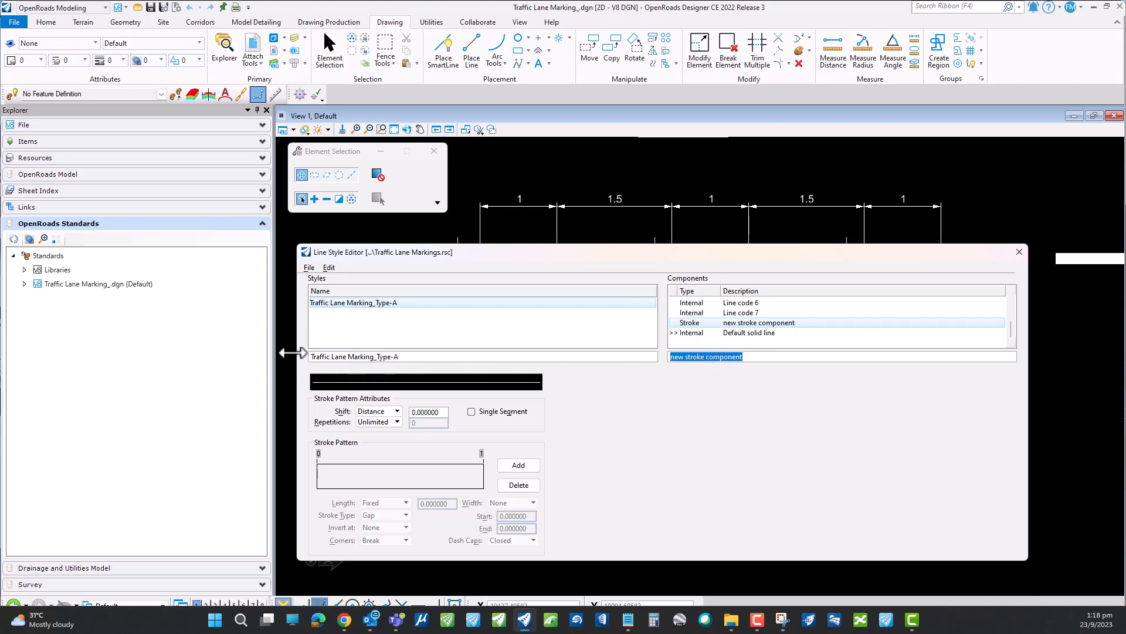
{"action": "key", "text": "ctrl+v"}
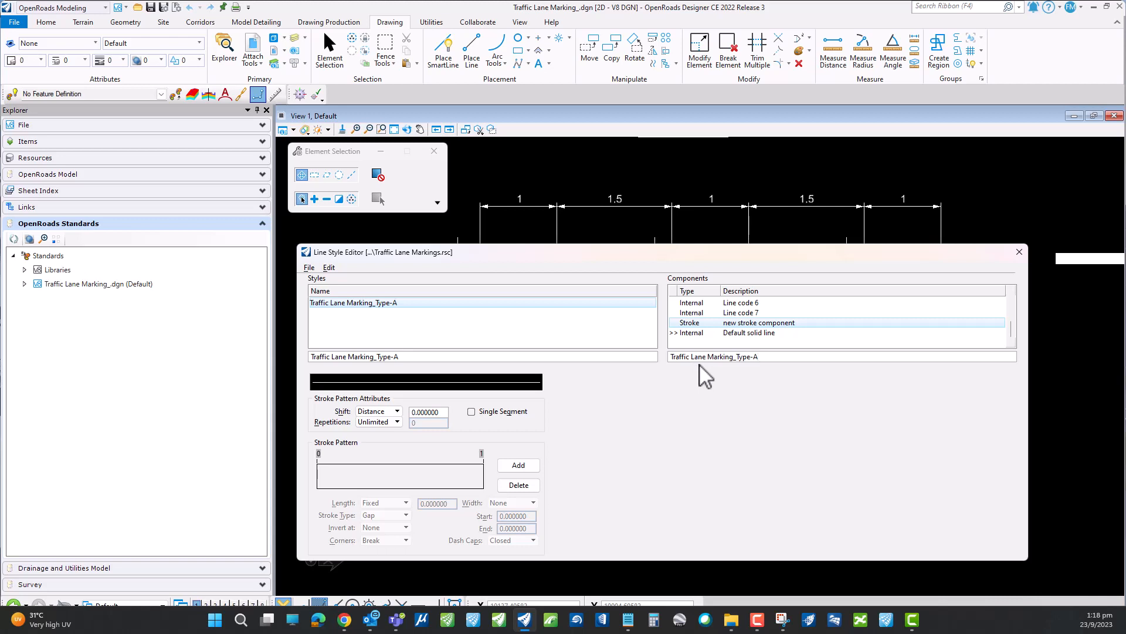
{"action": "key", "text": "Tab"}
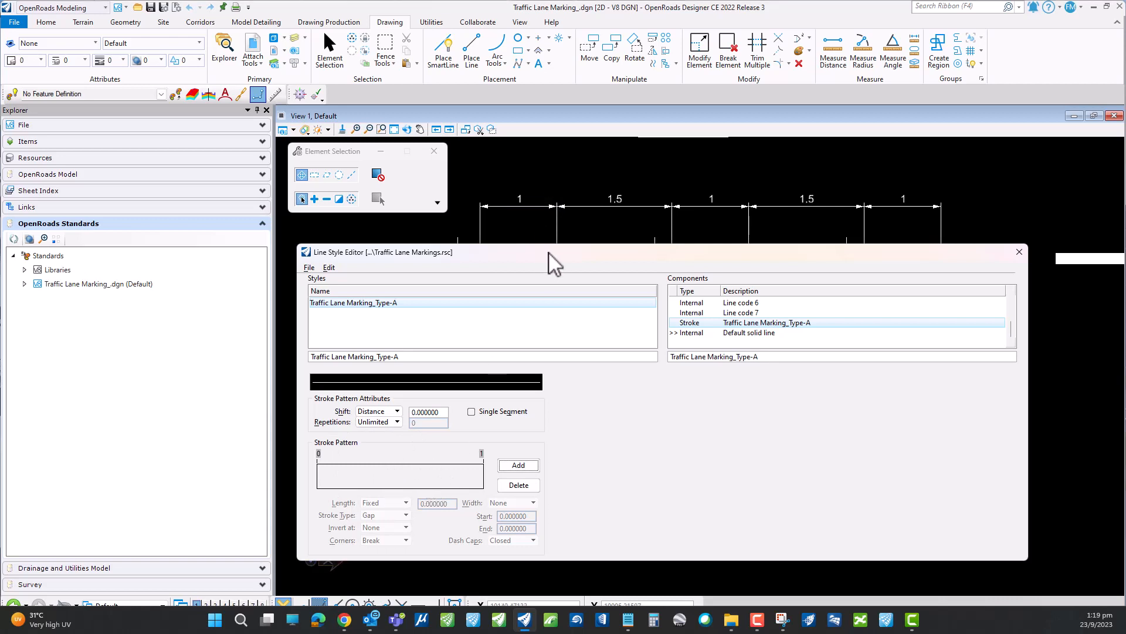
- Uncover the TYPE - A drawing behind the Line Style Editor and examine the first marking bar and its dimensions
{"action": "left_click_drag", "start_coordinate": [551, 259], "coordinate": [551, 319]}
{"action": "scroll", "coordinate": [575, 189], "scroll_direction": "down", "scroll_amount": 2}
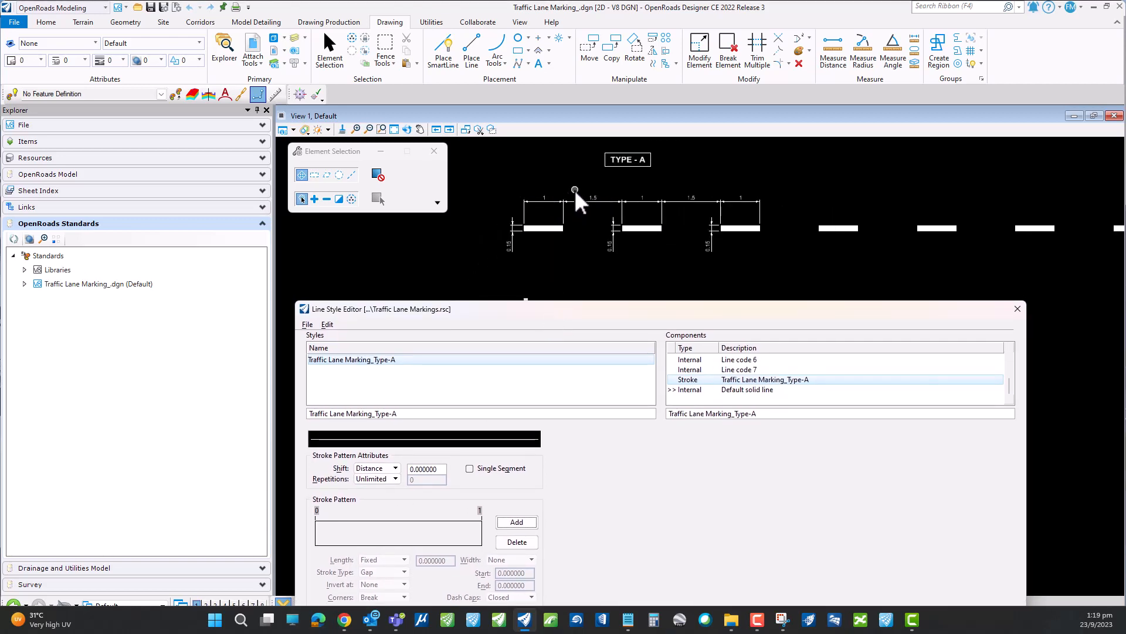
{"action": "scroll", "coordinate": [555, 214], "scroll_direction": "up", "scroll_amount": 1}
{"action": "scroll", "coordinate": [564, 244], "scroll_direction": "up", "scroll_amount": 2}
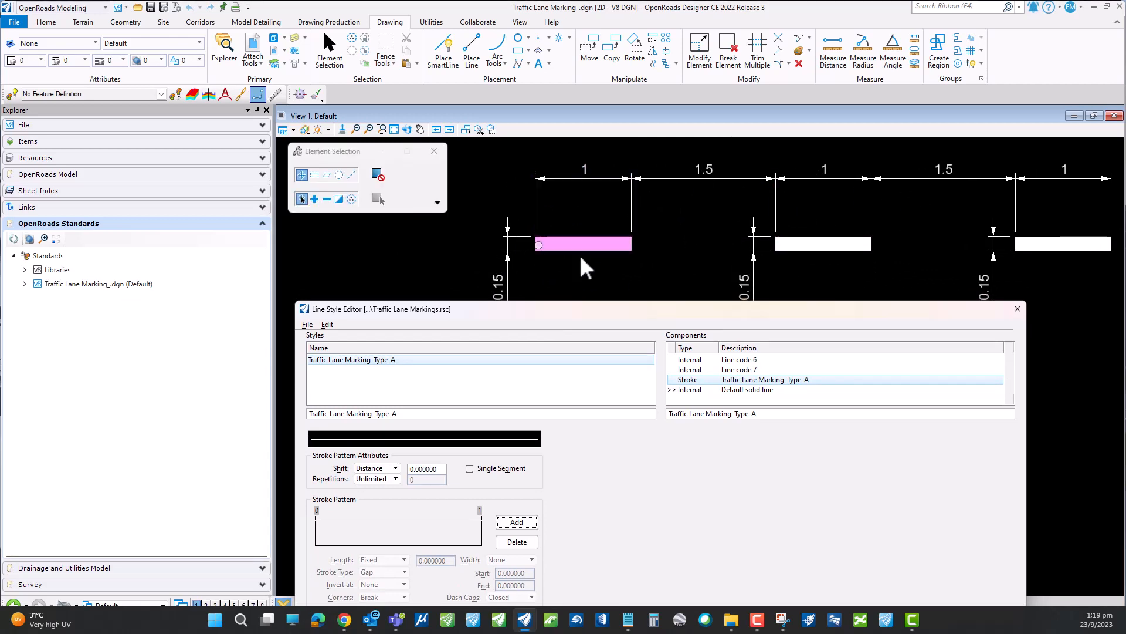
{"action": "scroll", "coordinate": [587, 236], "scroll_direction": "down", "scroll_amount": 1}
{"action": "scroll", "coordinate": [587, 235], "scroll_direction": "up", "scroll_amount": 1}
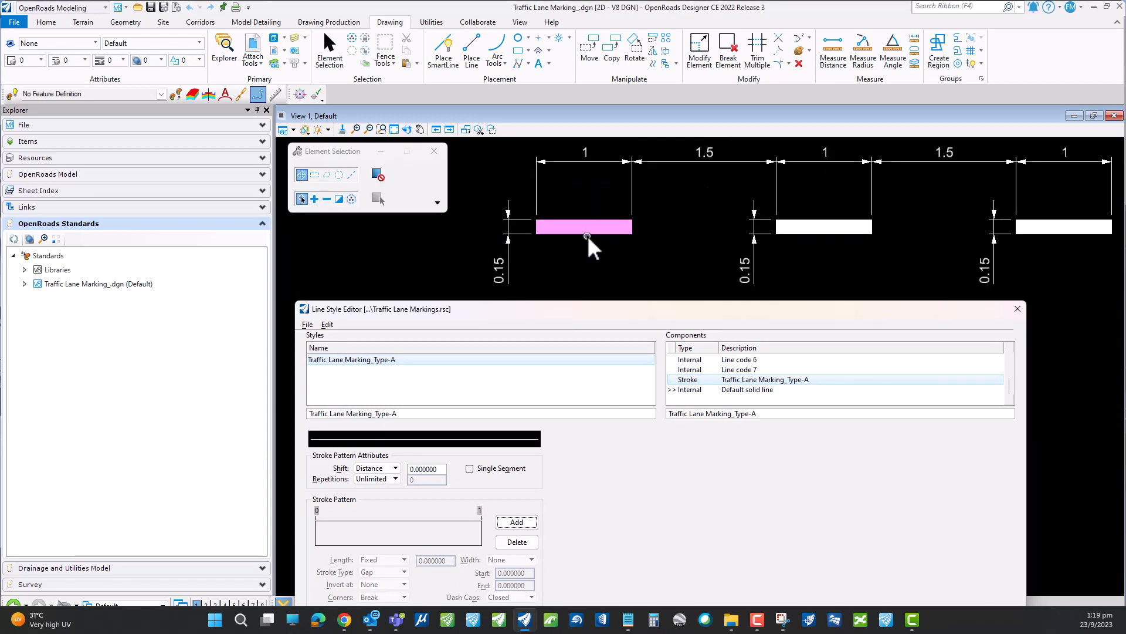
{"action": "left_click", "coordinate": [547, 220]}
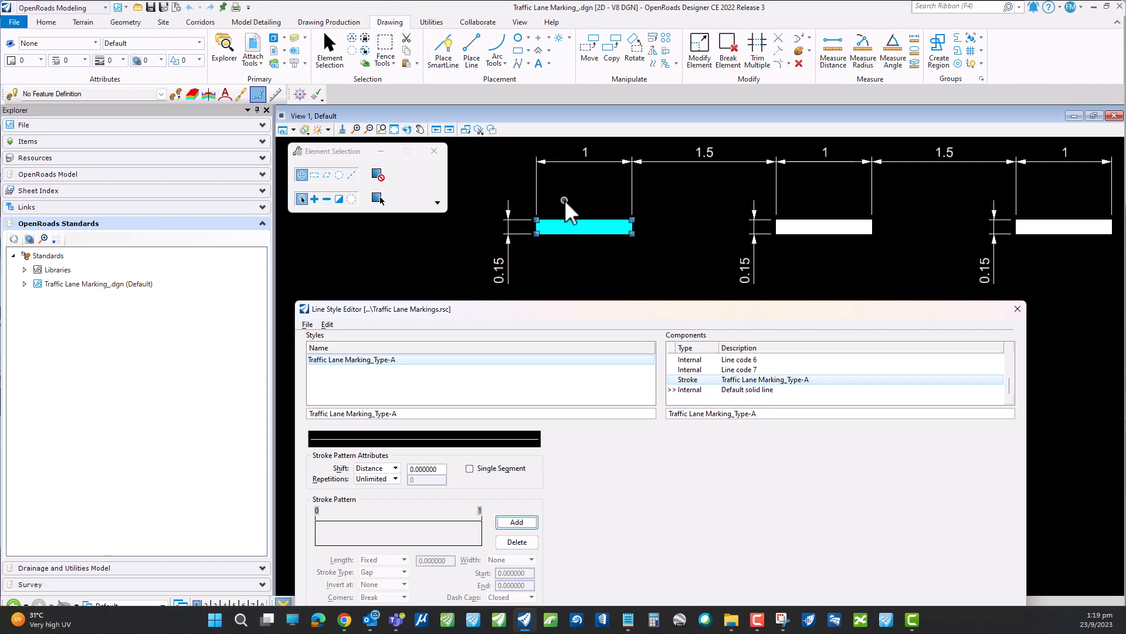
{"action": "left_click", "coordinate": [560, 247]}
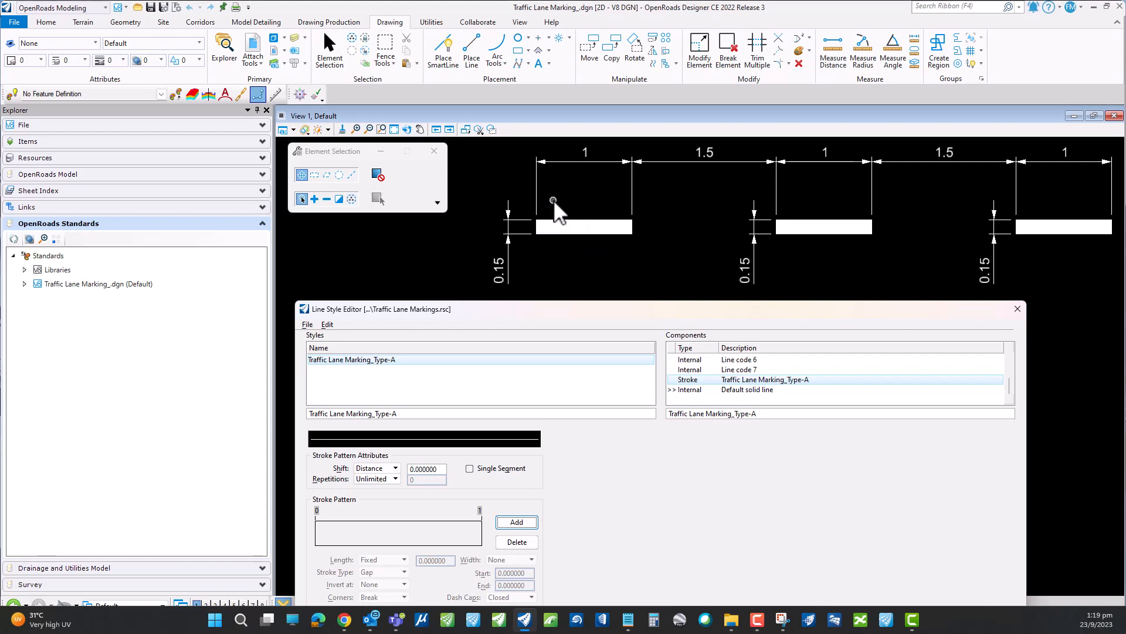
- Examine the small bar below the TYPE - A markings, and move the Line Style Editor back up to show its full stroke settings
{"action": "scroll", "coordinate": [554, 200], "scroll_direction": "down", "scroll_amount": 1}
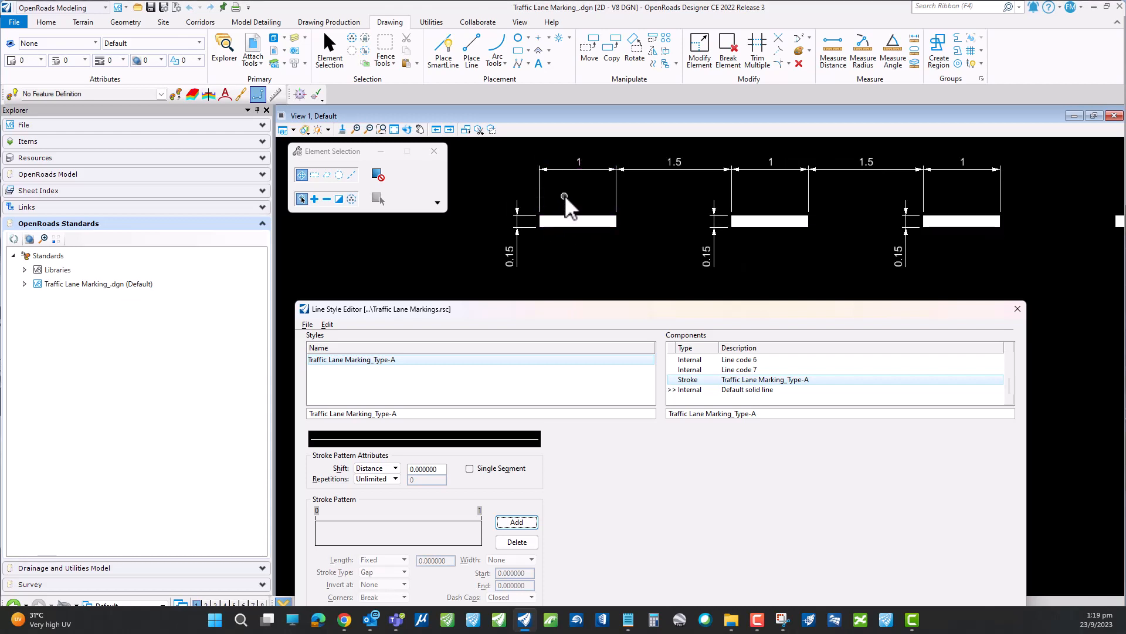
{"action": "scroll", "coordinate": [553, 255], "scroll_direction": "down", "scroll_amount": 2}
{"action": "scroll", "coordinate": [557, 265], "scroll_direction": "up", "scroll_amount": 6}
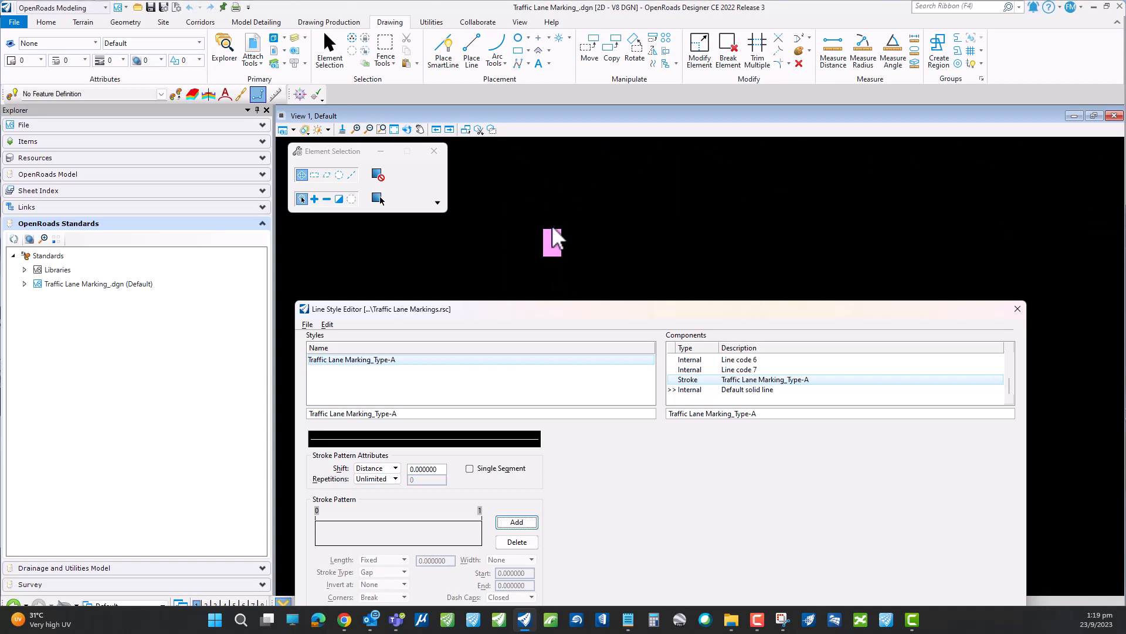
{"action": "left_click", "coordinate": [552, 237]}
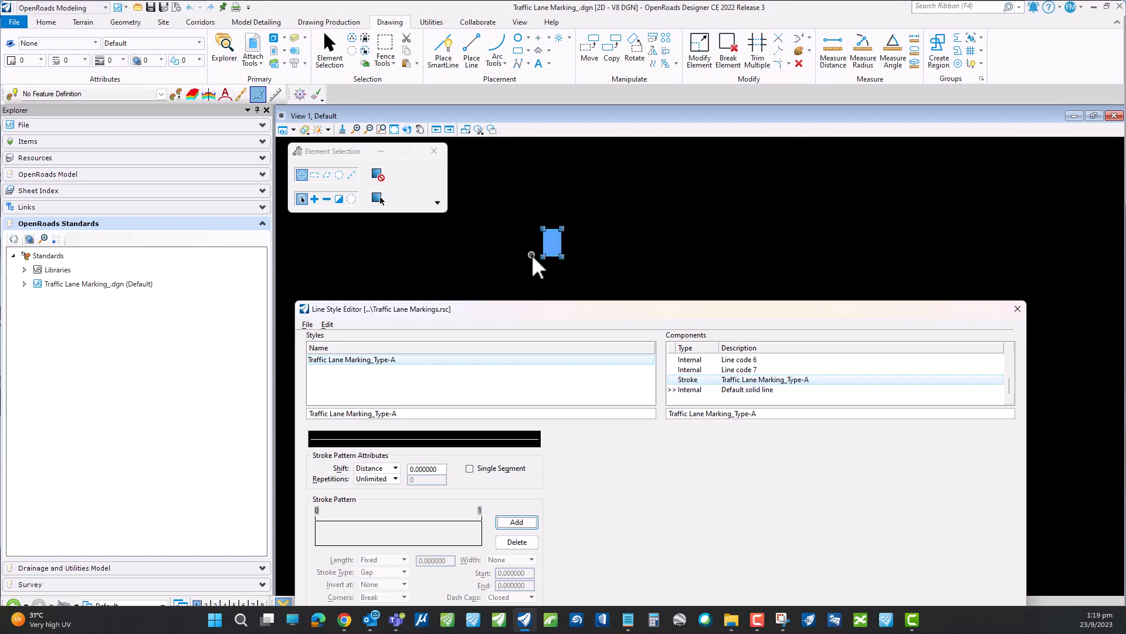
{"action": "left_click", "coordinate": [511, 259]}
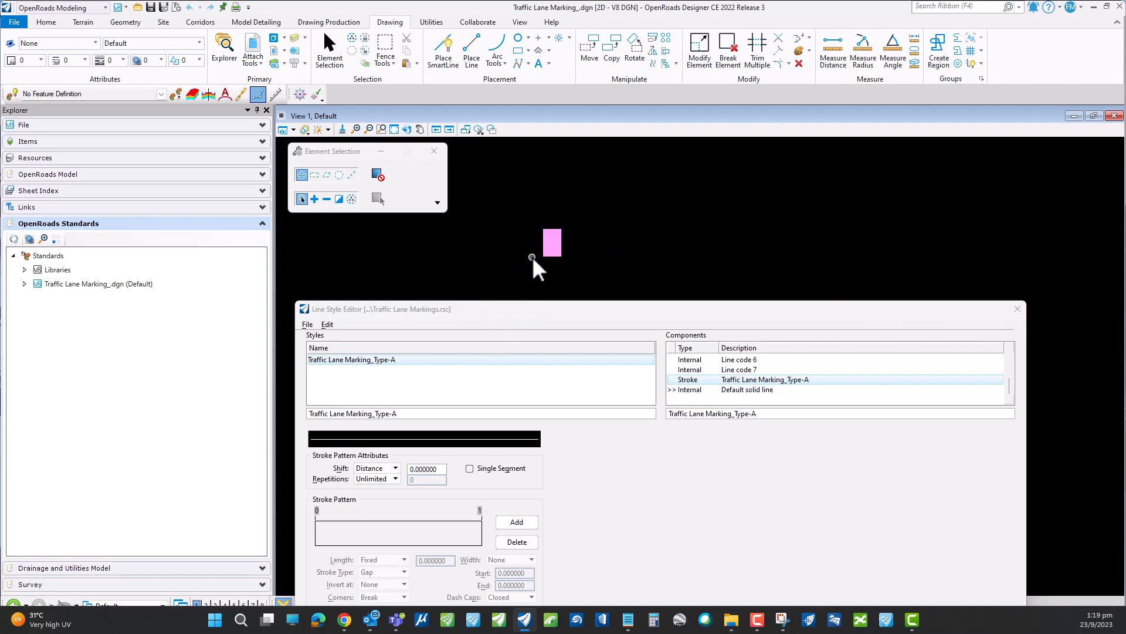
{"action": "scroll", "coordinate": [531, 258], "scroll_direction": "down", "scroll_amount": 5}
{"action": "left_click_drag", "start_coordinate": [520, 314], "coordinate": [519, 259]}
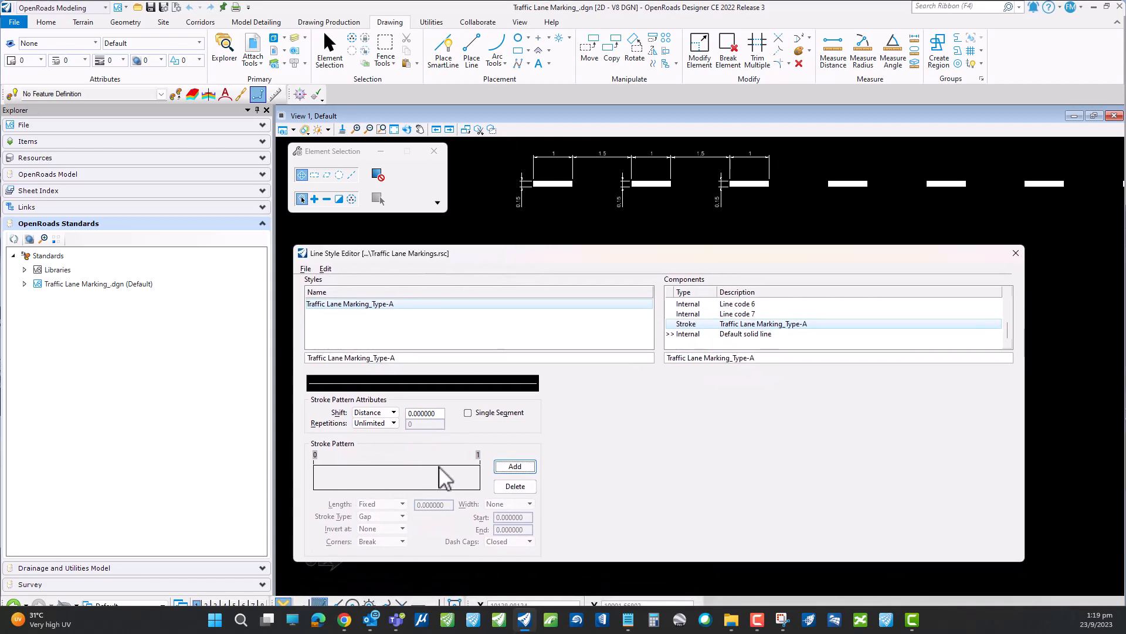
- Add a first stroke to the Traffic Lane Marking_Type-A stroke pattern and set its fixed length to 0.1
{"action": "left_click", "coordinate": [516, 466]}
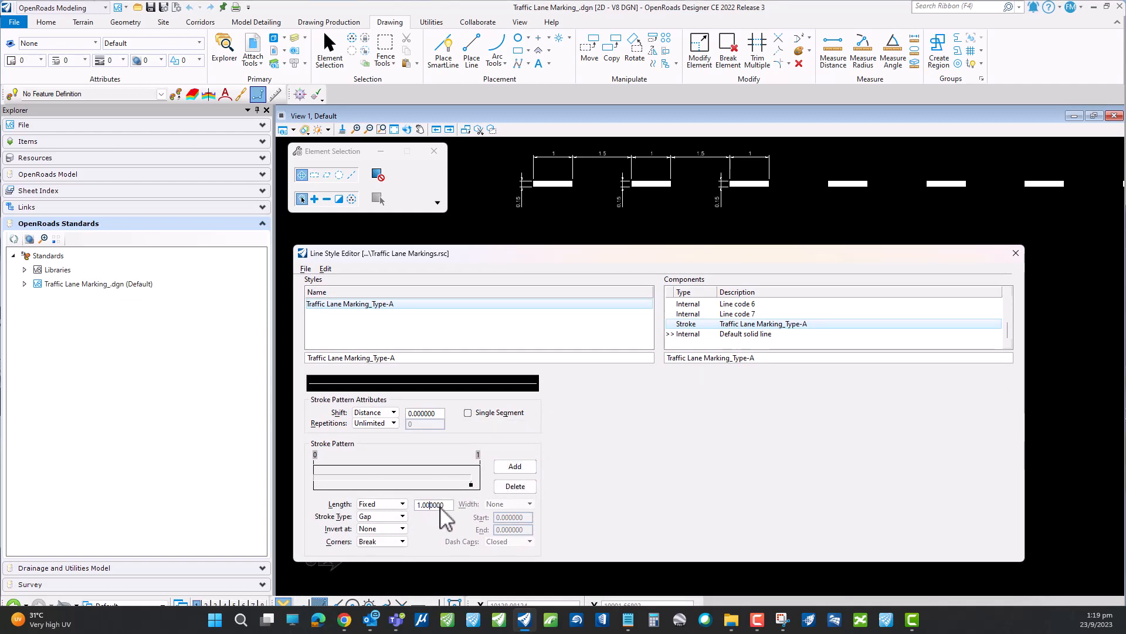
{"action": "left_click_drag", "start_coordinate": [445, 506], "coordinate": [416, 506]}
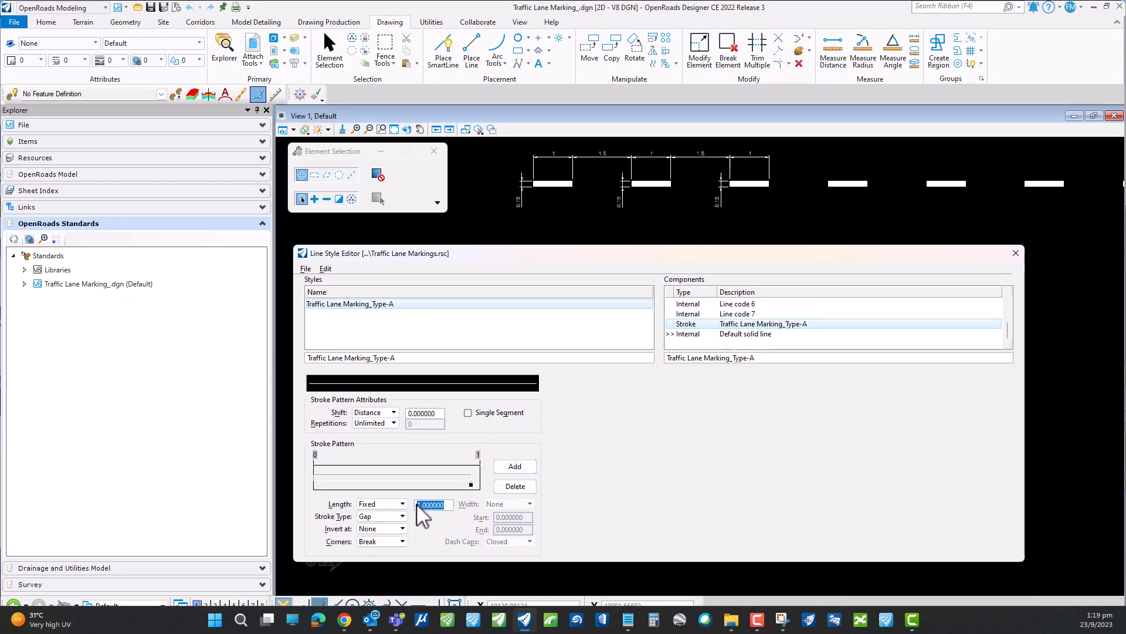
{"action": "key", "text": "BackSpace"}
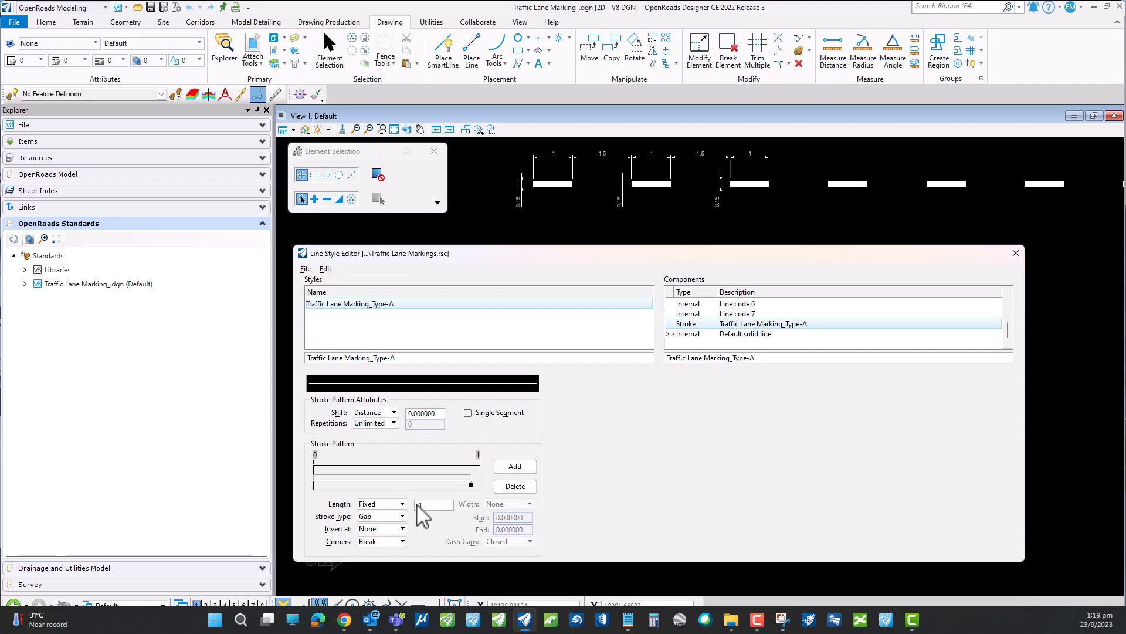
{"action": "type", "text": "0.1"}
{"action": "key", "text": "Tab"}
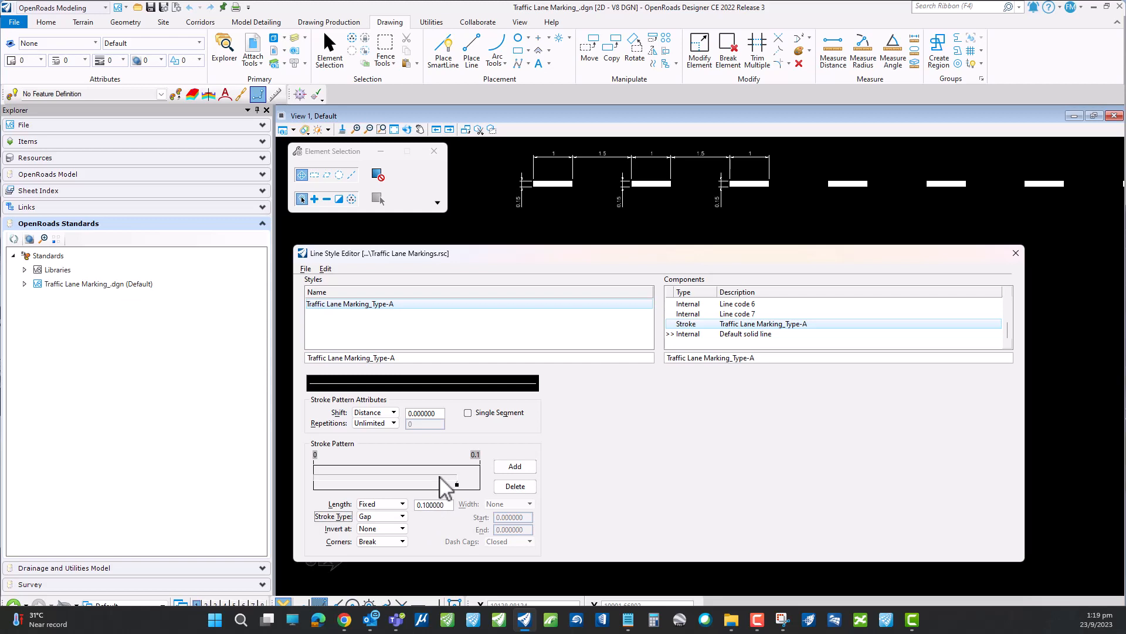
{"action": "left_click", "coordinate": [364, 479]}
- Review the 1 and 1.5 spacing of the TYPE - A markings and add nine more strokes to the stroke pattern
{"action": "scroll", "coordinate": [613, 176], "scroll_direction": "up", "scroll_amount": 3}
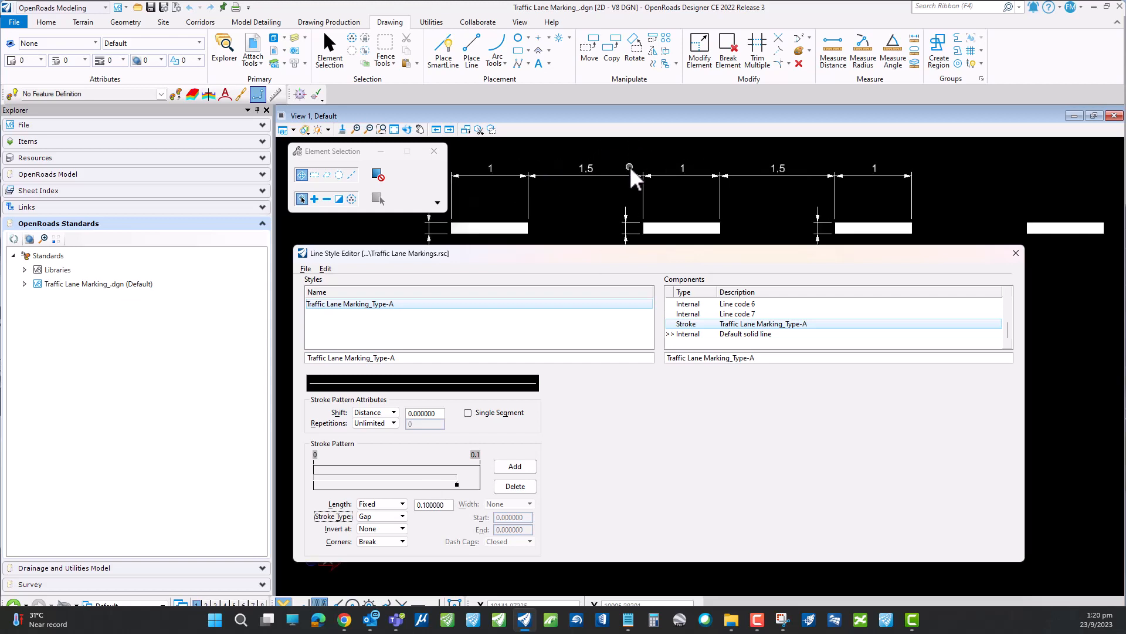
{"action": "scroll", "coordinate": [577, 200], "scroll_direction": "down", "scroll_amount": 3}
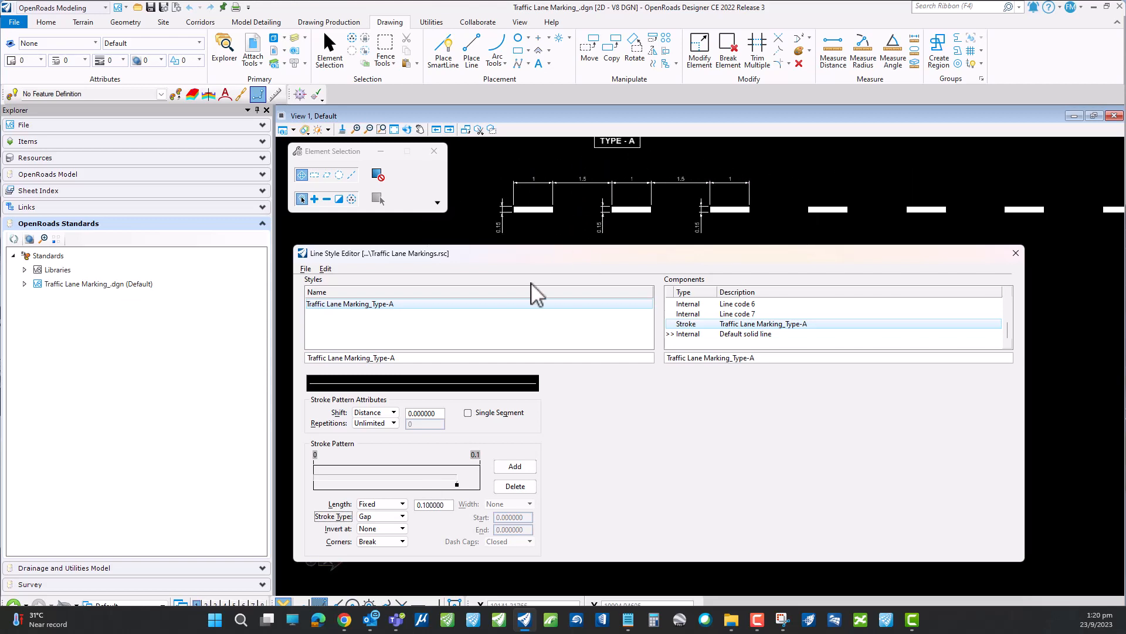
{"action": "left_click", "coordinate": [513, 467]}
{"action": "left_click", "coordinate": [513, 467]}
{"action": "left_click", "coordinate": [513, 467]}
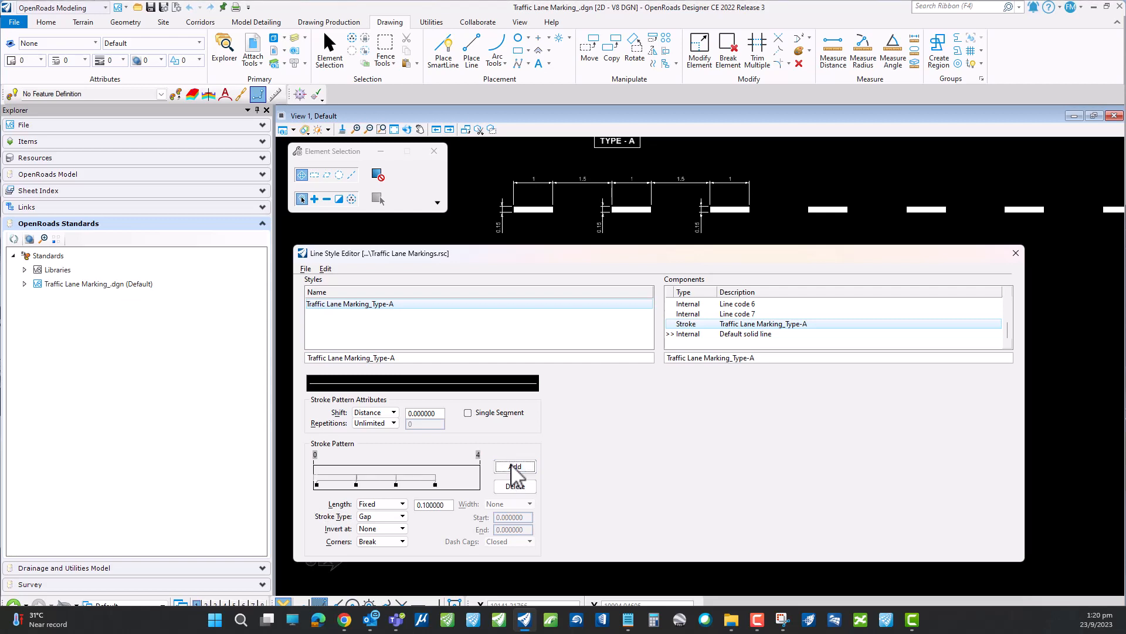
{"action": "left_click", "coordinate": [514, 467]}
{"action": "left_click", "coordinate": [514, 467]}
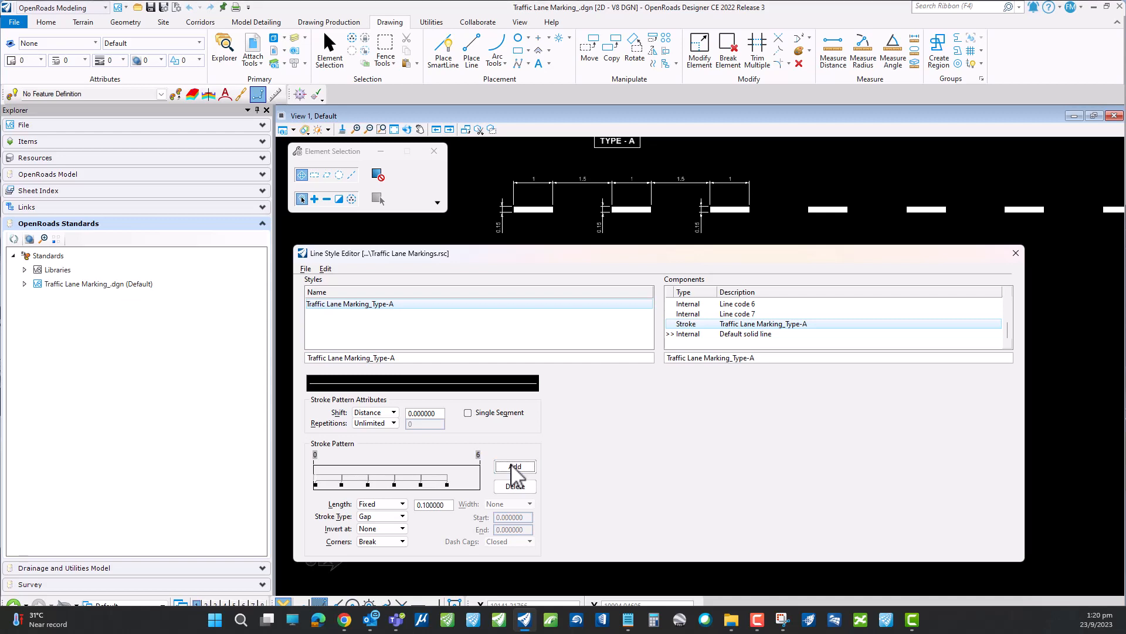
{"action": "left_click", "coordinate": [513, 467]}
{"action": "left_click", "coordinate": [514, 467]}
{"action": "left_click", "coordinate": [513, 467]}
{"action": "left_click", "coordinate": [511, 466]}
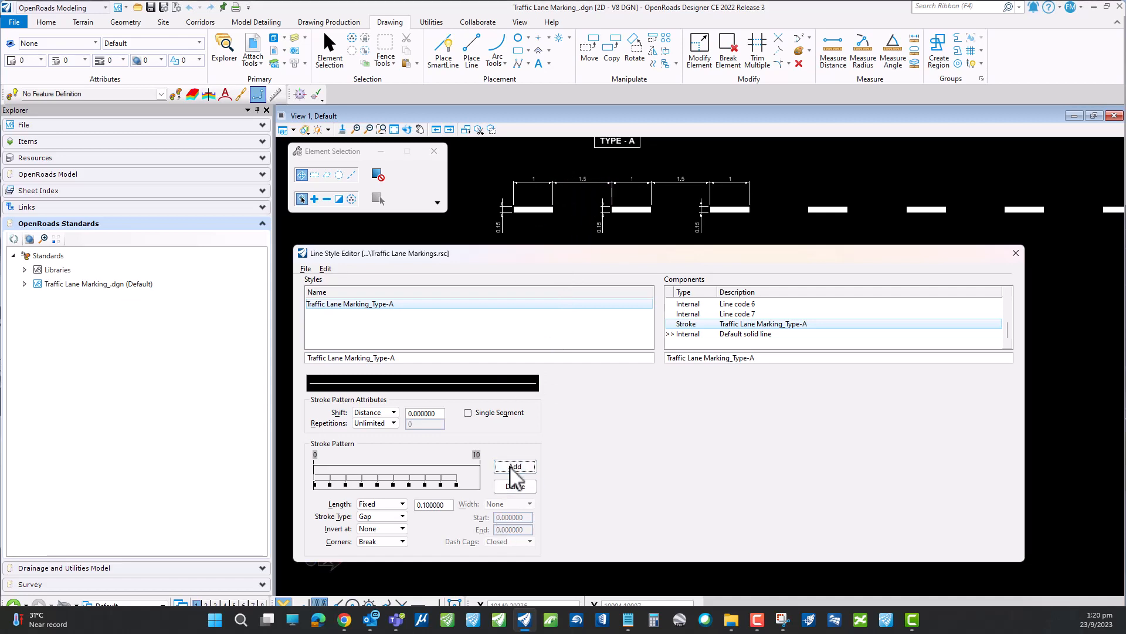
- Set the fixed length of the second stroke in the Traffic Lane Marking_Type-A stroke pattern to 0.1
{"action": "left_click", "coordinate": [323, 477]}
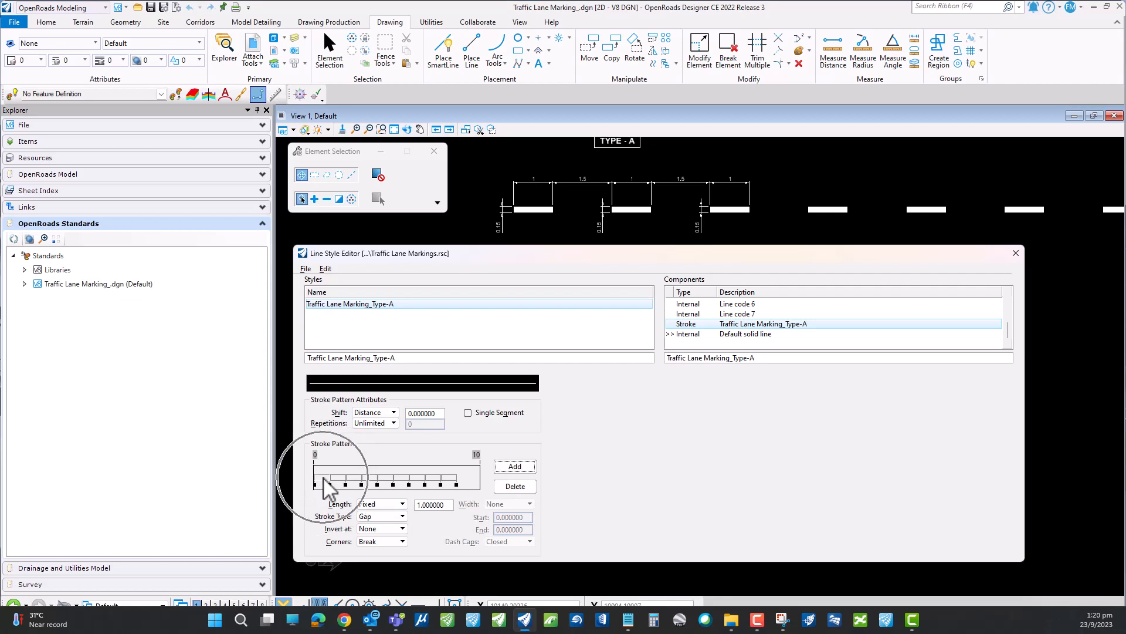
{"action": "double_click", "coordinate": [427, 506]}
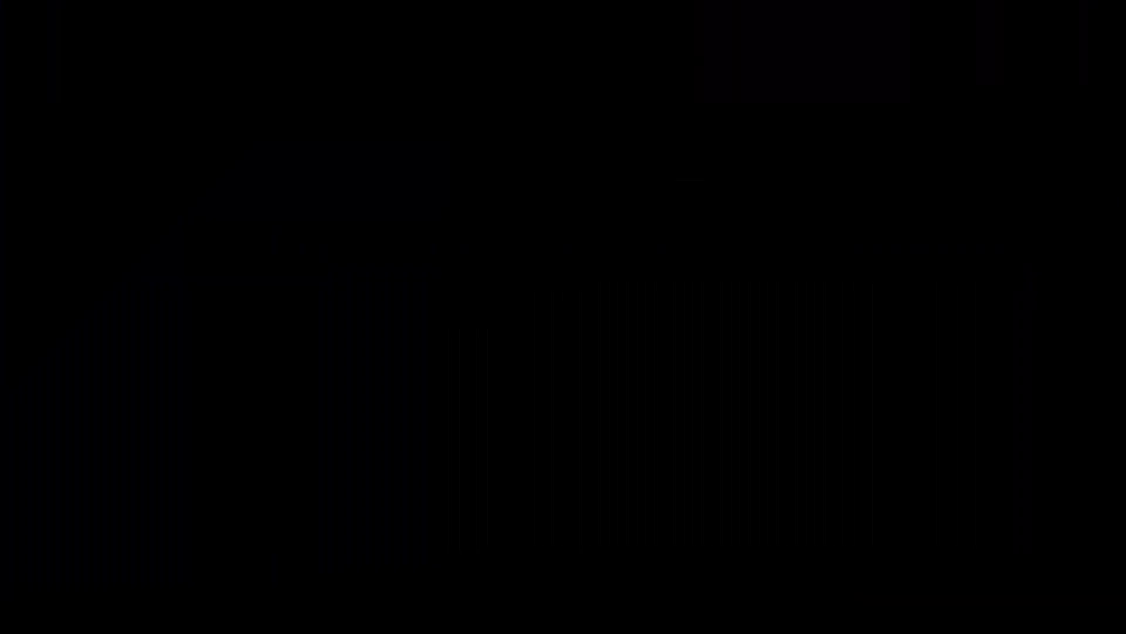
{"action": "type", "text": ".15"}
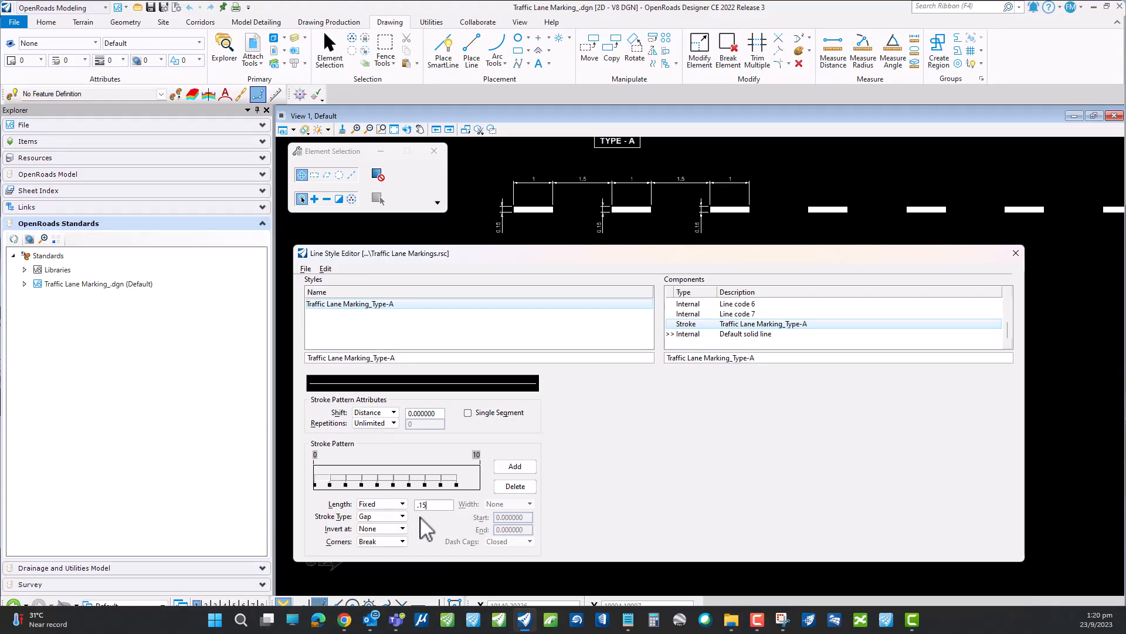
{"action": "double_click", "coordinate": [423, 505]}
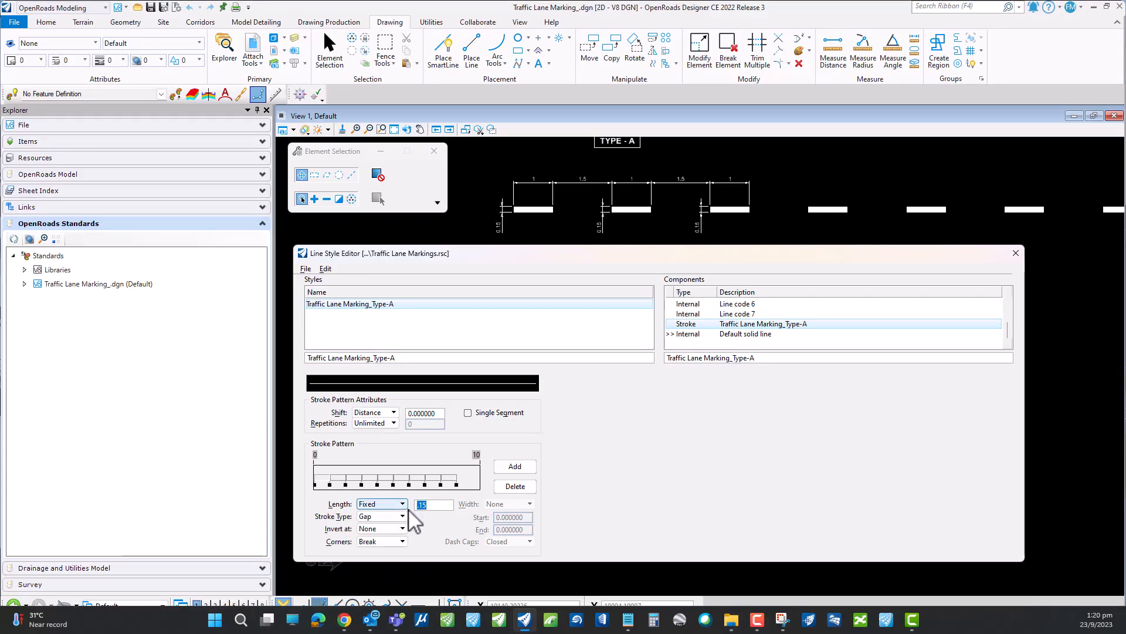
{"action": "type", "text": "1"}
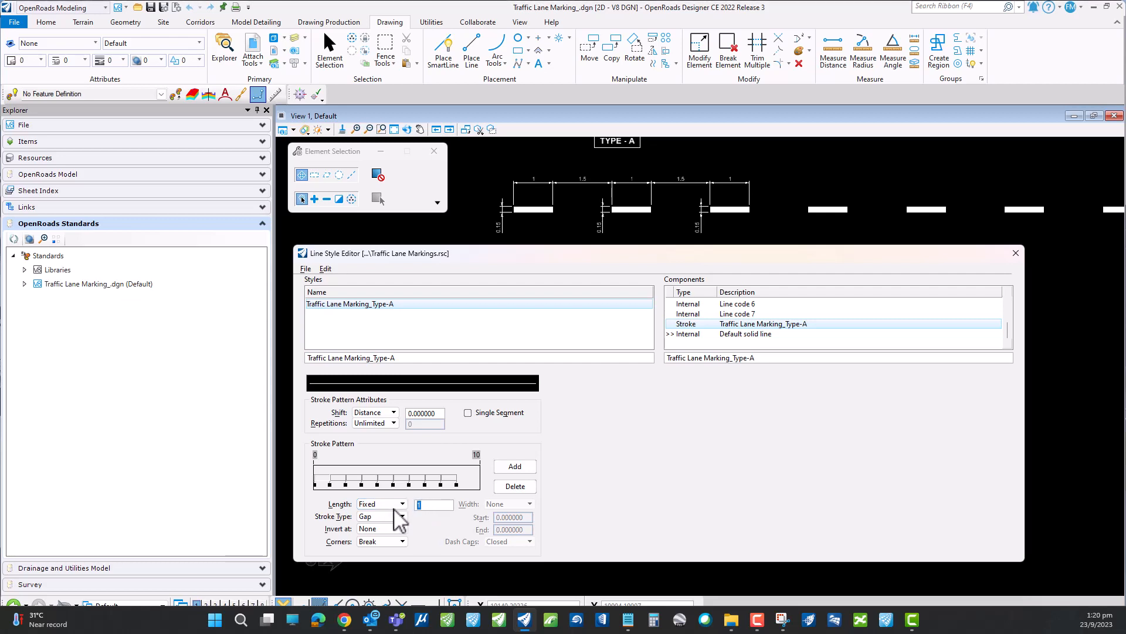
{"action": "key", "text": "Tab"}
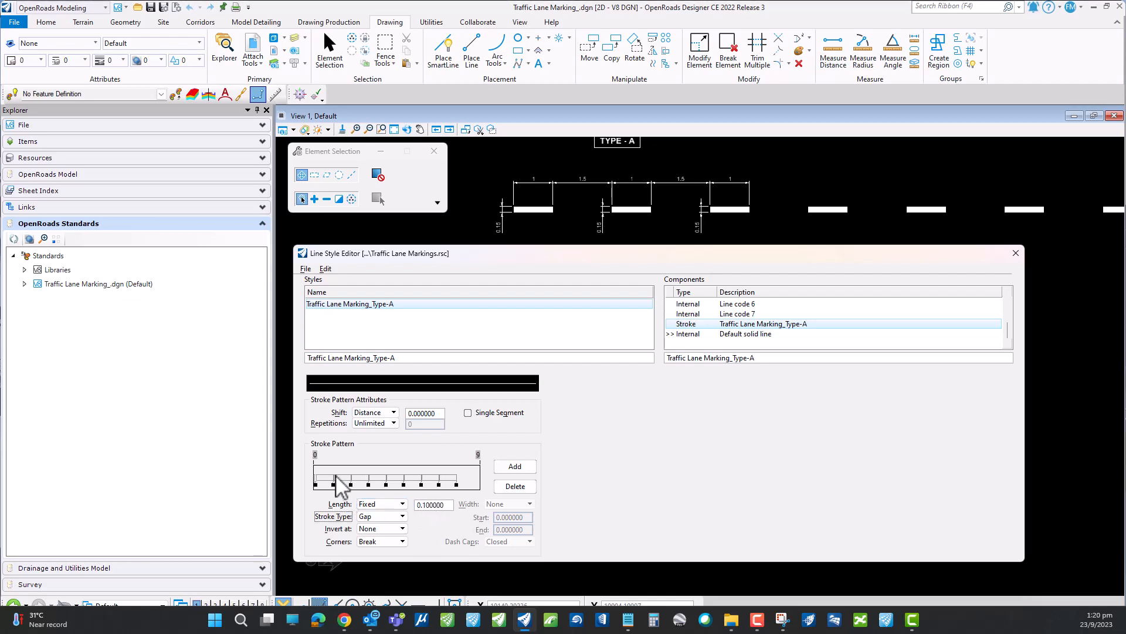
- Set the length of each remaining 1-long stroke in the pattern to 0.1, except the last one
{"action": "left_click", "coordinate": [331, 481]}
{"action": "mouse_move", "coordinate": [427, 505]}
{"action": "left_mouse_down"}
{"action": "mouse_move", "coordinate": [449, 519]}
{"action": "mouse_move", "coordinate": [390, 507]}
{"action": "mouse_move", "coordinate": [400, 520]}
{"action": "mouse_move", "coordinate": [432, 505]}
{"action": "mouse_move", "coordinate": [412, 509]}
{"action": "mouse_move", "coordinate": [445, 508]}
{"action": "mouse_move", "coordinate": [396, 511]}
{"action": "left_mouse_up"}
{"action": "type", "text": ".1"}
{"action": "key", "text": "Tab"}
{"action": "left_click", "coordinate": [334, 482]}
{"action": "key", "text": "Tab"}
{"action": "left_click", "coordinate": [347, 480]}
{"action": "type", "text": ".1"}
{"action": "key", "text": "Tab"}
{"action": "left_click", "coordinate": [366, 481]}
{"action": "type", "text": ".1"}
{"action": "key", "text": "Tab"}
- Set the fixed length of the last stroke in the pattern to 1.5
{"action": "left_click", "coordinate": [422, 479]}
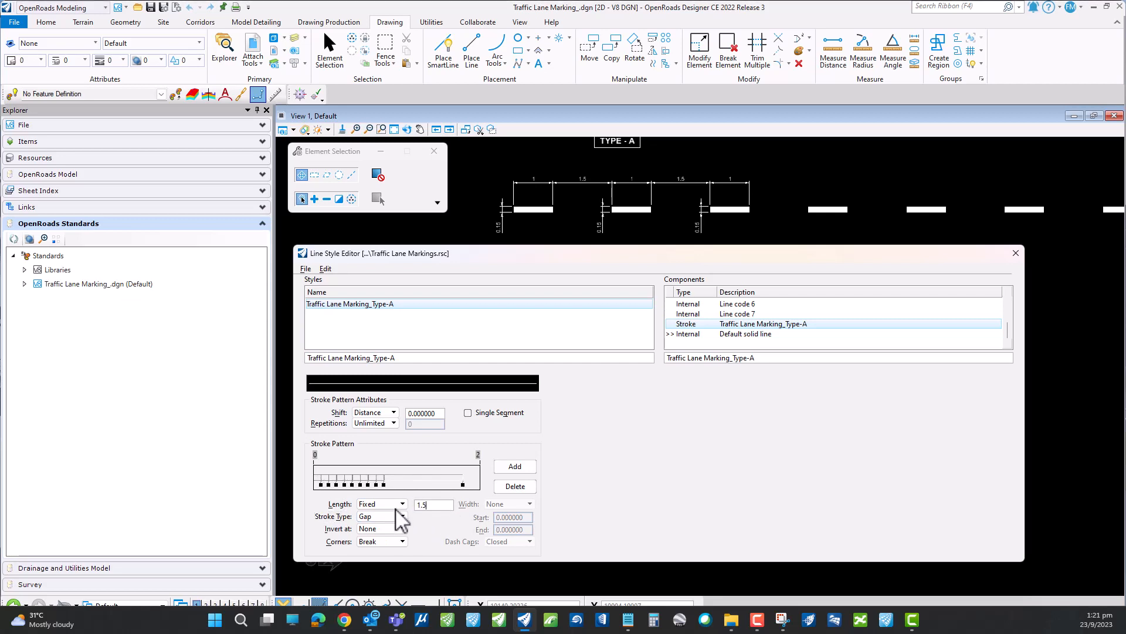
{"action": "type", "text": "1.5"}
{"action": "key", "text": "Tab"}
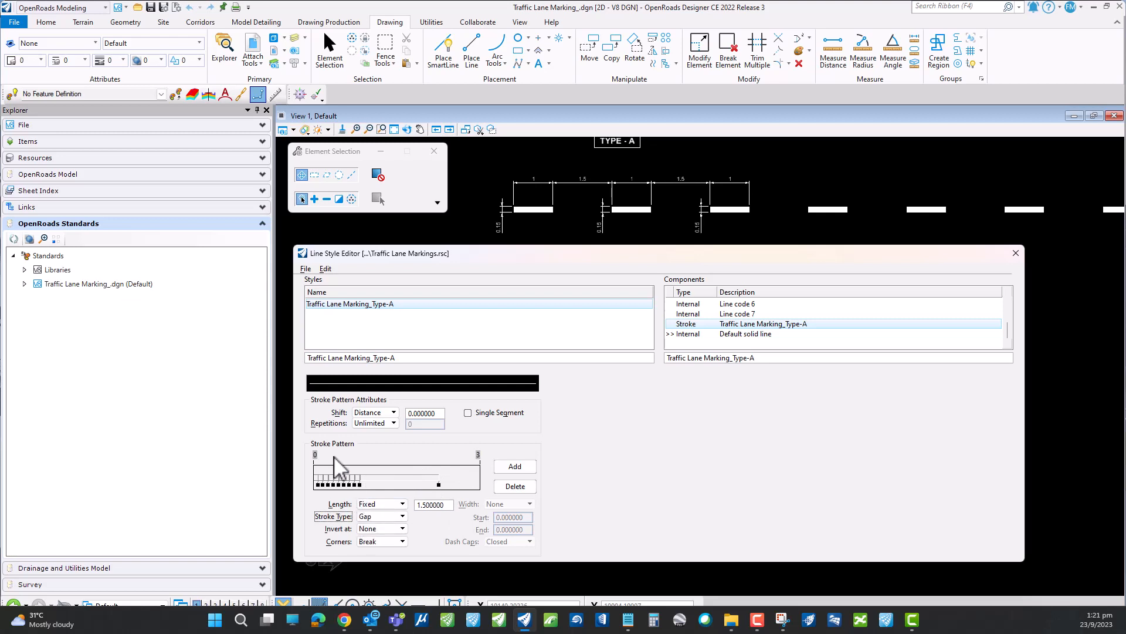
- Compare the stroke pattern with the 1 and 1.5 spacing of the drawn markings, and save the line style library
{"action": "scroll", "coordinate": [538, 181], "scroll_direction": "up", "scroll_amount": 1}
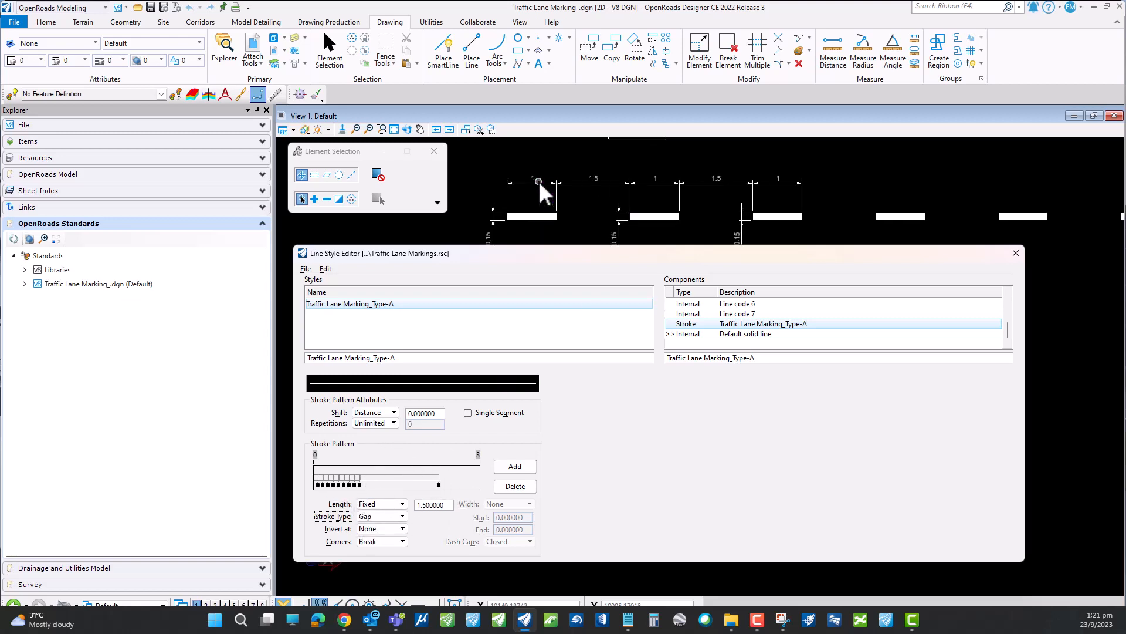
{"action": "scroll", "coordinate": [537, 194], "scroll_direction": "up", "scroll_amount": 1}
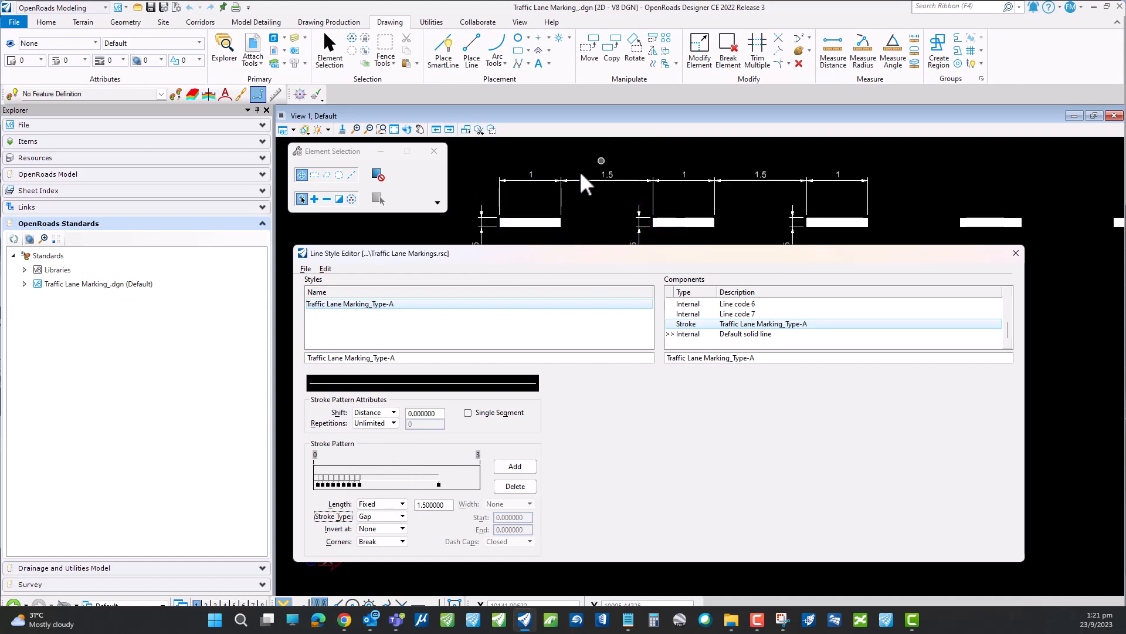
{"action": "left_click", "coordinate": [398, 478]}
{"action": "left_click", "coordinate": [306, 269]}
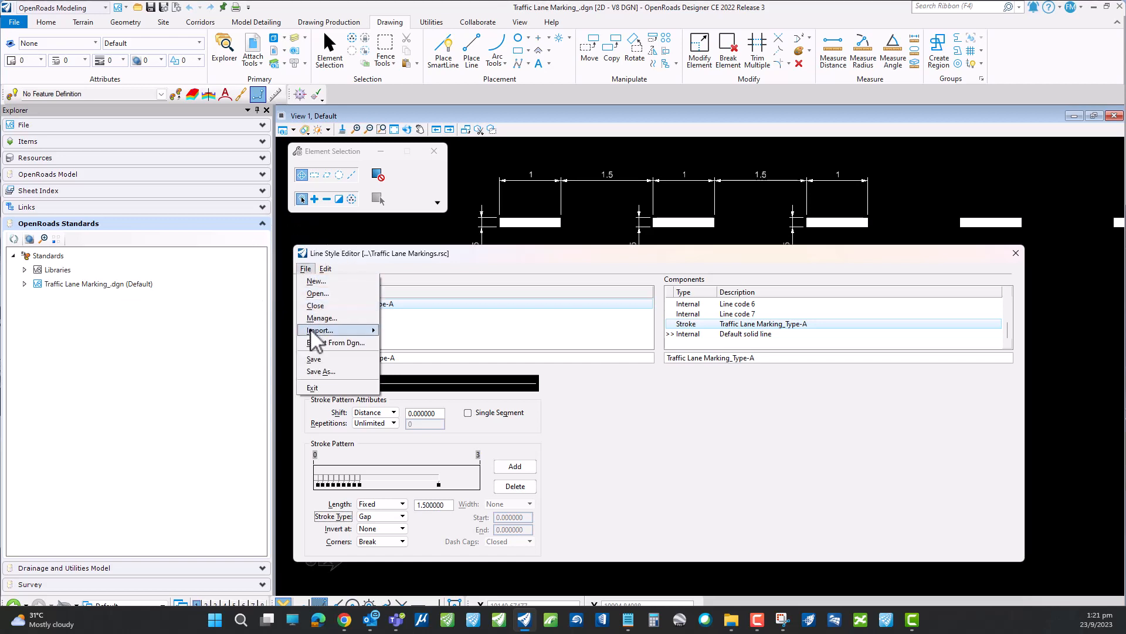
{"action": "left_click", "coordinate": [313, 358]}
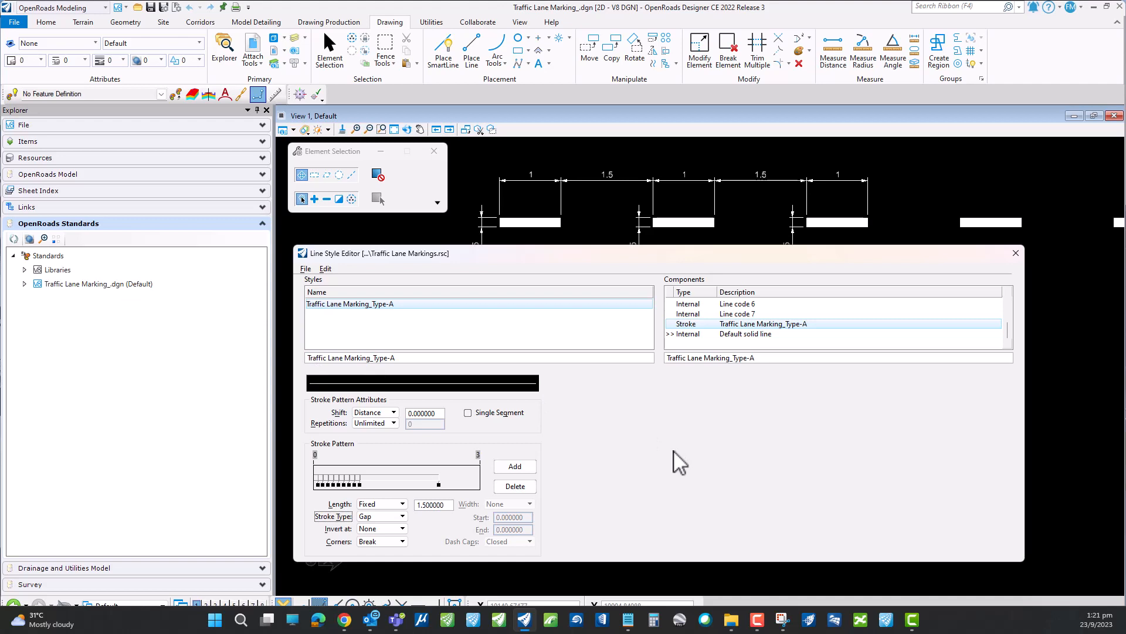
- Create a new point component and name it Traffic Lane Marking_Type-A
{"action": "left_click", "coordinate": [326, 269]}
{"action": "mouse_move", "coordinate": [351, 284]}
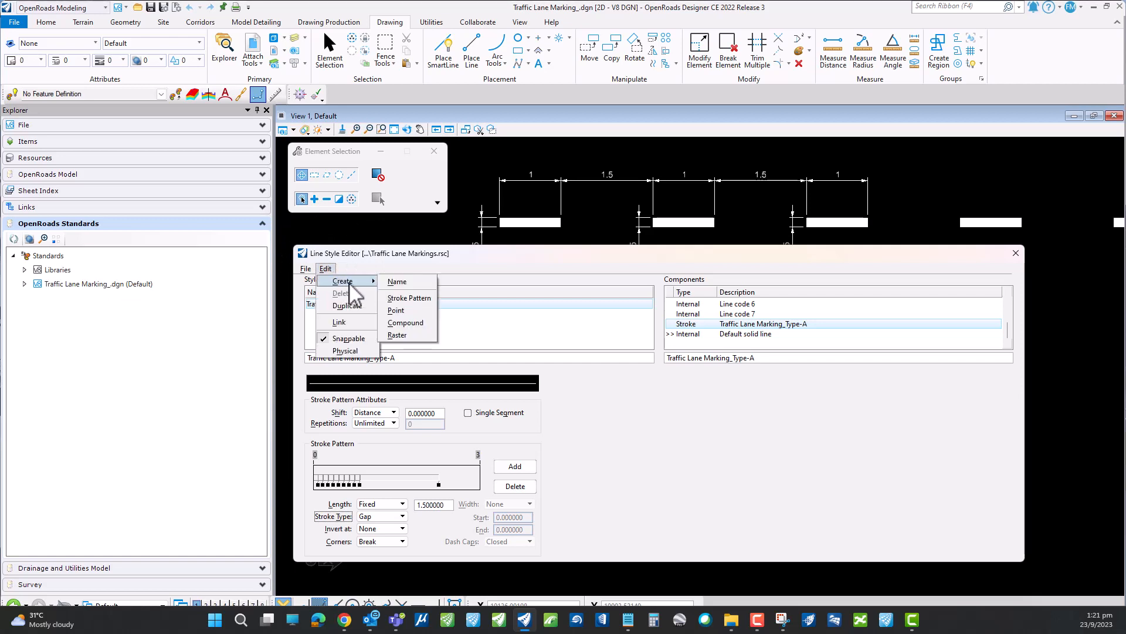
{"action": "left_click", "coordinate": [404, 311]}
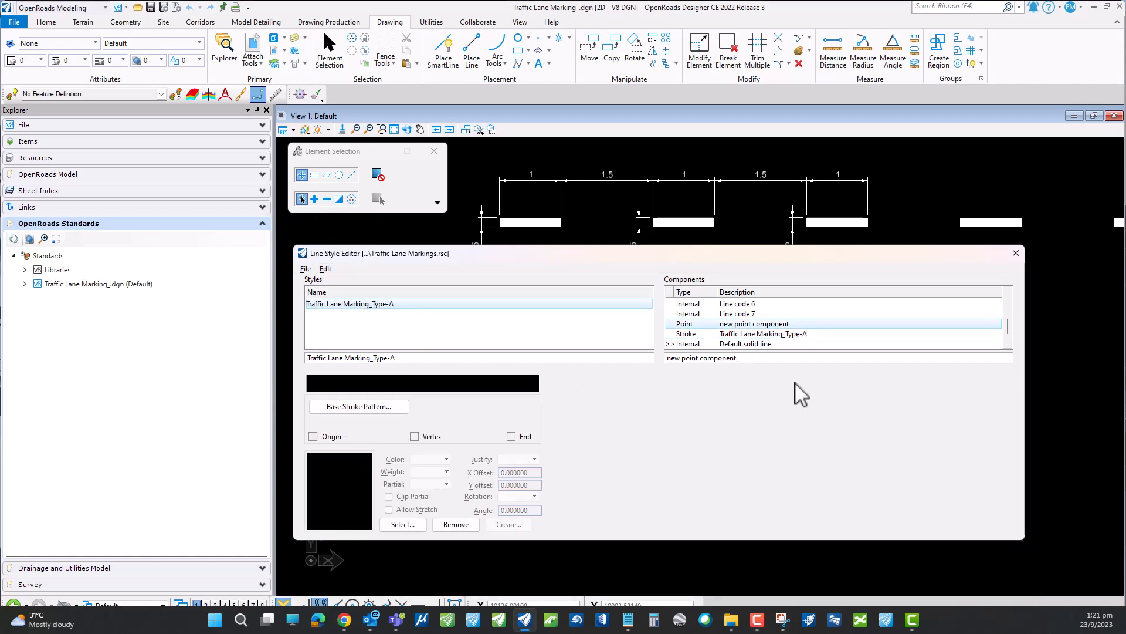
{"action": "left_click_drag", "start_coordinate": [745, 359], "coordinate": [652, 360]}
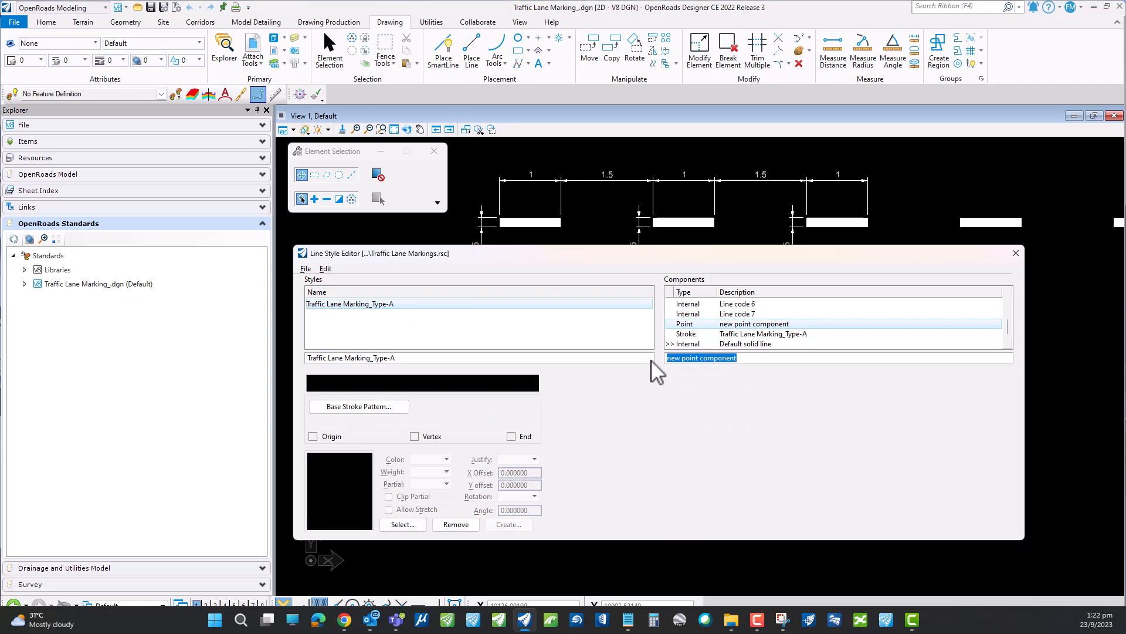
{"action": "type", "text": "Traffic Lane Marking_Type-A"}
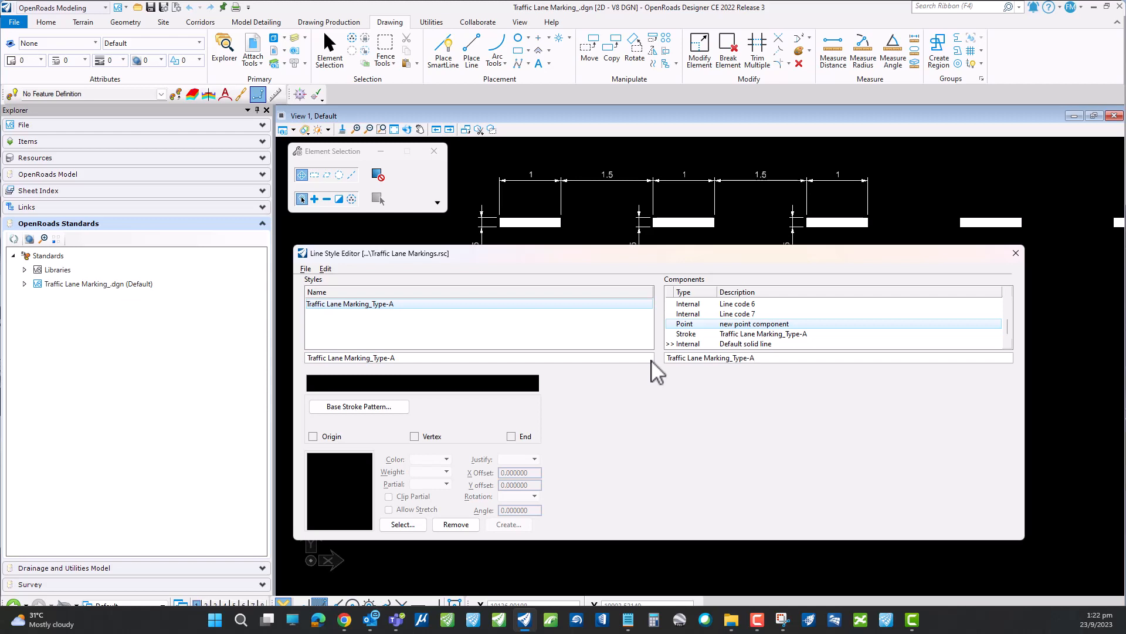
{"action": "key", "text": "Tab"}
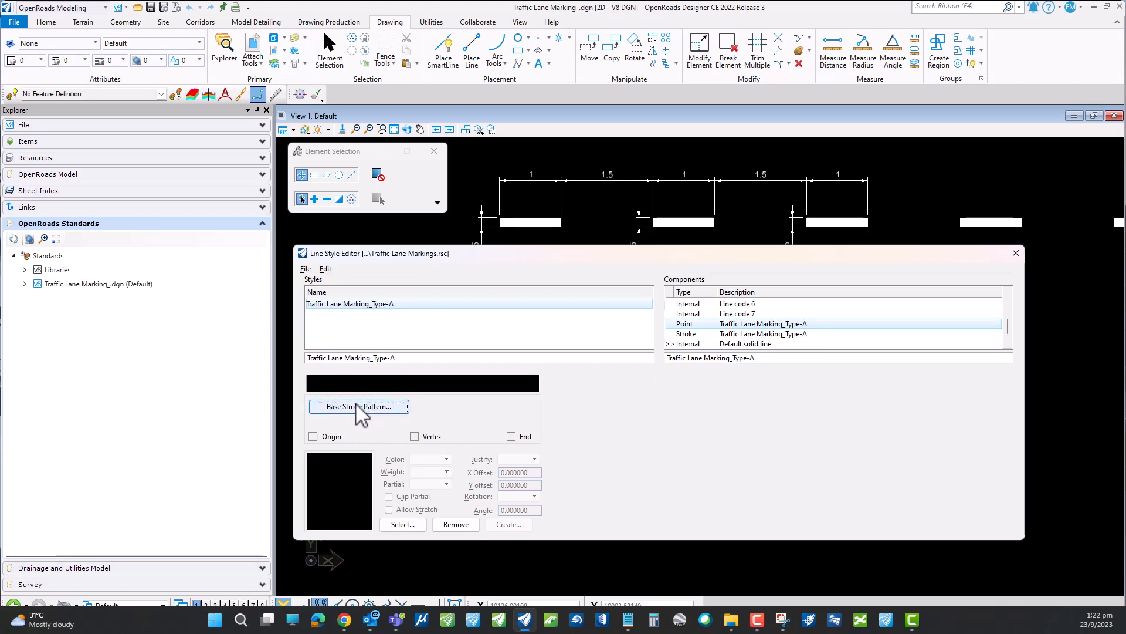
- Assign the Traffic Lane Marking_Type-A stroke component as the base stroke pattern of the point component
{"action": "left_click", "coordinate": [739, 333]}
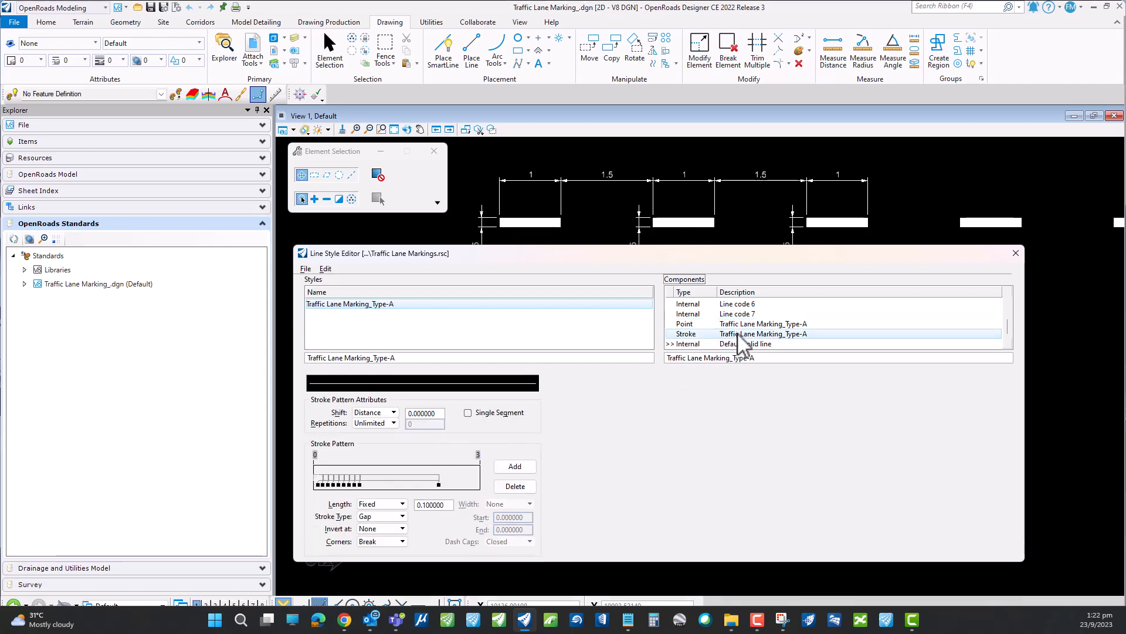
{"action": "left_click", "coordinate": [730, 324]}
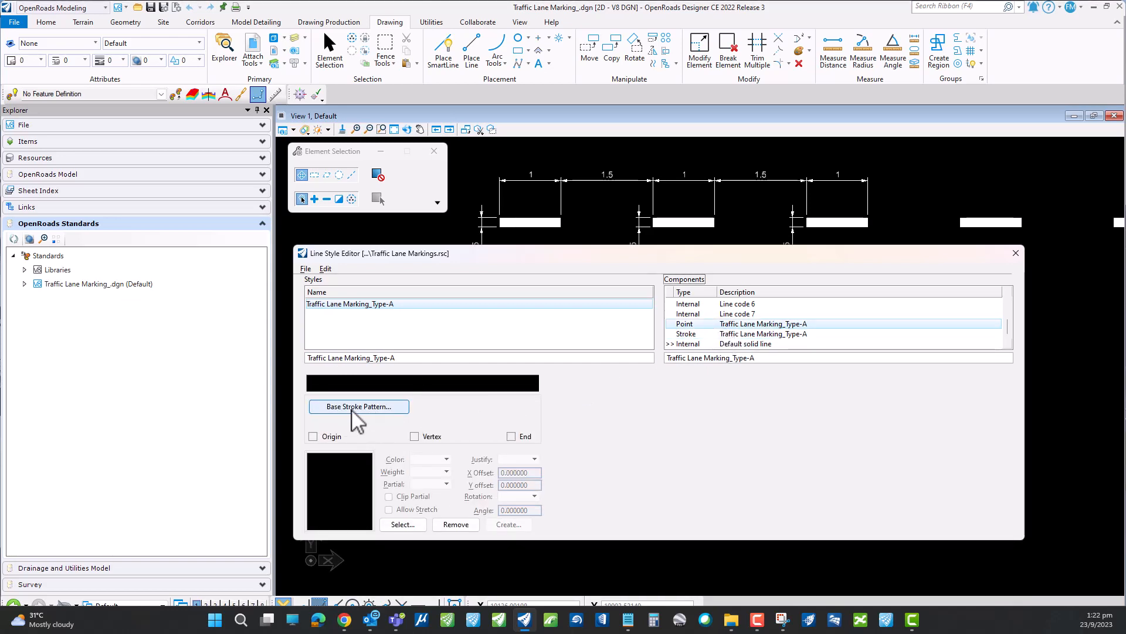
{"action": "left_click", "coordinate": [356, 407]}
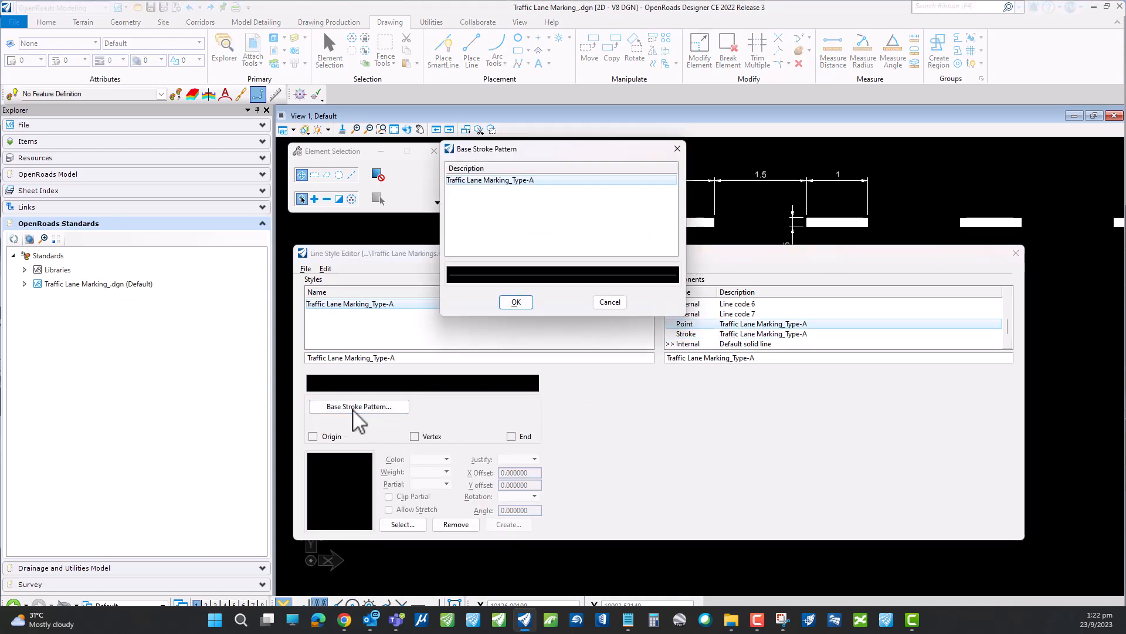
{"action": "left_click", "coordinate": [482, 182]}
{"action": "left_click", "coordinate": [482, 182]}
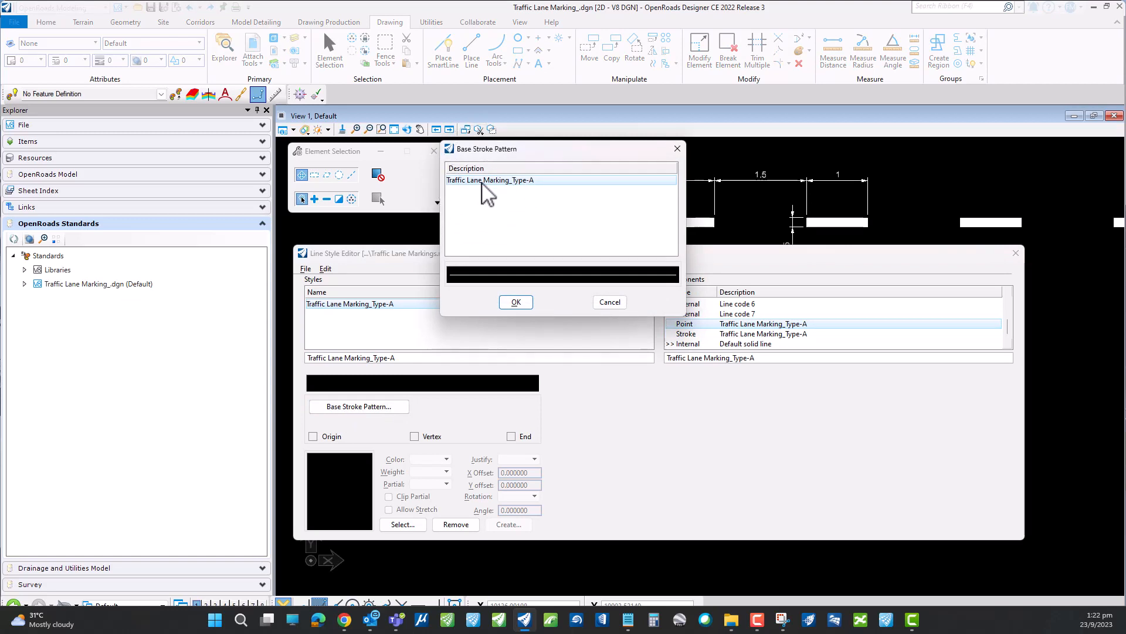
{"action": "left_click", "coordinate": [515, 302]}
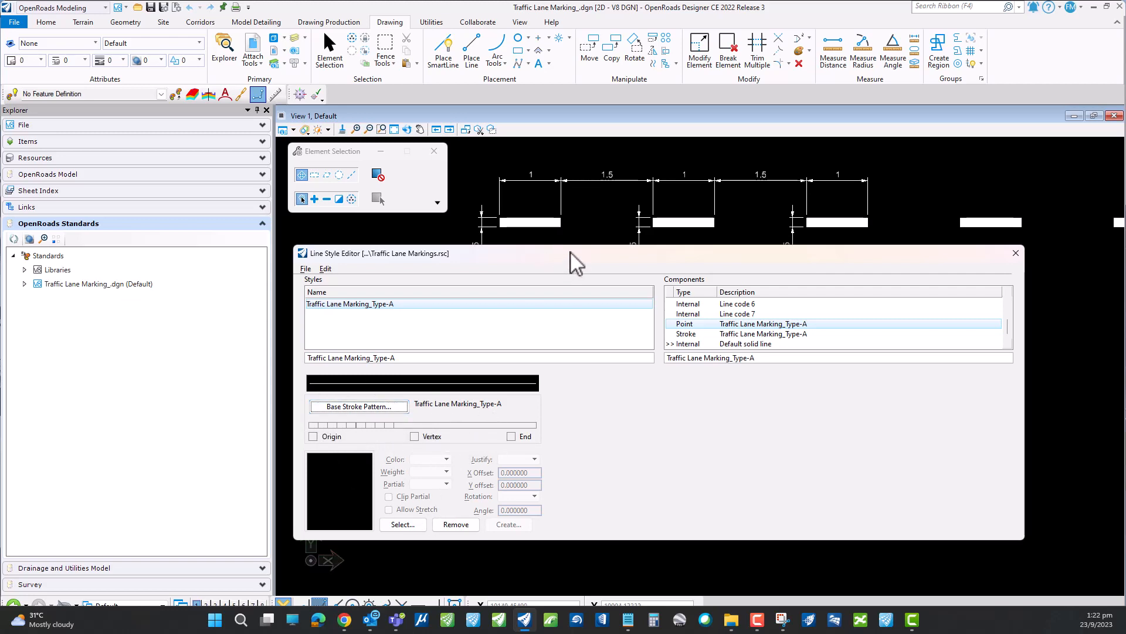
- Move the Line Style Editor down off the drawing and select the small white rectangle below the TYPE - A markings
{"action": "left_click_drag", "start_coordinate": [570, 251], "coordinate": [568, 293]}
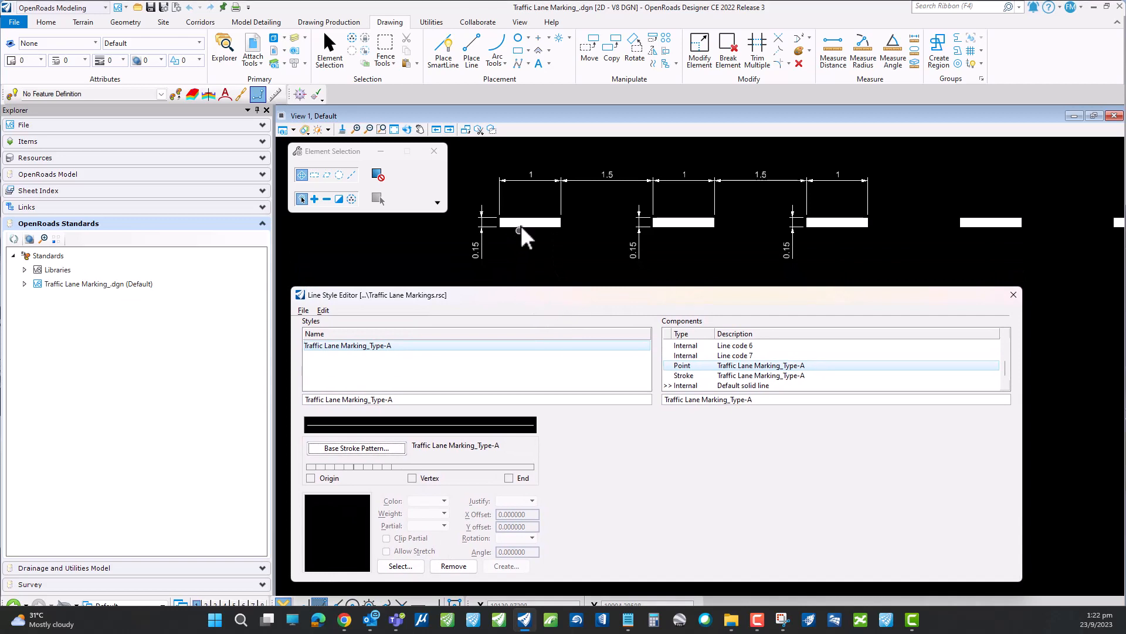
{"action": "scroll", "coordinate": [521, 225], "scroll_direction": "down", "scroll_amount": 3}
{"action": "scroll", "coordinate": [528, 205], "scroll_direction": "up", "scroll_amount": 8}
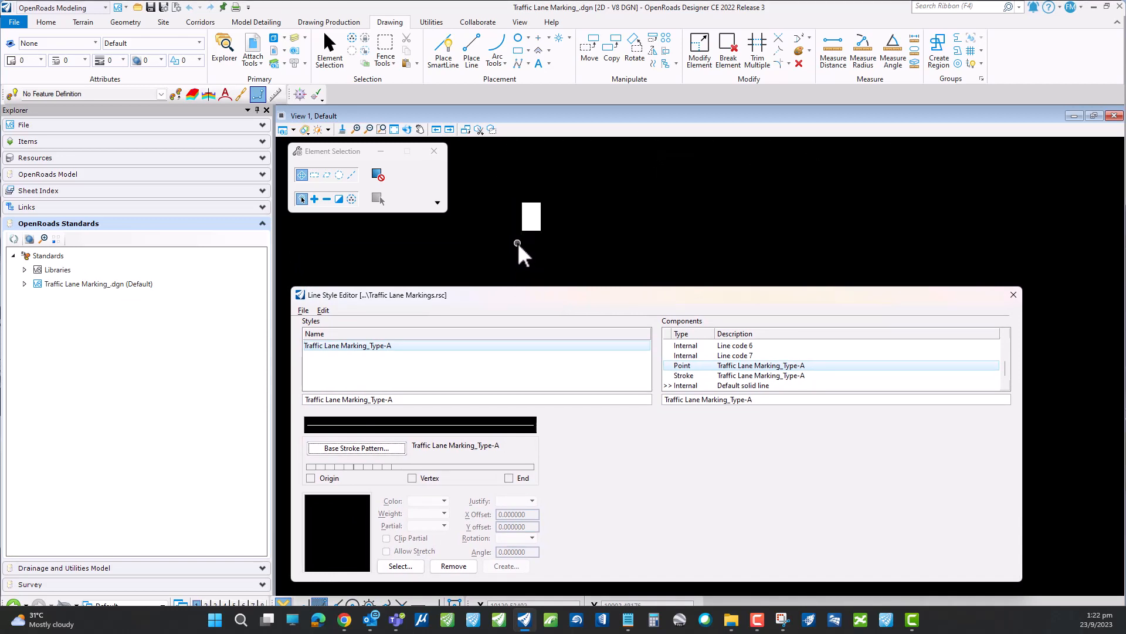
{"action": "left_click_drag", "start_coordinate": [497, 197], "coordinate": [562, 256]}
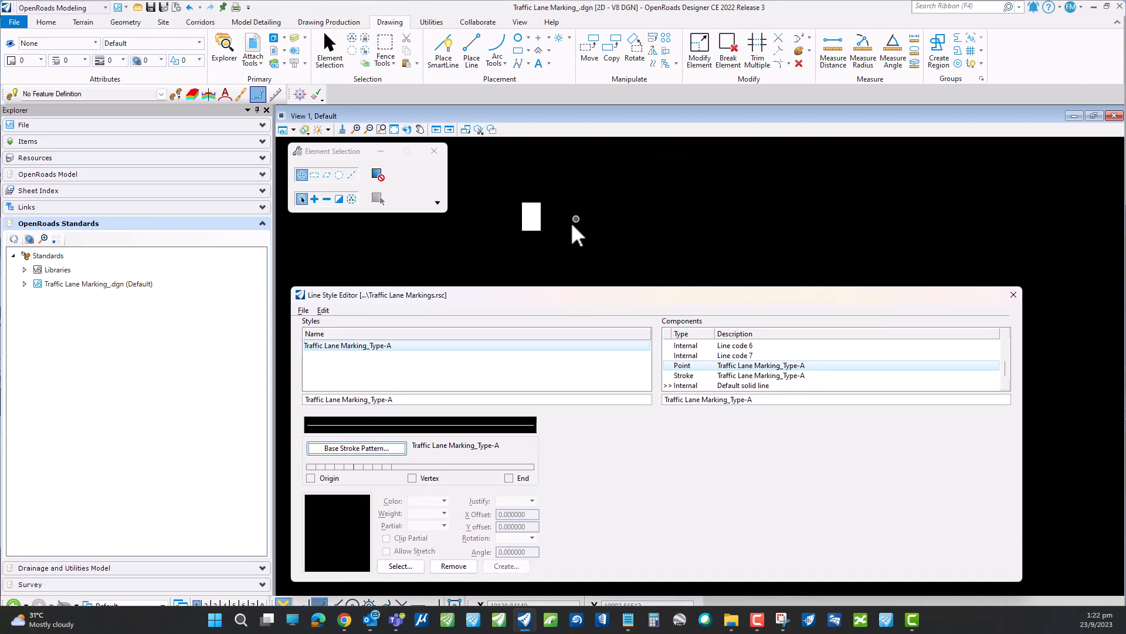
{"action": "left_click", "coordinate": [532, 221]}
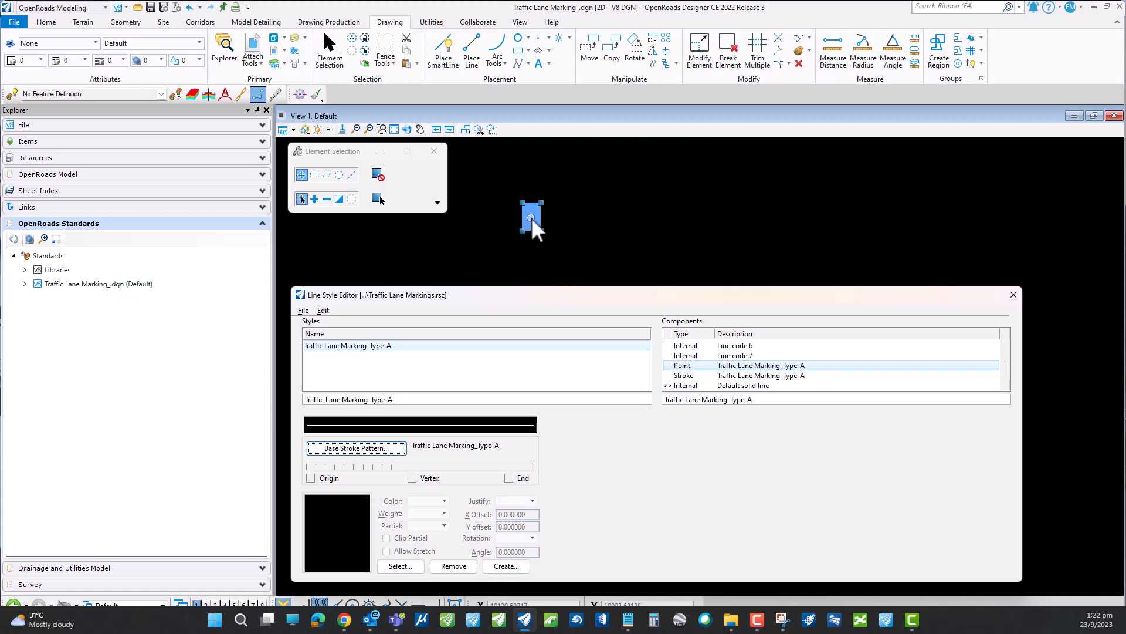
{"action": "left_click", "coordinate": [531, 217]}
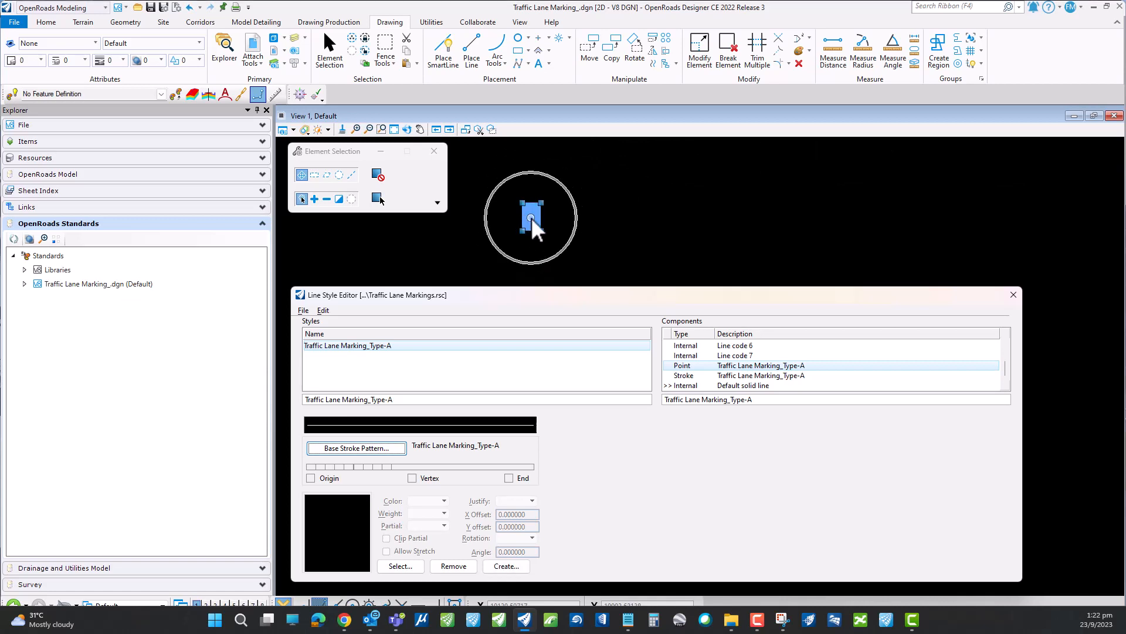
- Pick the first segments of the base stroke pattern and clear the selection of the small rectangle
{"action": "left_click", "coordinate": [308, 467]}
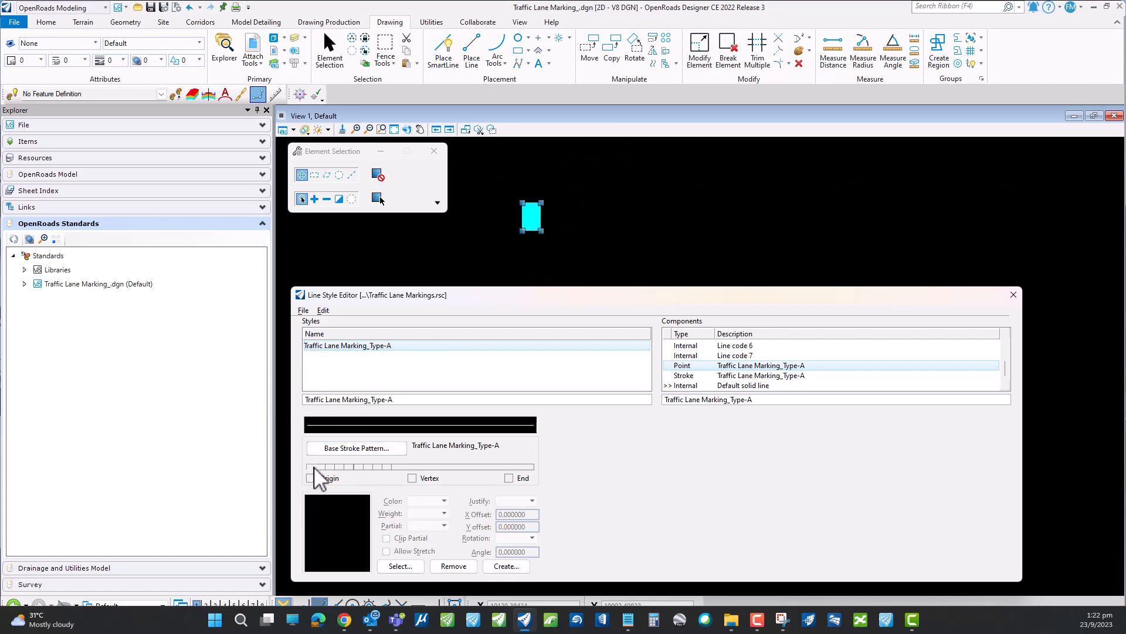
{"action": "left_click", "coordinate": [320, 467]}
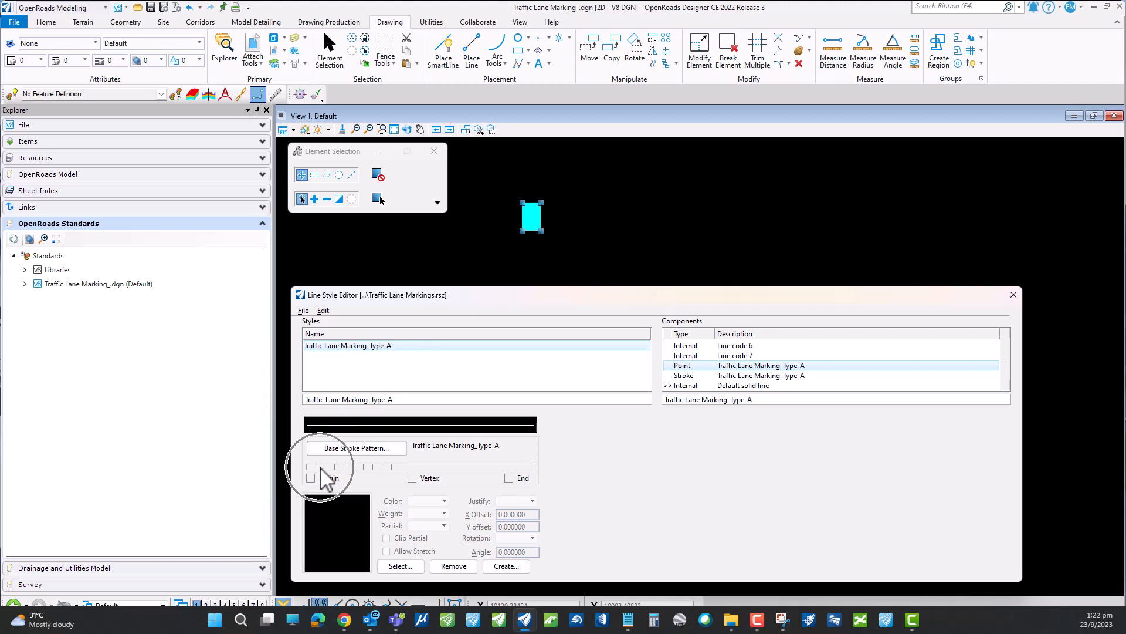
{"action": "left_click", "coordinate": [502, 262]}
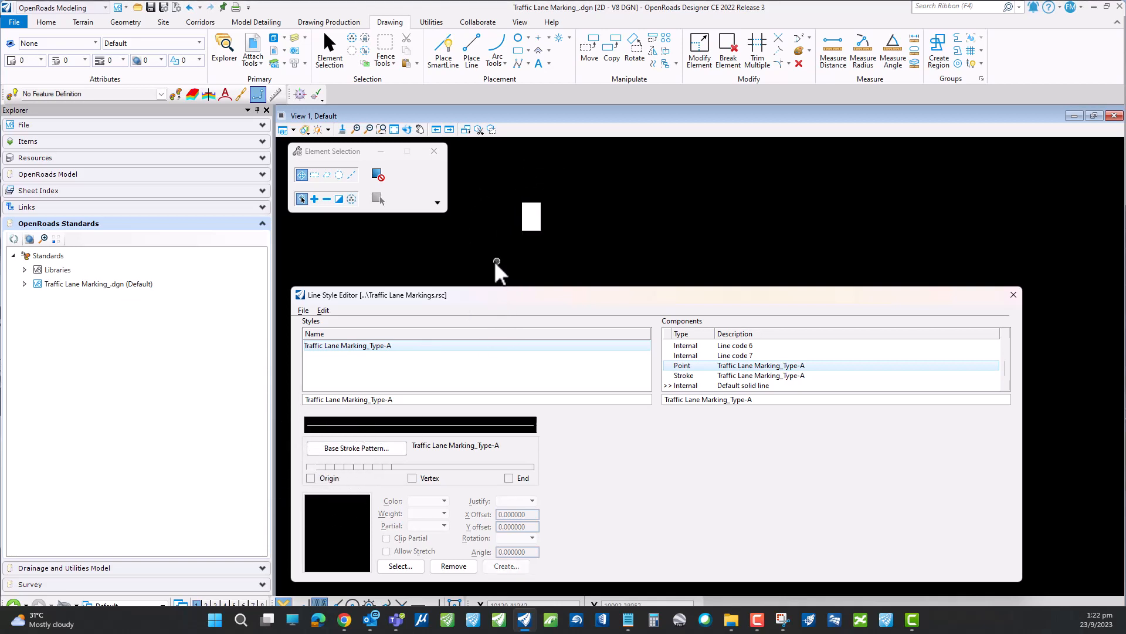
{"action": "key", "text": "ctrl"}
{"action": "key", "text": "ctrl"}
{"action": "key", "text": "ctrl"}
- Define a cell origin at the centre of the small white rectangle, snapping to its centre point
{"action": "left_click", "coordinate": [570, 39]}
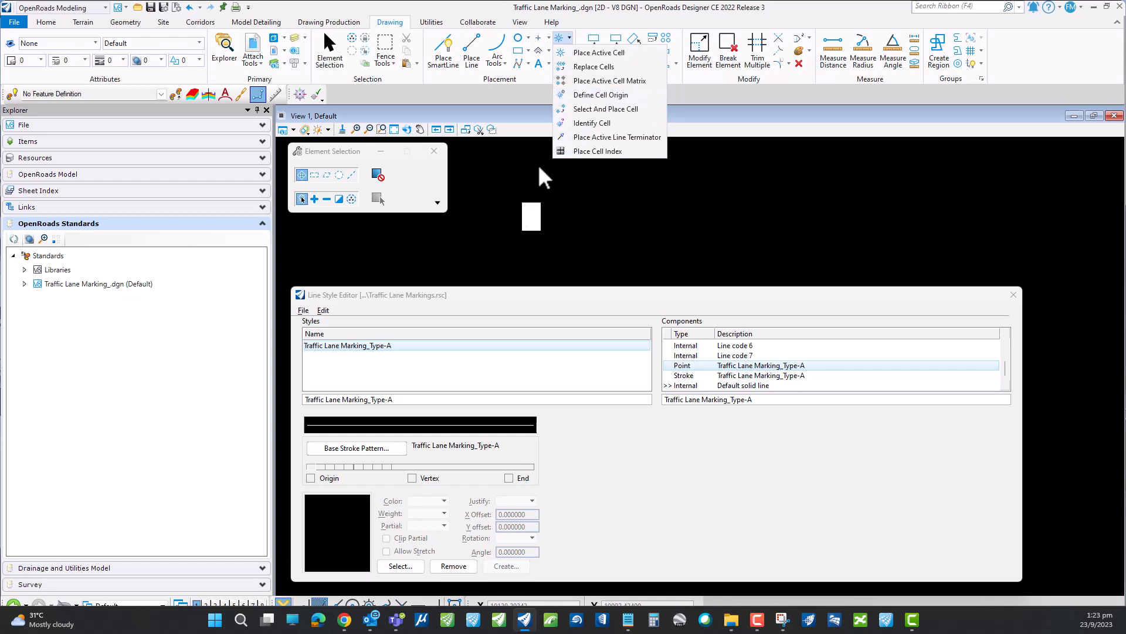
{"action": "left_click", "coordinate": [600, 95]}
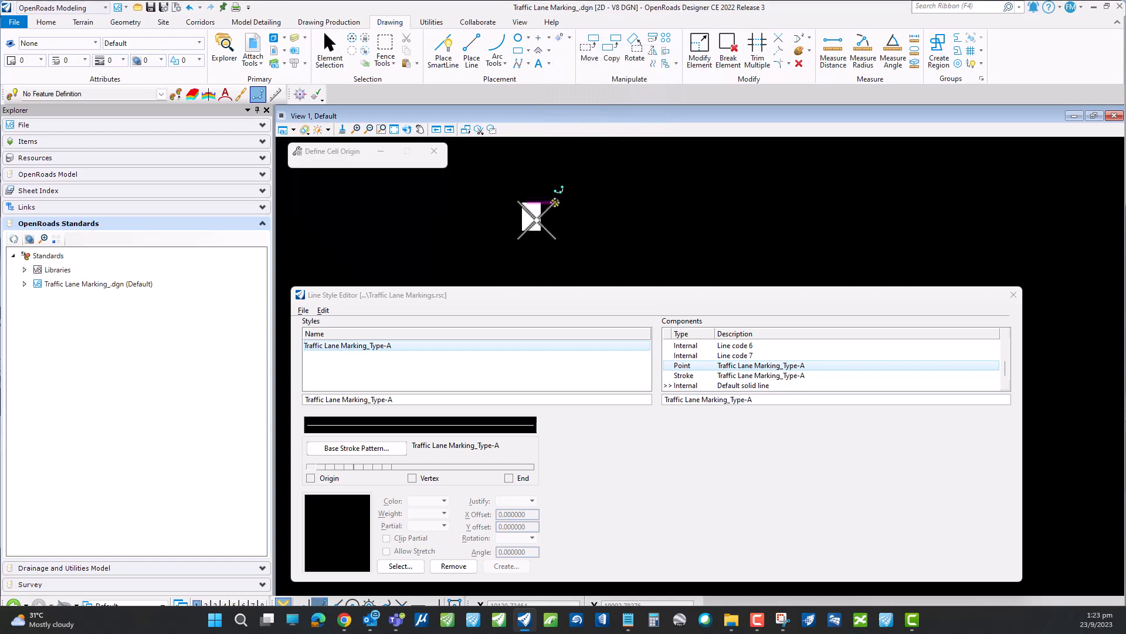
{"action": "left_click", "coordinate": [369, 603]}
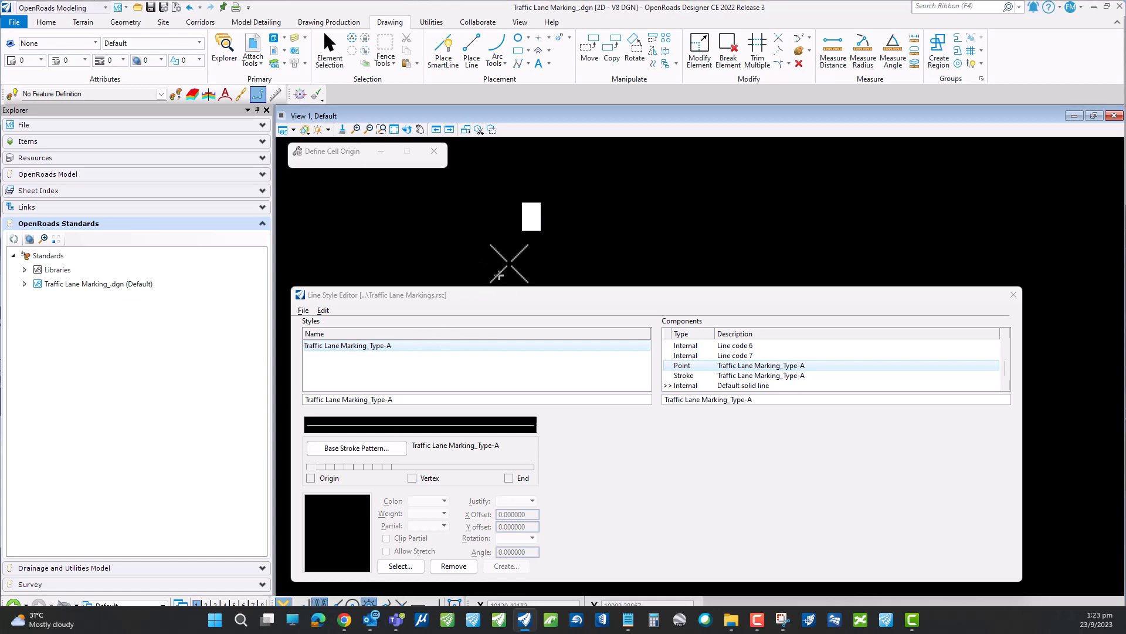
{"action": "scroll", "coordinate": [534, 218], "scroll_direction": "up", "scroll_amount": 3}
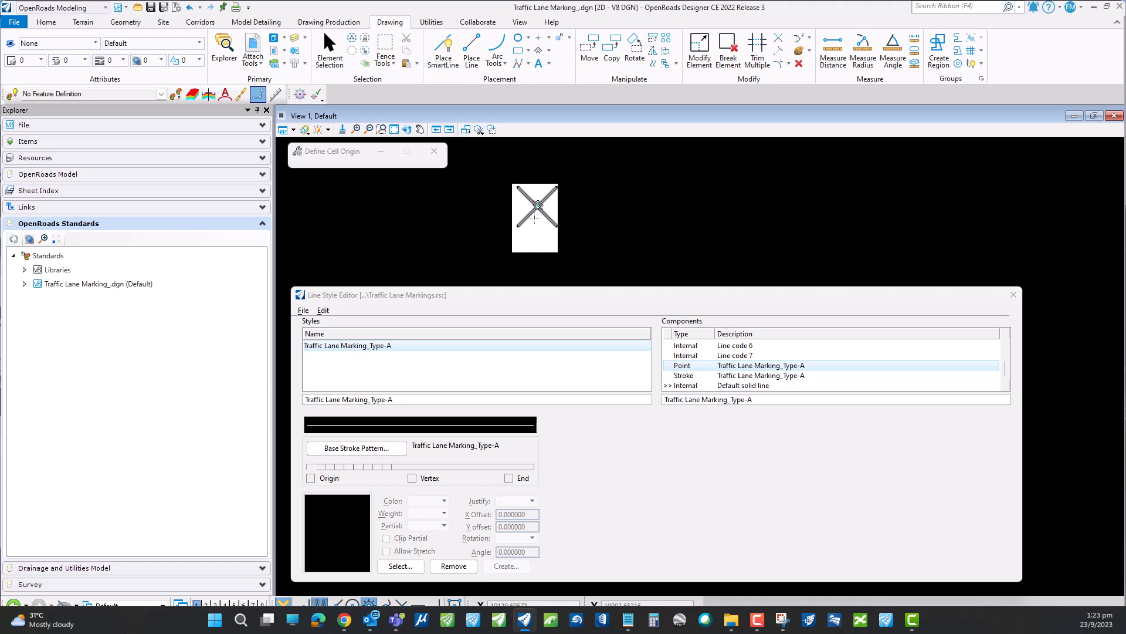
{"action": "scroll", "coordinate": [534, 218], "scroll_direction": "down", "scroll_amount": 2}
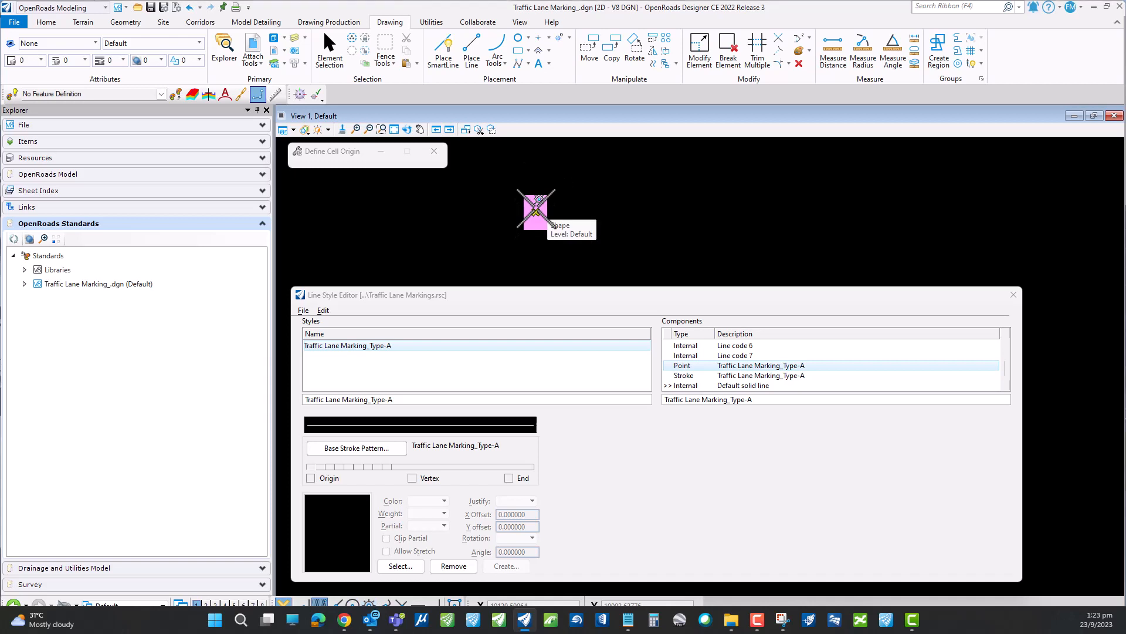
{"action": "left_click", "coordinate": [536, 208]}
{"action": "key", "text": "Escape"}
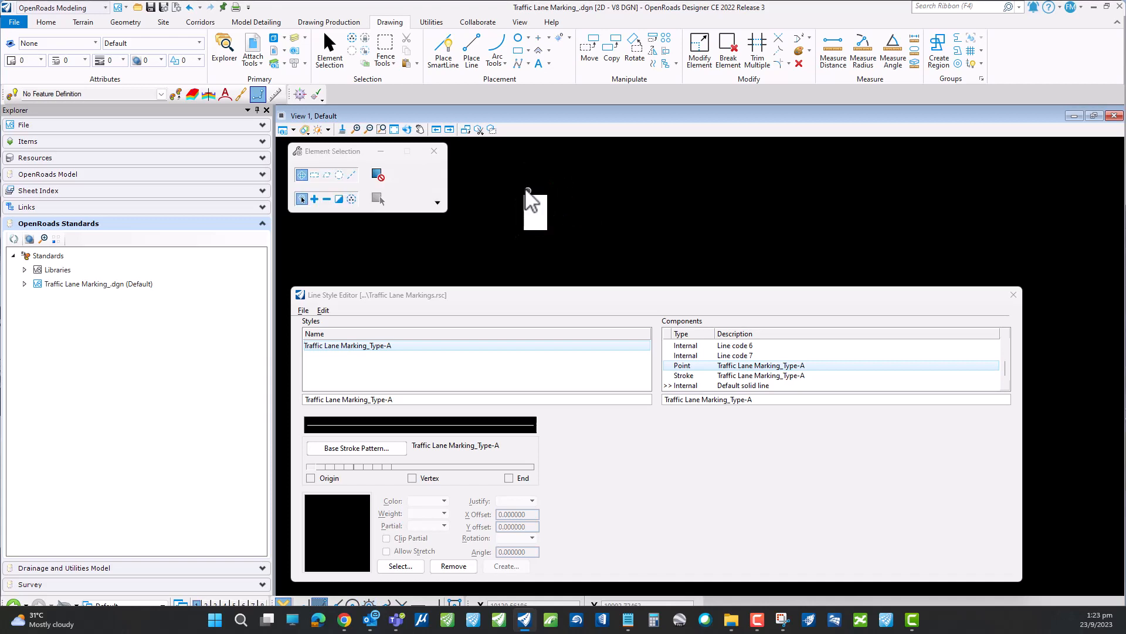
- Create a point symbol named 15cm_Lane Marking from the small white rectangle and its cell origin
{"action": "left_click_drag", "start_coordinate": [486, 158], "coordinate": [588, 255]}
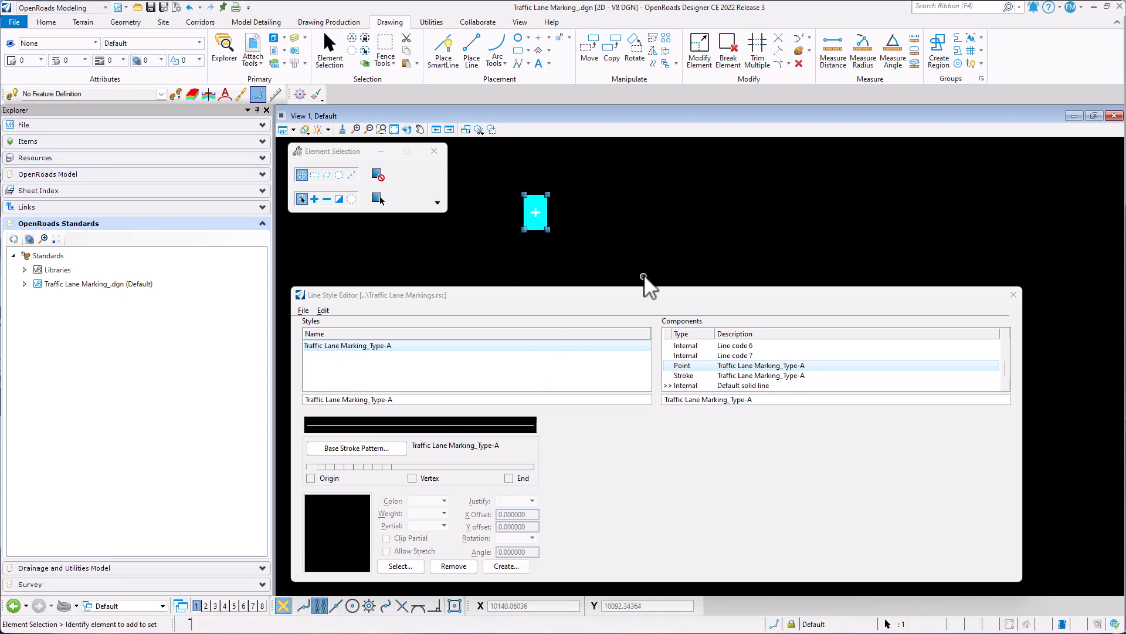
{"action": "left_click_drag", "start_coordinate": [499, 164], "coordinate": [582, 250]}
{"action": "left_click", "coordinate": [538, 214]}
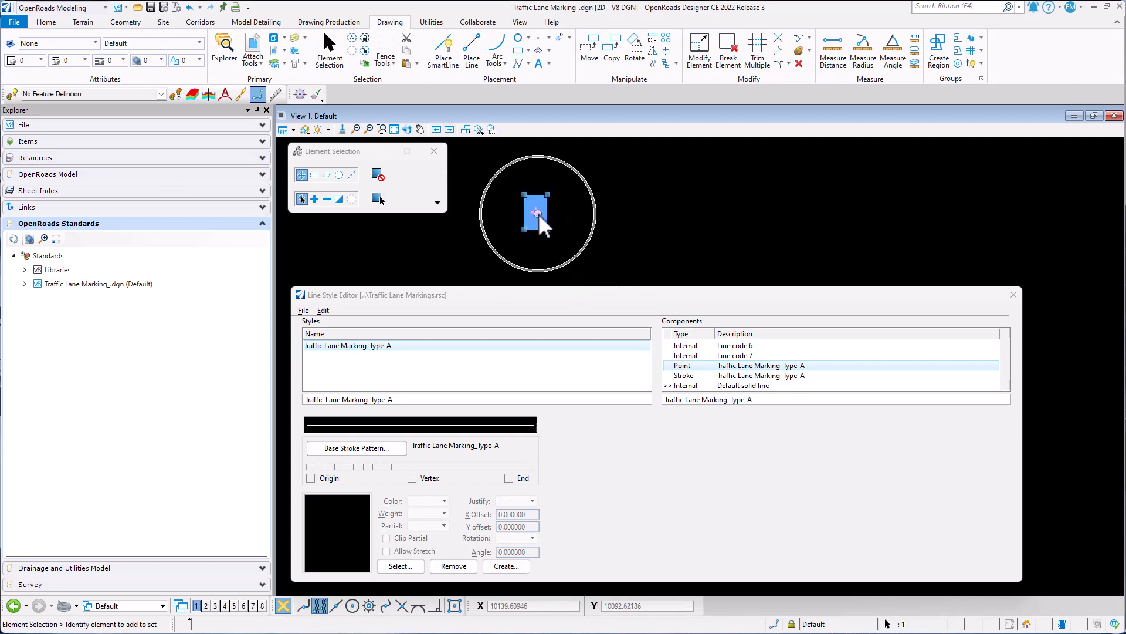
{"action": "left_click", "coordinate": [534, 213]}
{"action": "mouse_move", "coordinate": [535, 217]}
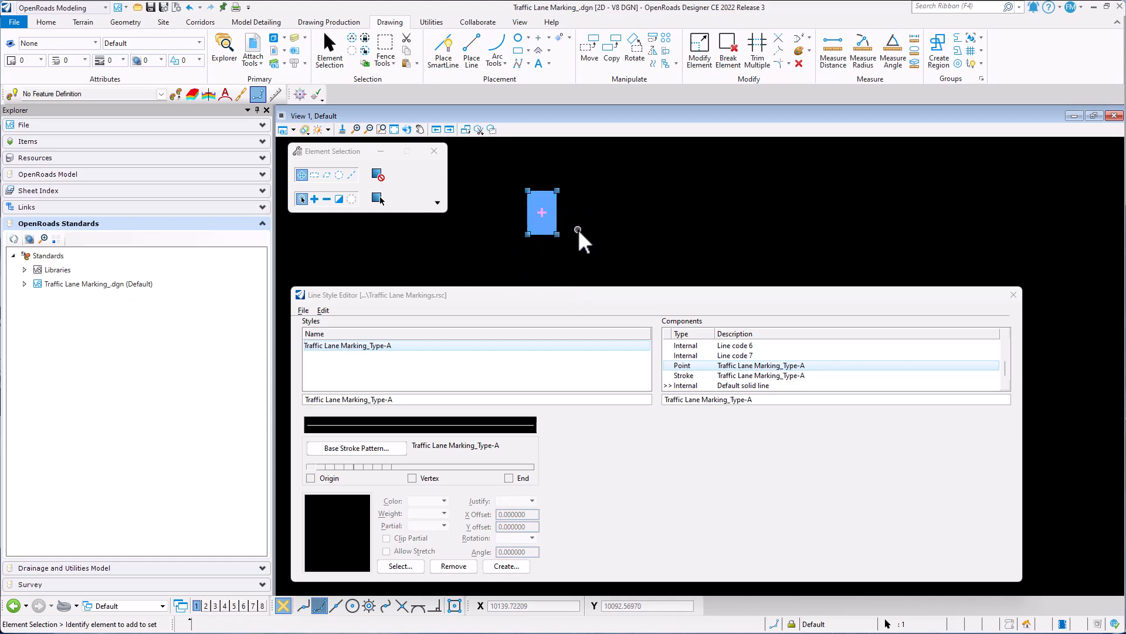
{"action": "left_click", "coordinate": [505, 566]}
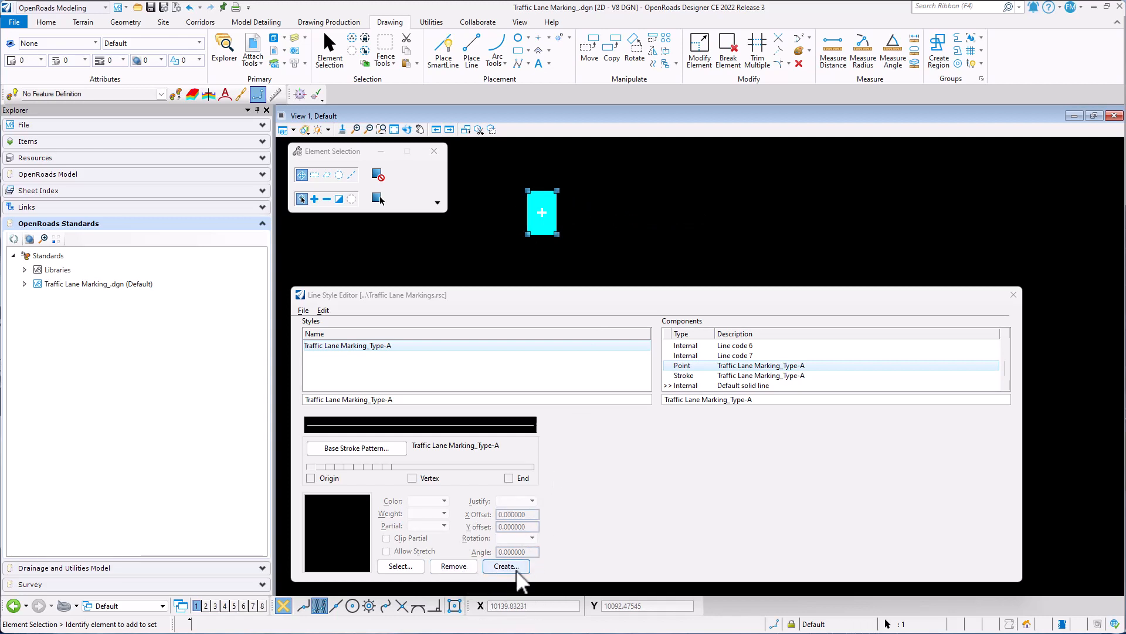
{"action": "left_click", "coordinate": [505, 566]}
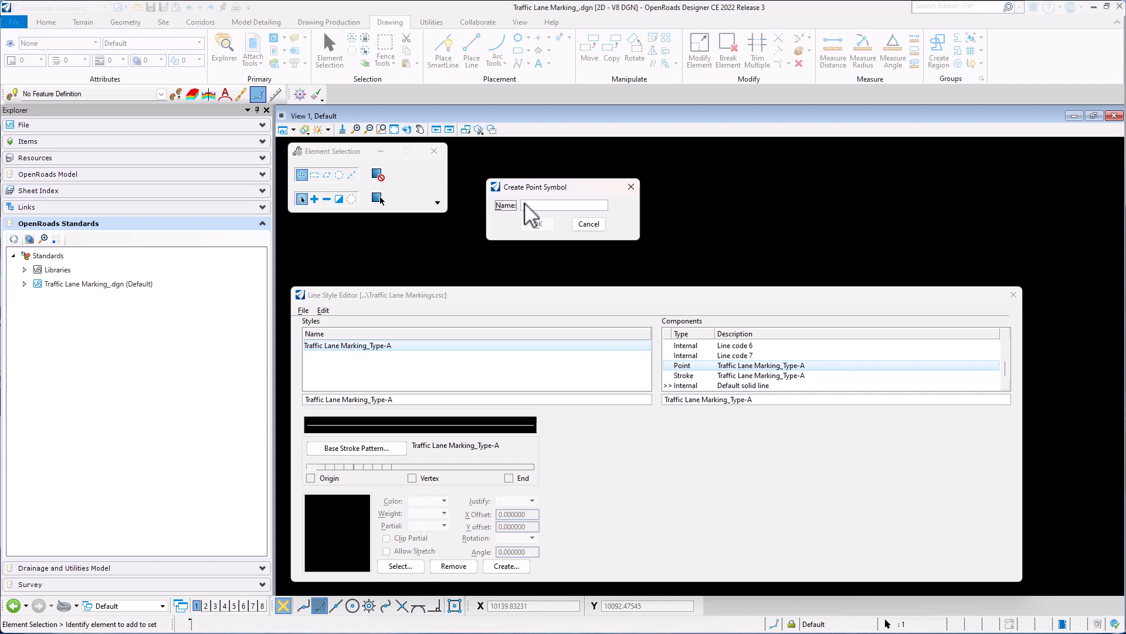
{"action": "type", "text": "s"}
{"action": "left_click", "coordinate": [538, 224]}
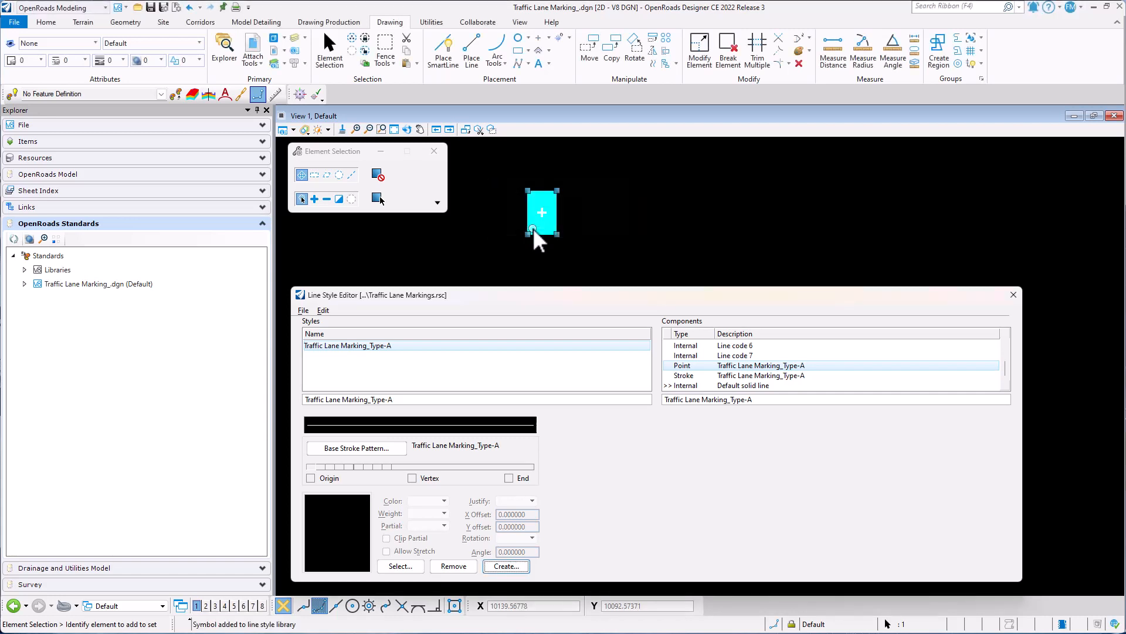
- Assign the 15cm_Lane Marking symbol to the first short segment of the base stroke pattern
{"action": "left_click", "coordinate": [399, 565]}
{"action": "left_click", "coordinate": [401, 565]}
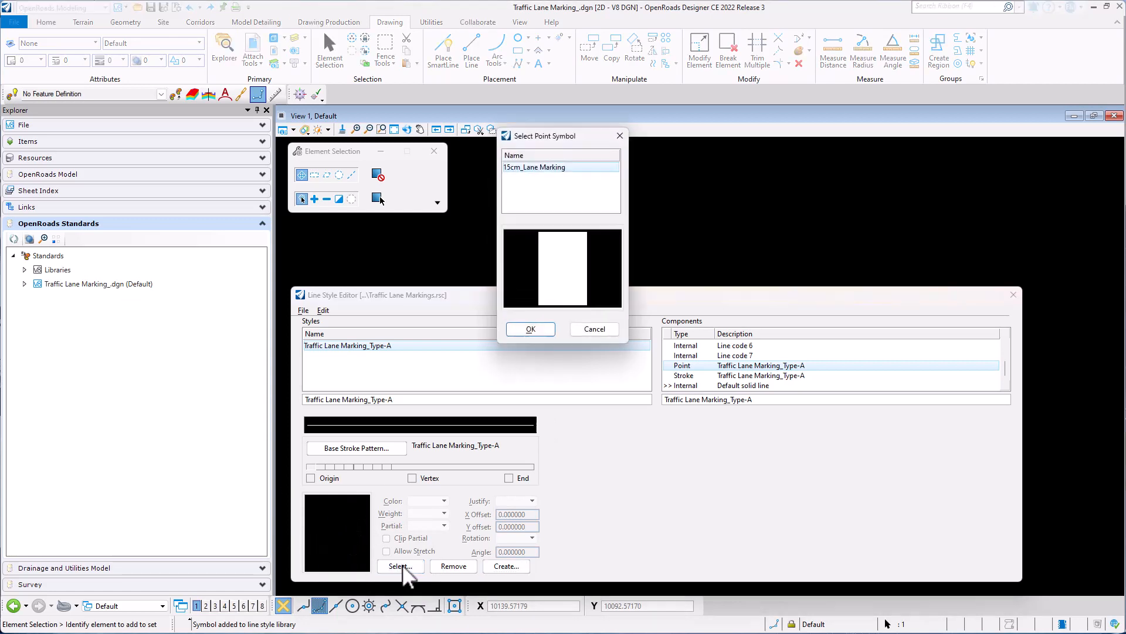
{"action": "left_click", "coordinate": [531, 329]}
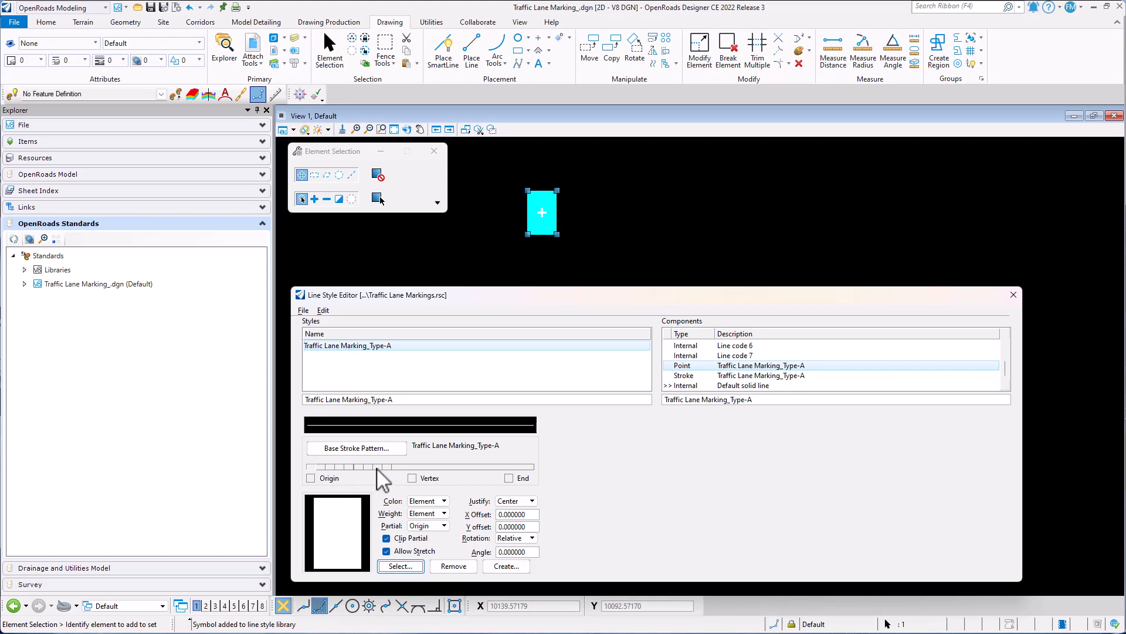
- Assign the 15cm_Lane Marking symbol to the remaining short 0.1 segments, then compare the long 1.5 segment with the dimensioned markings in the drawing
{"action": "left_click", "coordinate": [323, 468]}
{"action": "left_click", "coordinate": [401, 565]}
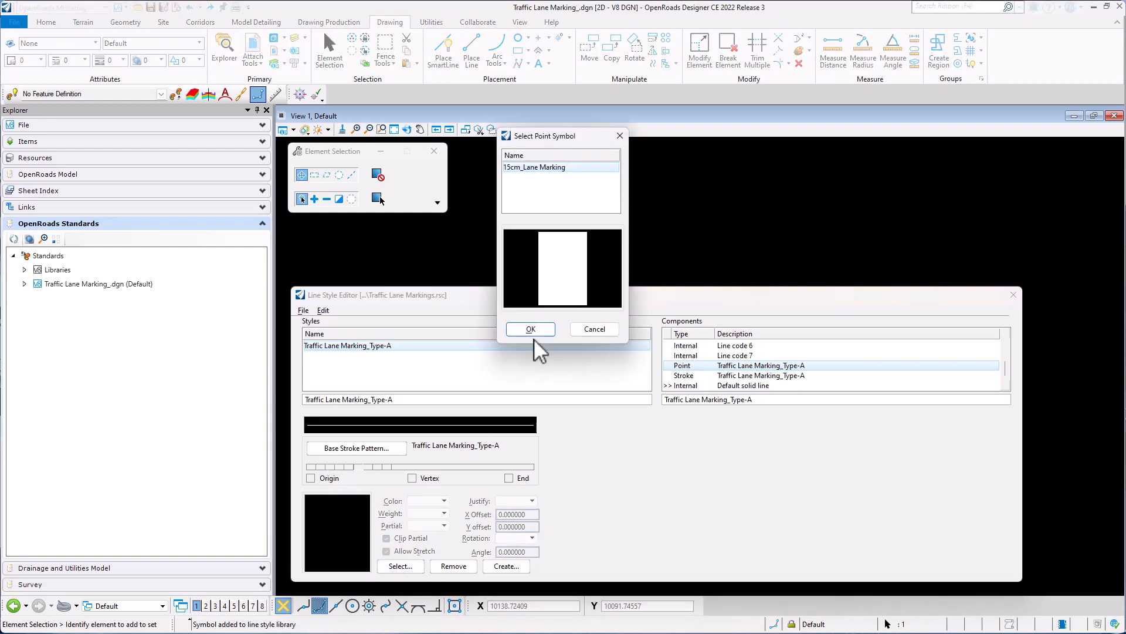
{"action": "left_click", "coordinate": [531, 330]}
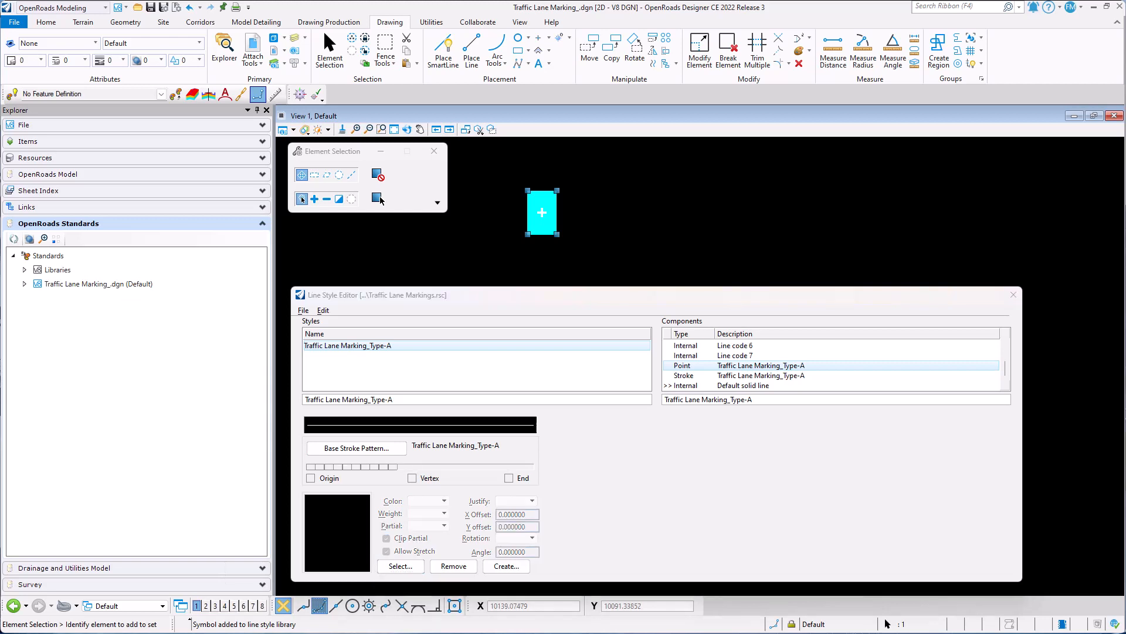
{"action": "left_click", "coordinate": [460, 468]}
{"action": "scroll", "coordinate": [525, 229], "scroll_direction": "down", "scroll_amount": 8}
{"action": "scroll", "coordinate": [554, 152], "scroll_direction": "up", "scroll_amount": 4}
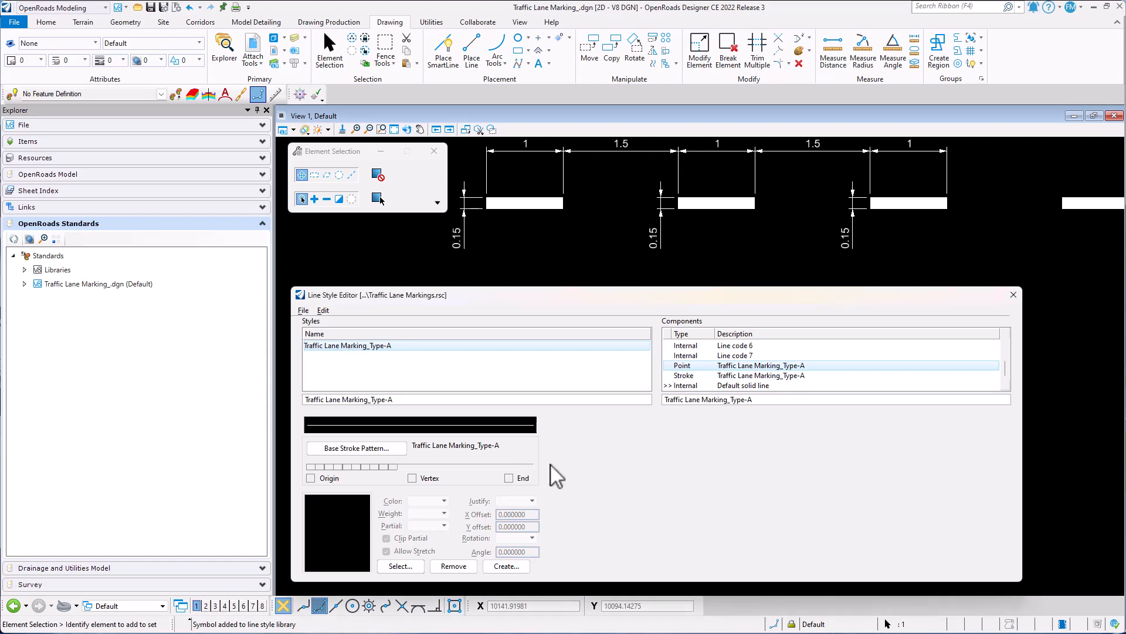
- Create a new compound component in the Traffic Lane Markings line style library
{"action": "left_click", "coordinate": [694, 376]}
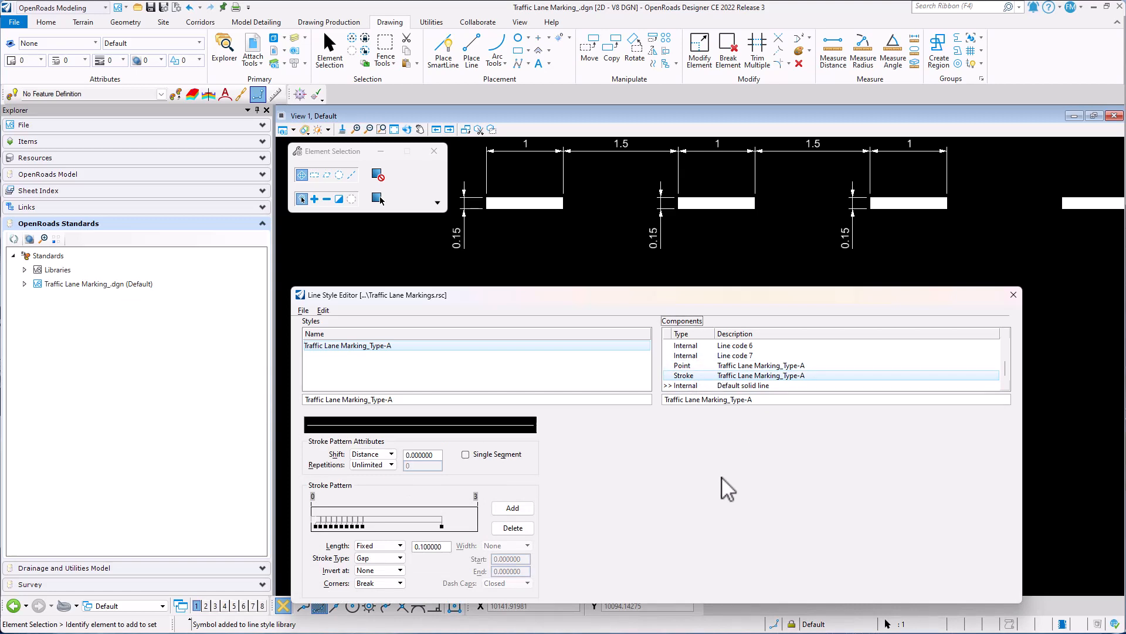
{"action": "left_click", "coordinate": [324, 310]}
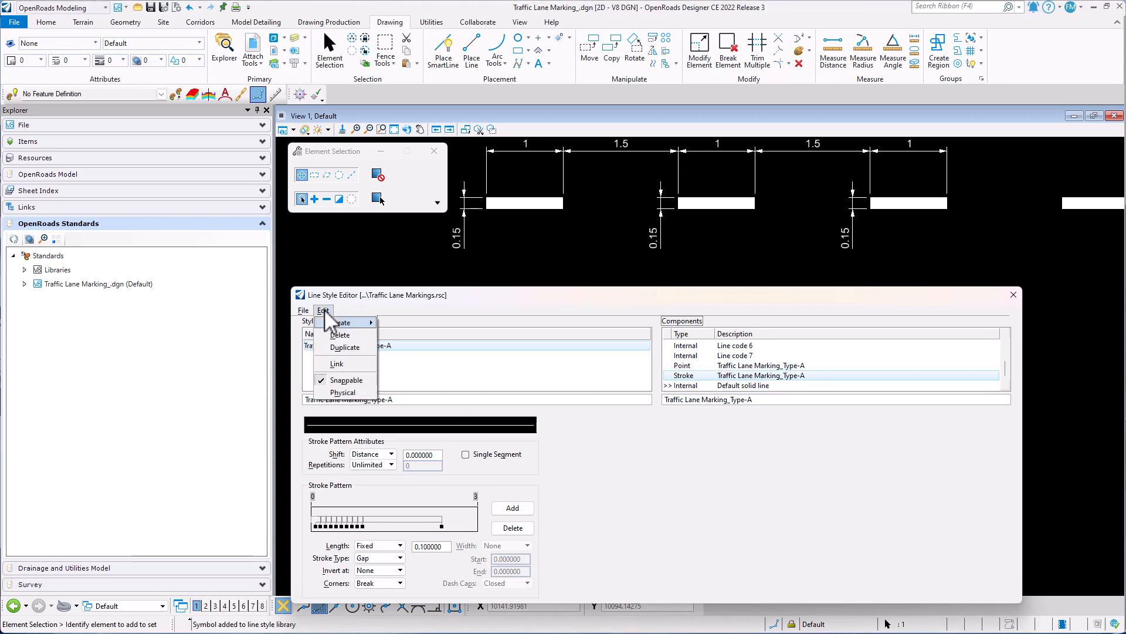
{"action": "mouse_move", "coordinate": [342, 323]}
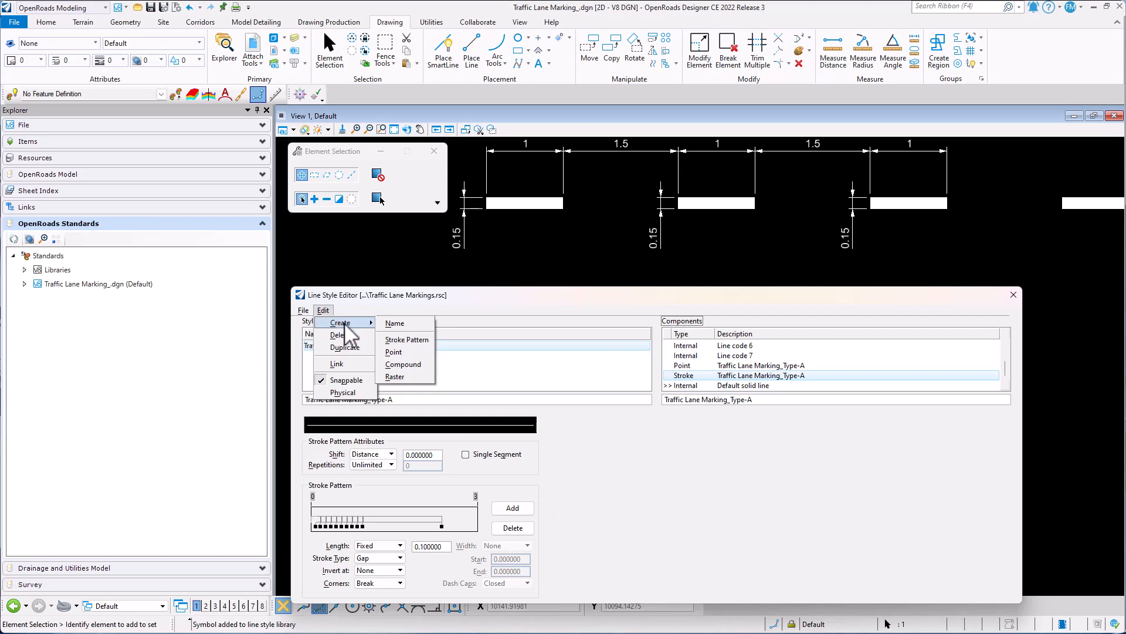
{"action": "left_click", "coordinate": [417, 366]}
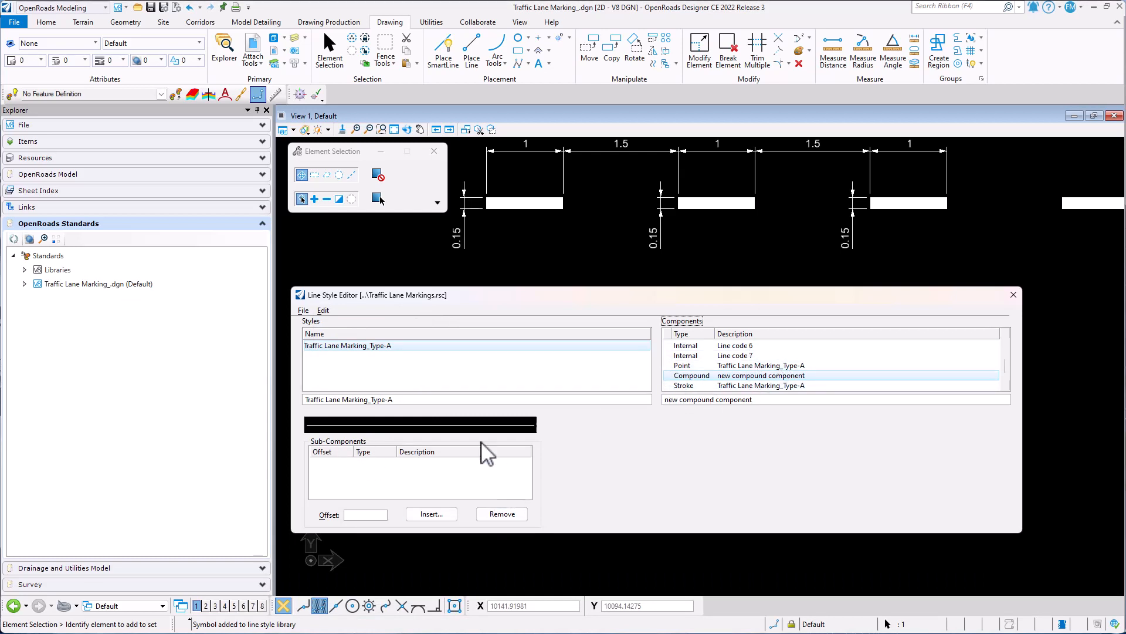
- Insert the Traffic Lane Marking_Type-A stroke and point components as sub-components of the new compound component
{"action": "left_click", "coordinate": [432, 514]}
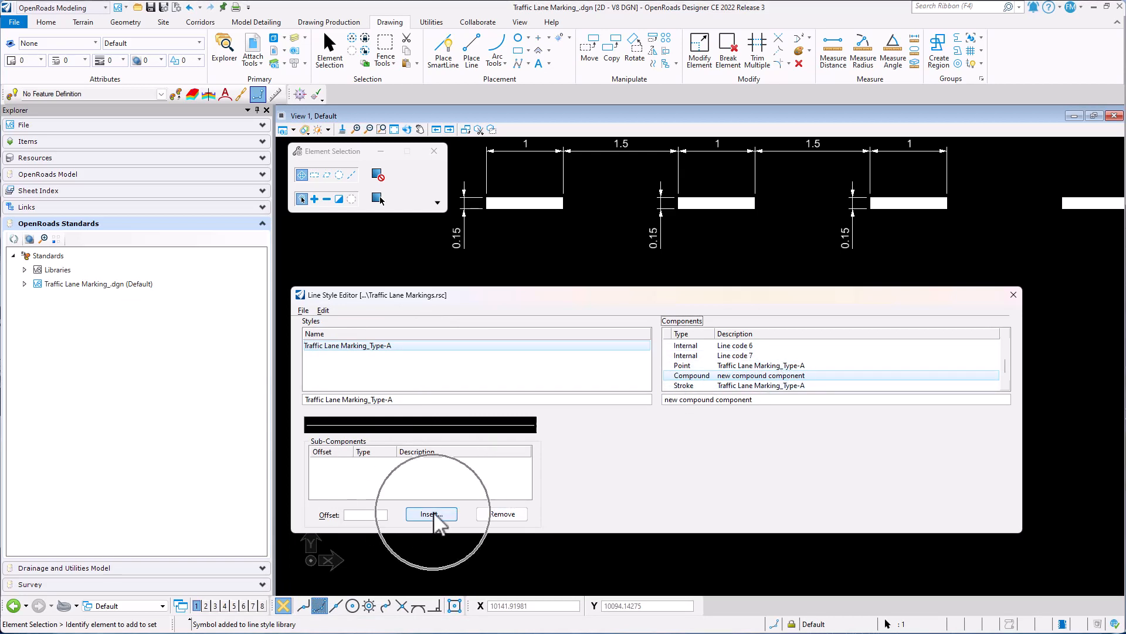
{"action": "scroll", "coordinate": [675, 264], "scroll_direction": "down", "scroll_amount": 2}
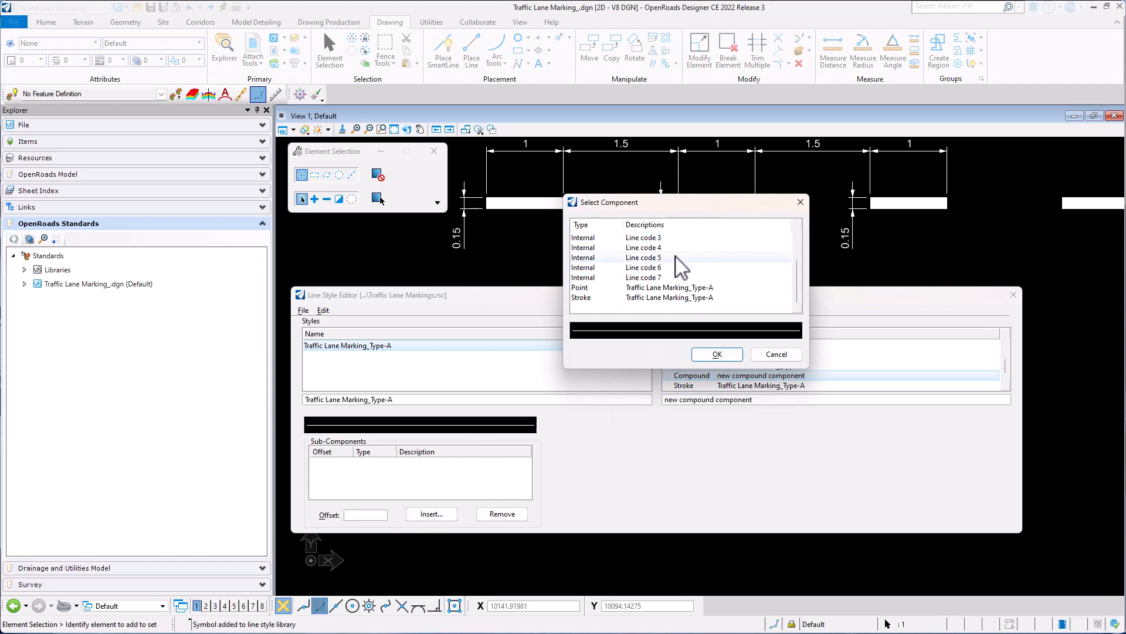
{"action": "left_click", "coordinate": [649, 297]}
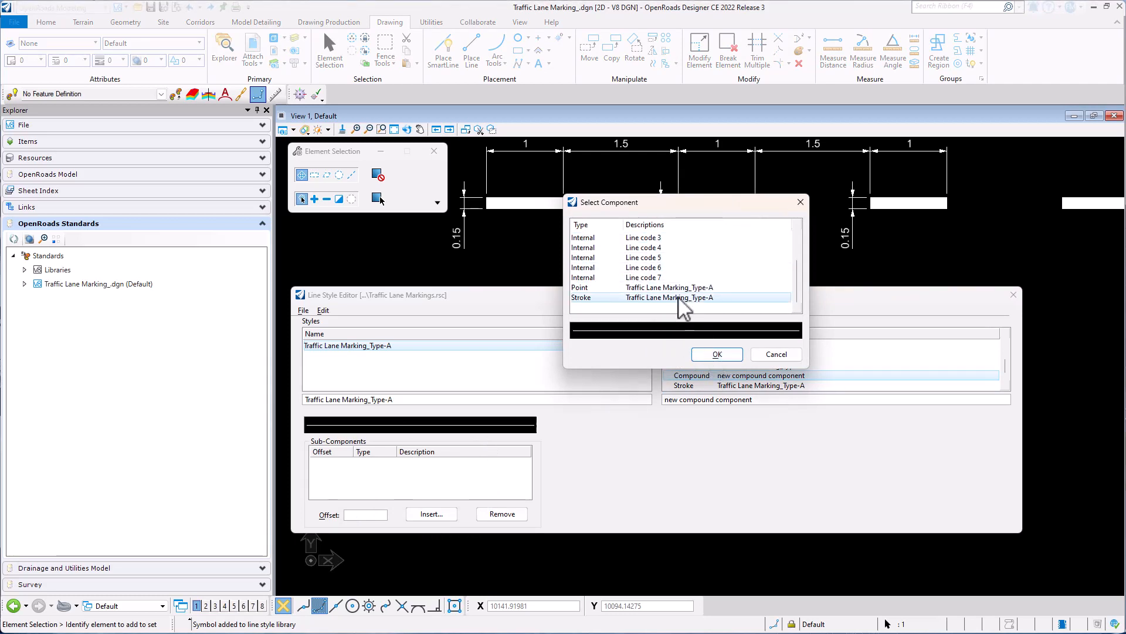
{"action": "left_click", "coordinate": [717, 354]}
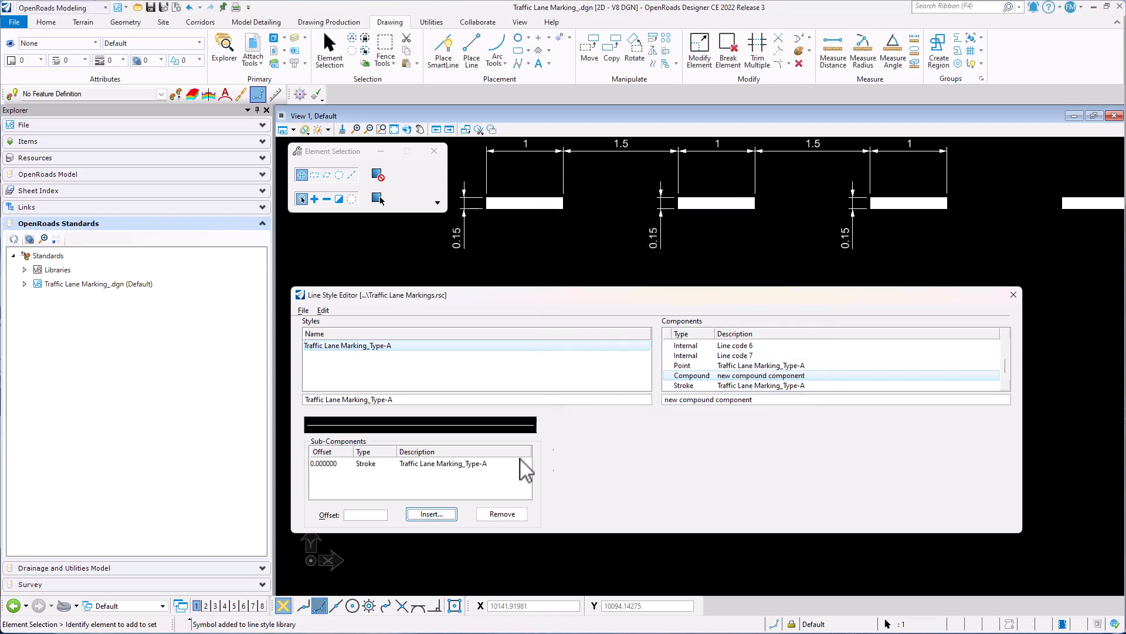
{"action": "left_click", "coordinate": [432, 515]}
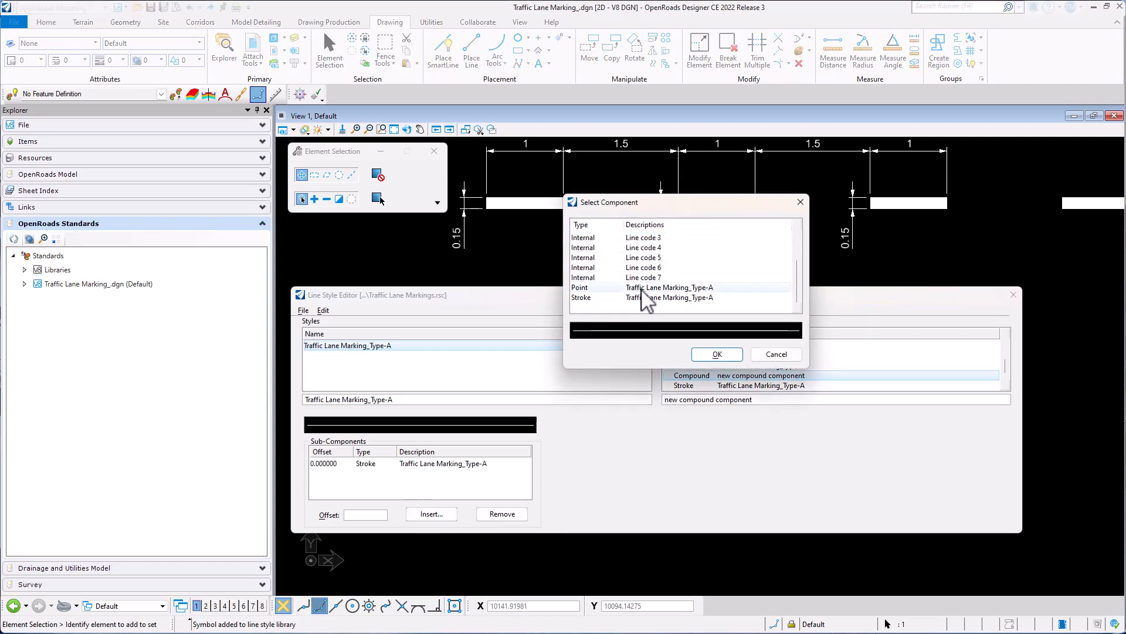
{"action": "left_click", "coordinate": [655, 288]}
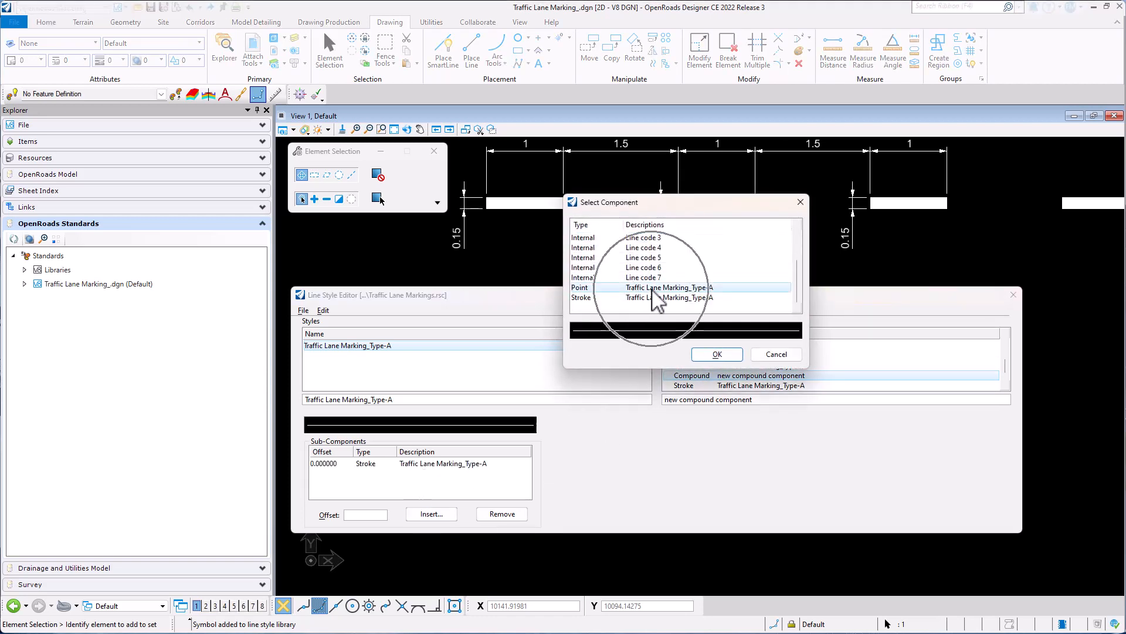
{"action": "left_click", "coordinate": [717, 352]}
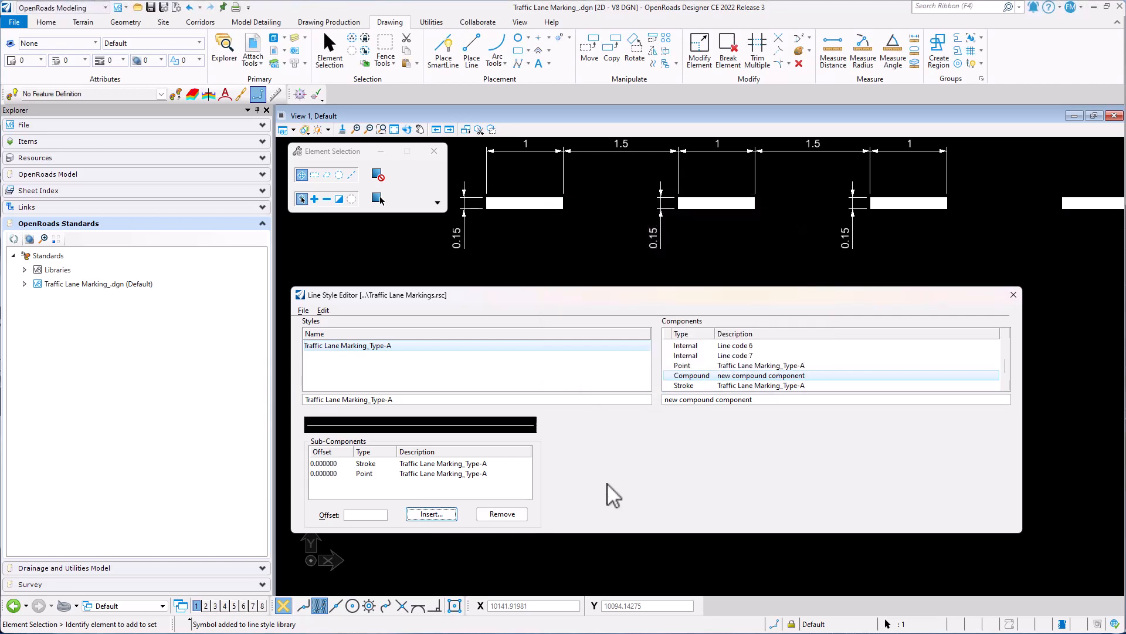
- Rename the compound component as Traffic Lane Marking_Type-A
{"action": "left_click", "coordinate": [729, 377]}
{"action": "left_click", "coordinate": [730, 378]}
{"action": "left_click_drag", "start_coordinate": [754, 401], "coordinate": [665, 402]}
{"action": "type", "text": "Traffic Lane Marking_Type-A"}
{"action": "key", "text": "Tab"}
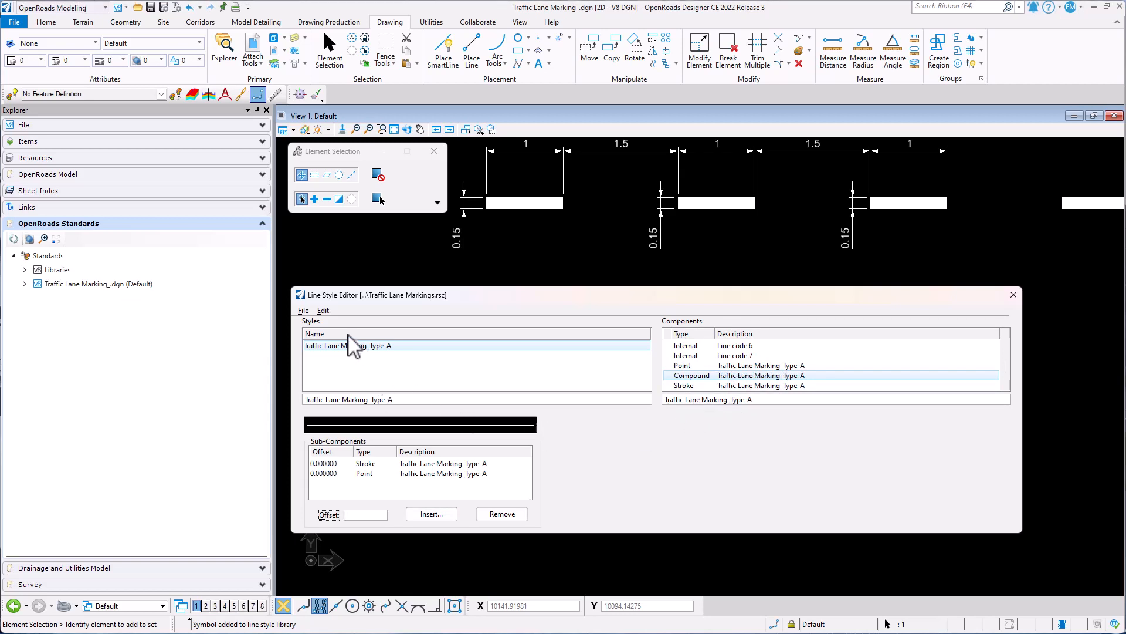
- Enable the Physical option for the Traffic Lane Marking_Type-A line style
{"action": "left_click", "coordinate": [325, 311]}
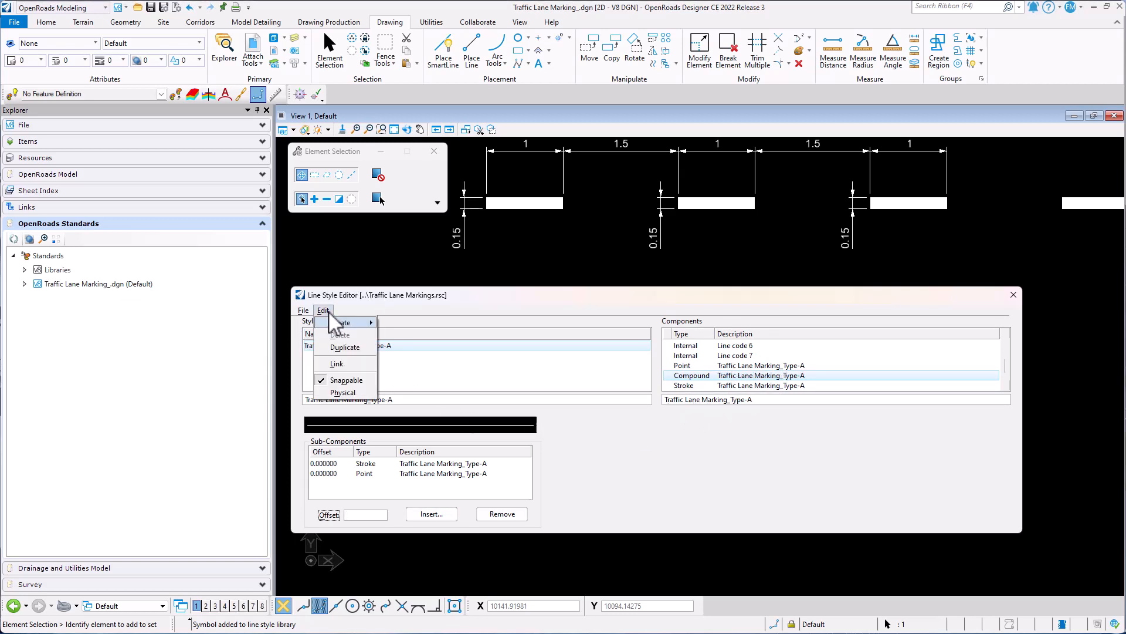
{"action": "key", "text": "ctrl"}
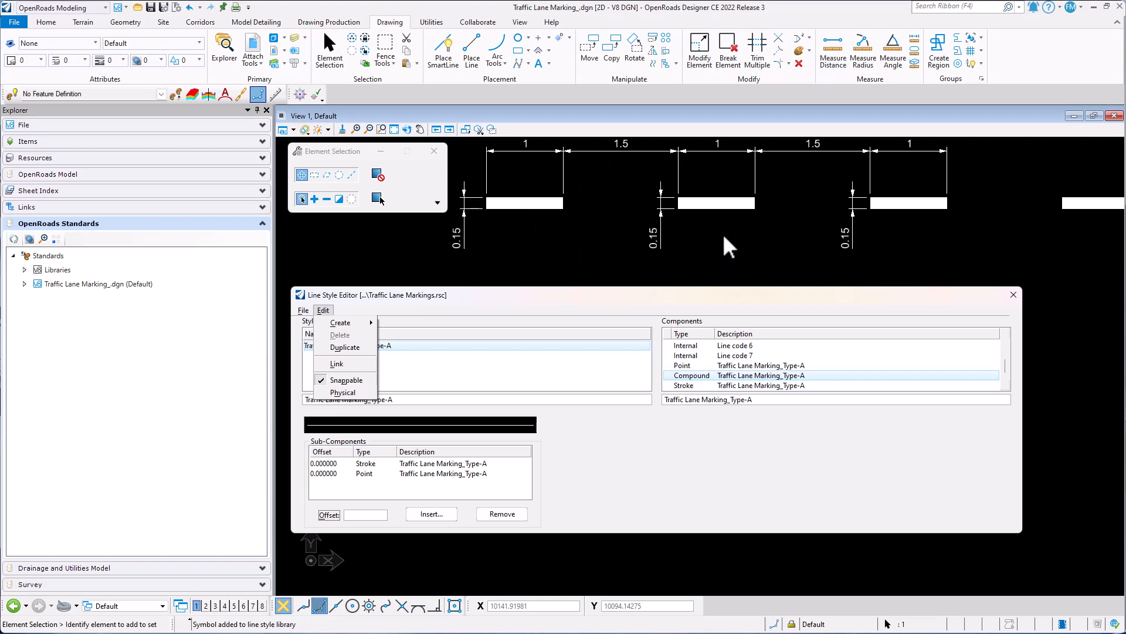
{"action": "left_click", "coordinate": [317, 393]}
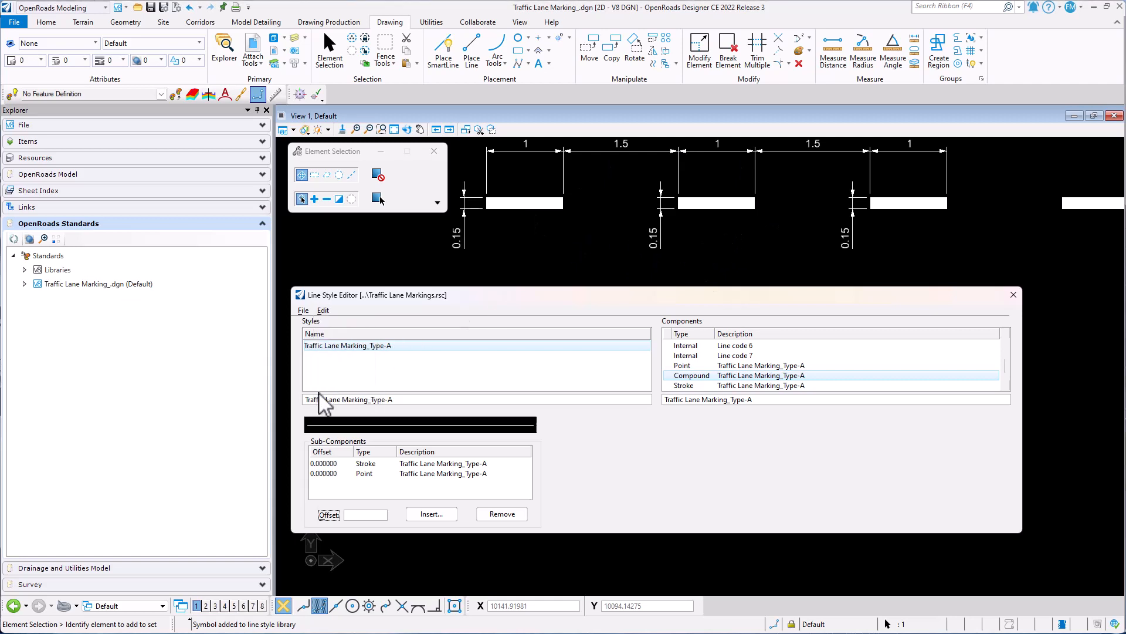
- Link the Traffic Lane Marking_Type-A style to its compound component
{"action": "left_click", "coordinate": [323, 311]}
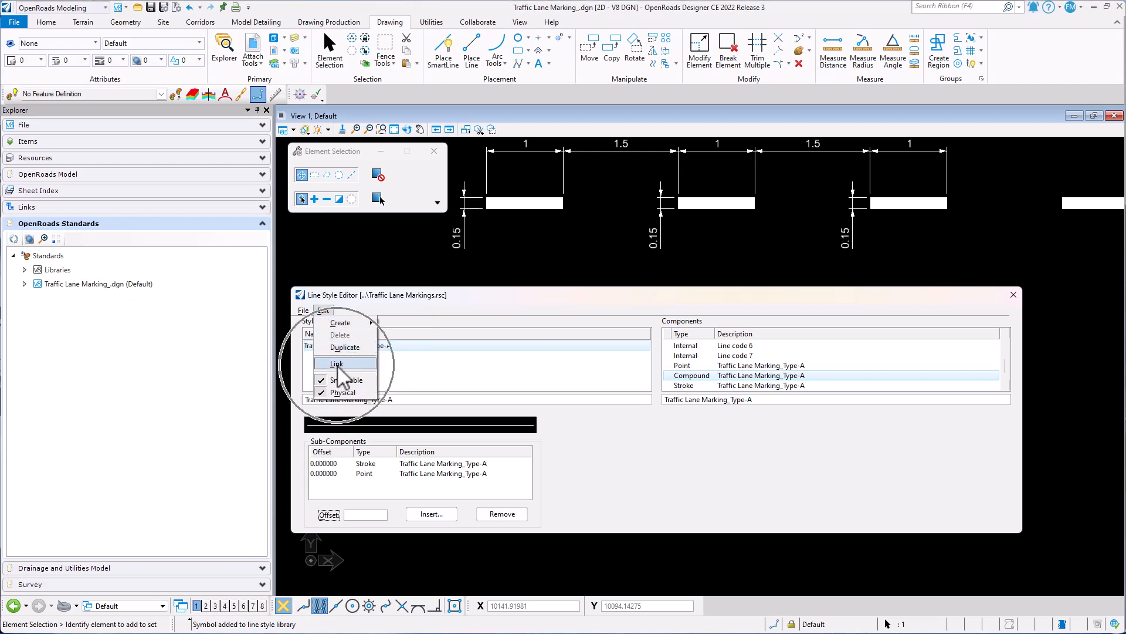
{"action": "left_click", "coordinate": [356, 365]}
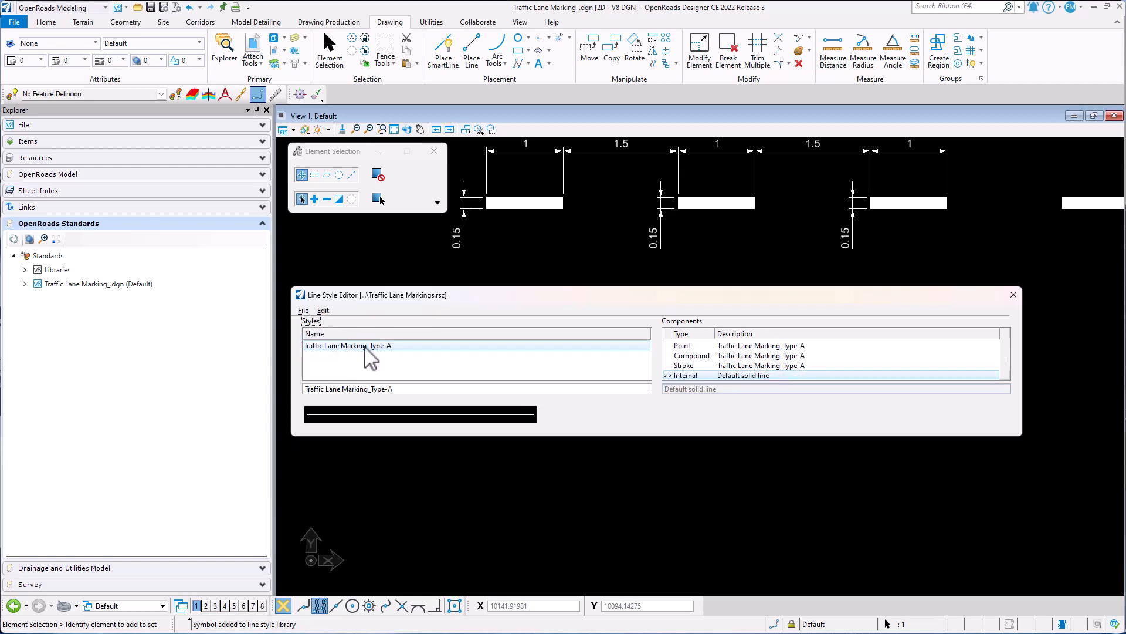
{"action": "left_click", "coordinate": [725, 355]}
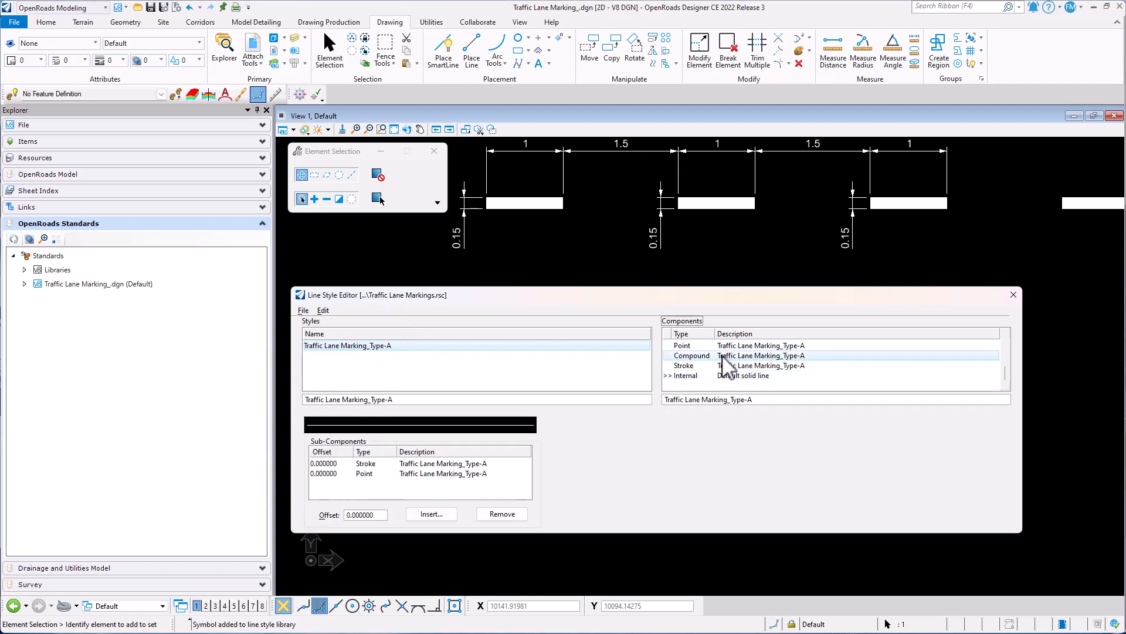
{"action": "left_click", "coordinate": [323, 310]}
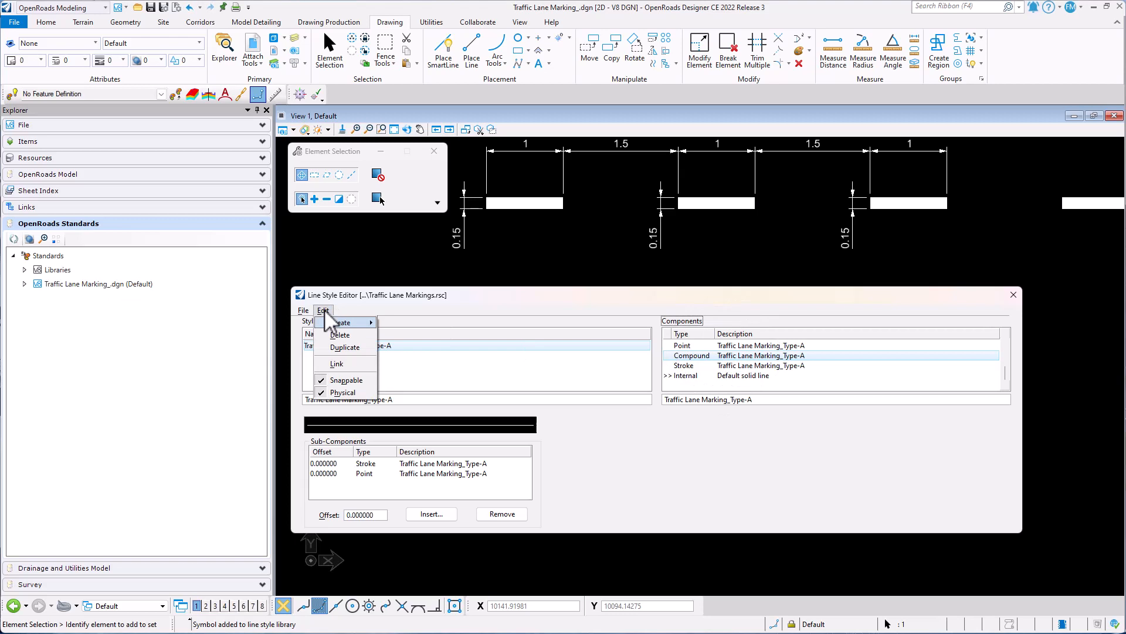
{"action": "left_click", "coordinate": [332, 364]}
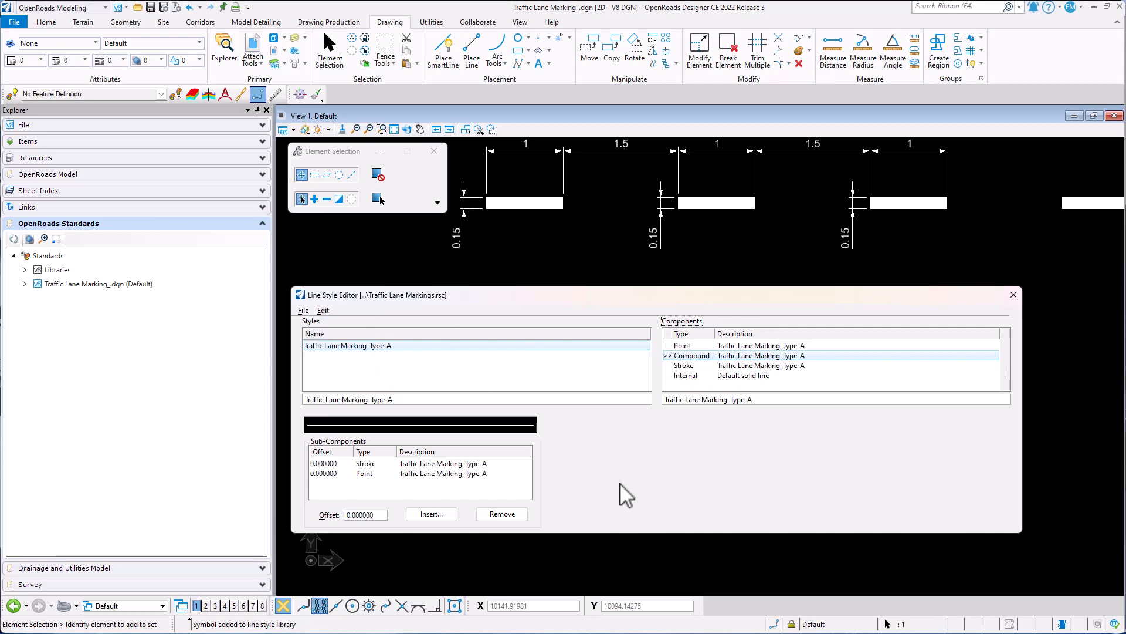
- Save the Traffic Lane Markings.rsc line style library and close the Line Style Editor
{"action": "left_click", "coordinate": [303, 311]}
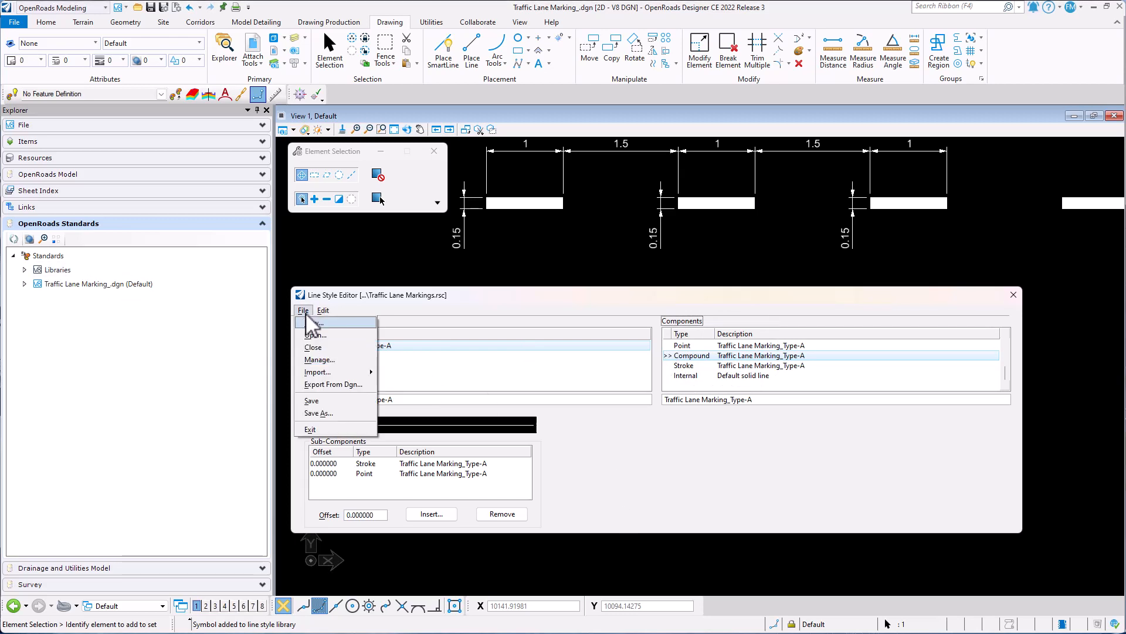
{"action": "left_click", "coordinate": [314, 401]}
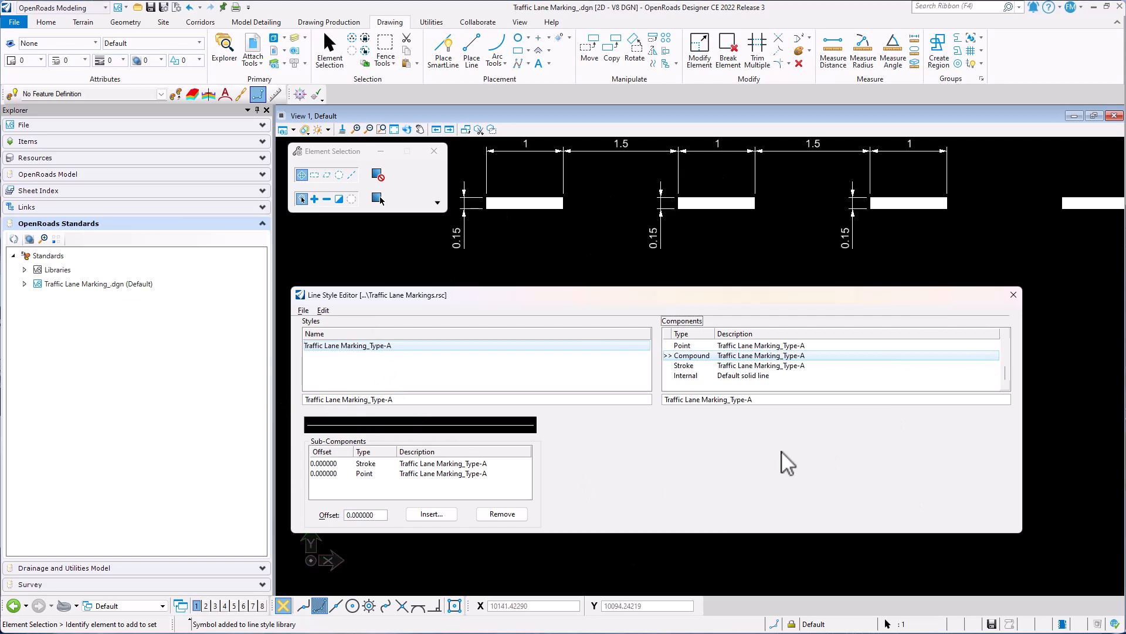
{"action": "left_click", "coordinate": [1012, 294]}
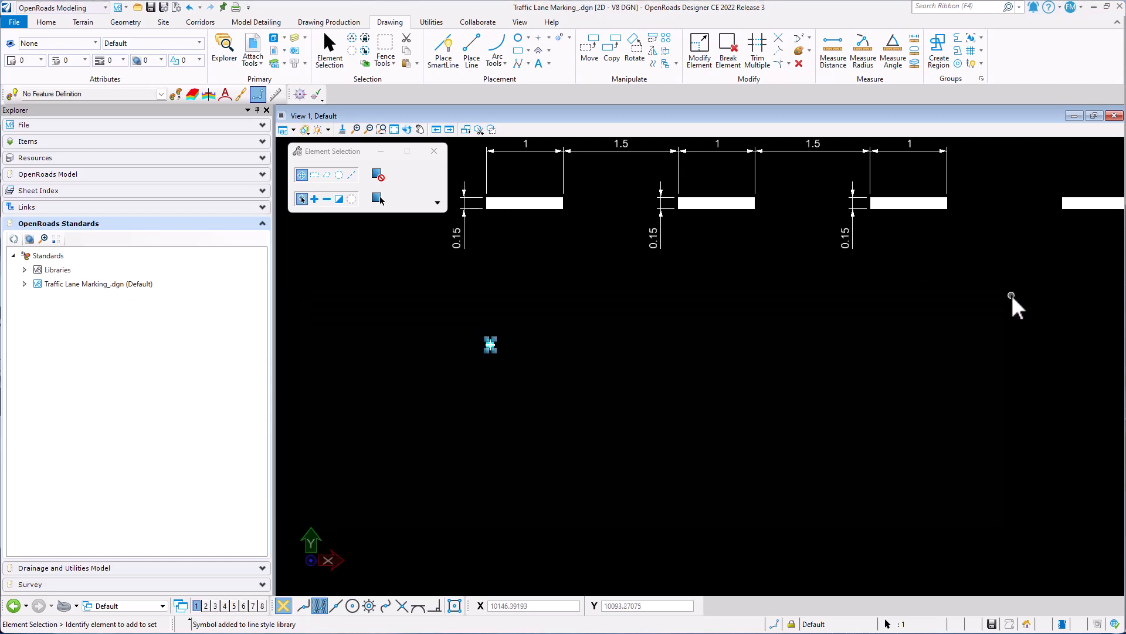
- Clear the selection of the small rectangle symbol and save the drawing
{"action": "left_click", "coordinate": [758, 304]}
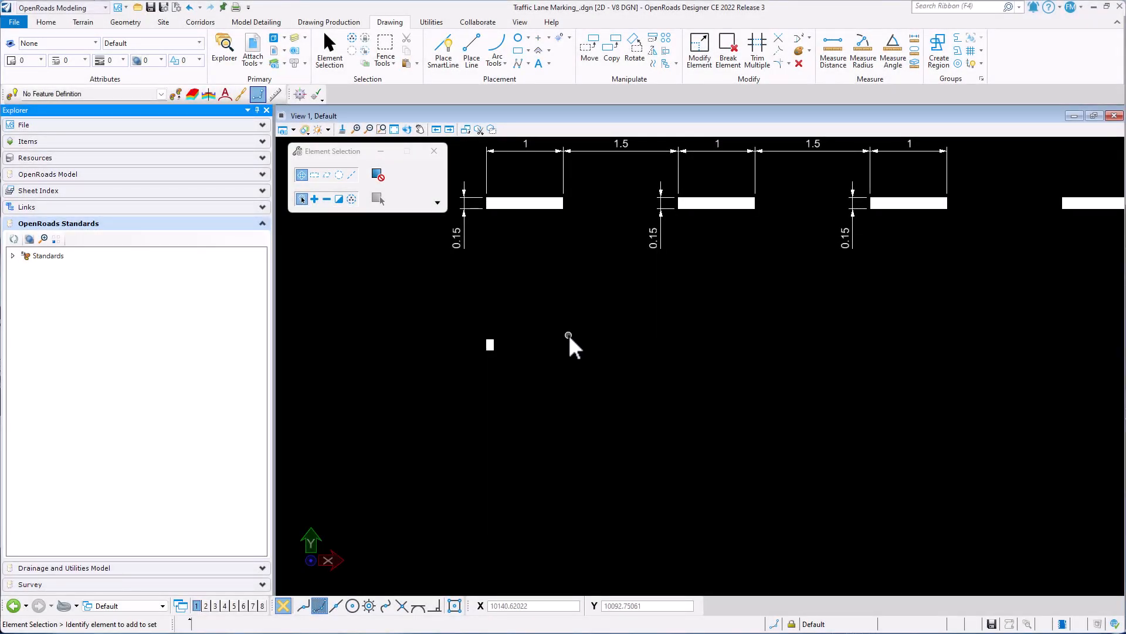
{"action": "key", "text": "ctrl+s"}
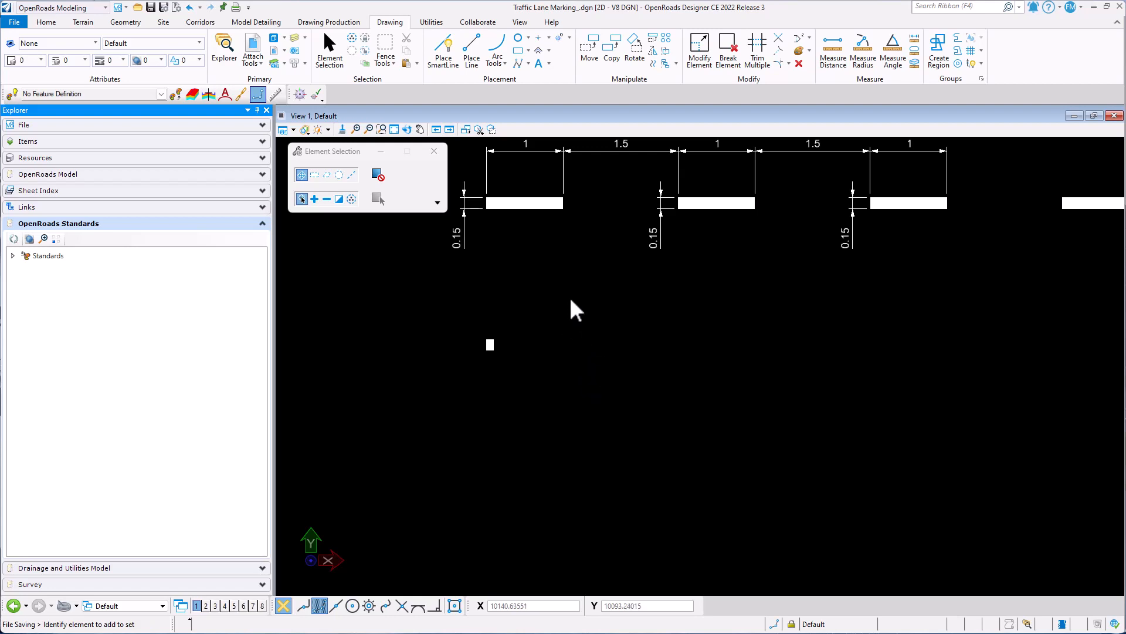
- Draw a horizontal SmartLine below the dimensioned strokes, using Traffic Lane Marking_Type-A as the active line style
{"action": "middle_click_drag", "start_coordinate": [569, 295], "coordinate": [562, 347]}
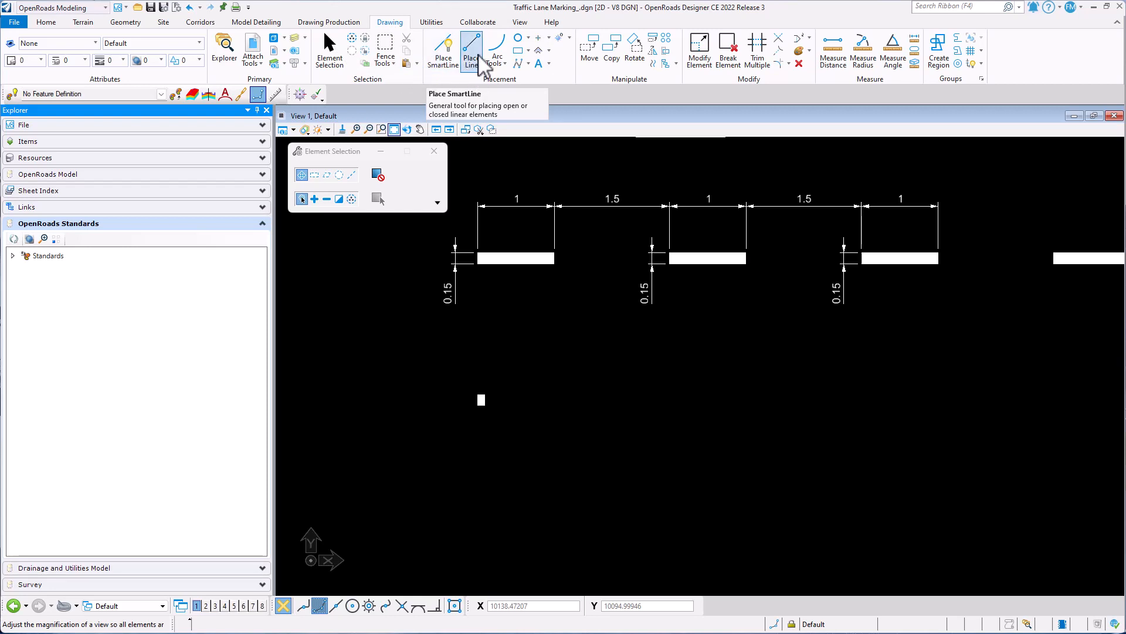
{"action": "left_click", "coordinate": [445, 59]}
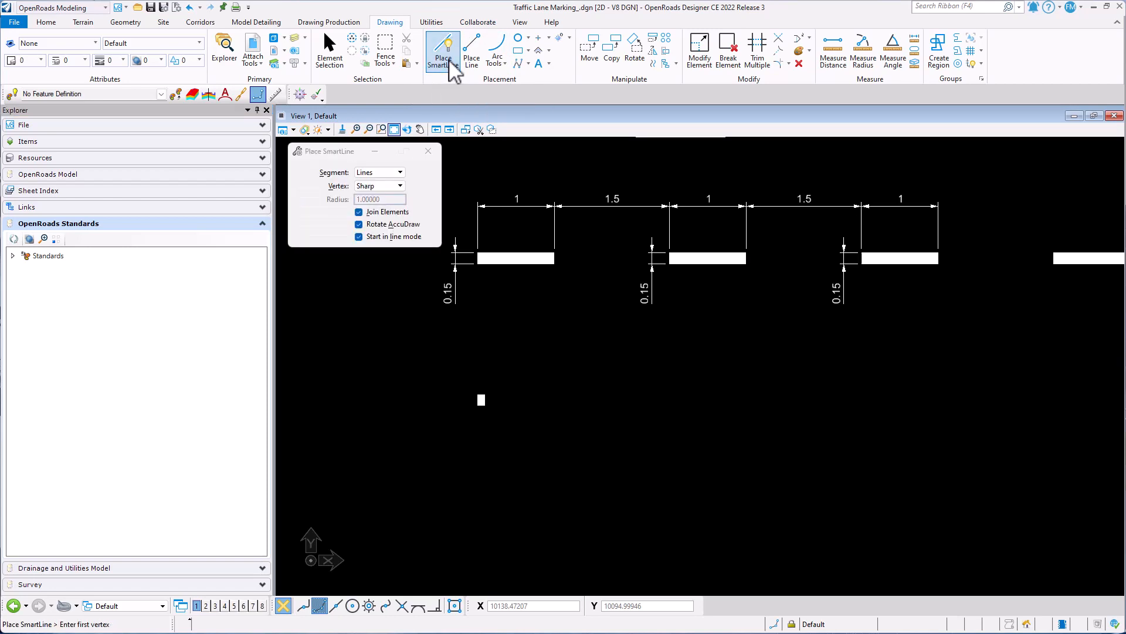
{"action": "left_click", "coordinate": [77, 61]}
{"action": "left_click_drag", "start_coordinate": [146, 104], "coordinate": [146, 257]}
{"action": "left_click", "coordinate": [91, 198]}
{"action": "left_click", "coordinate": [458, 358]}
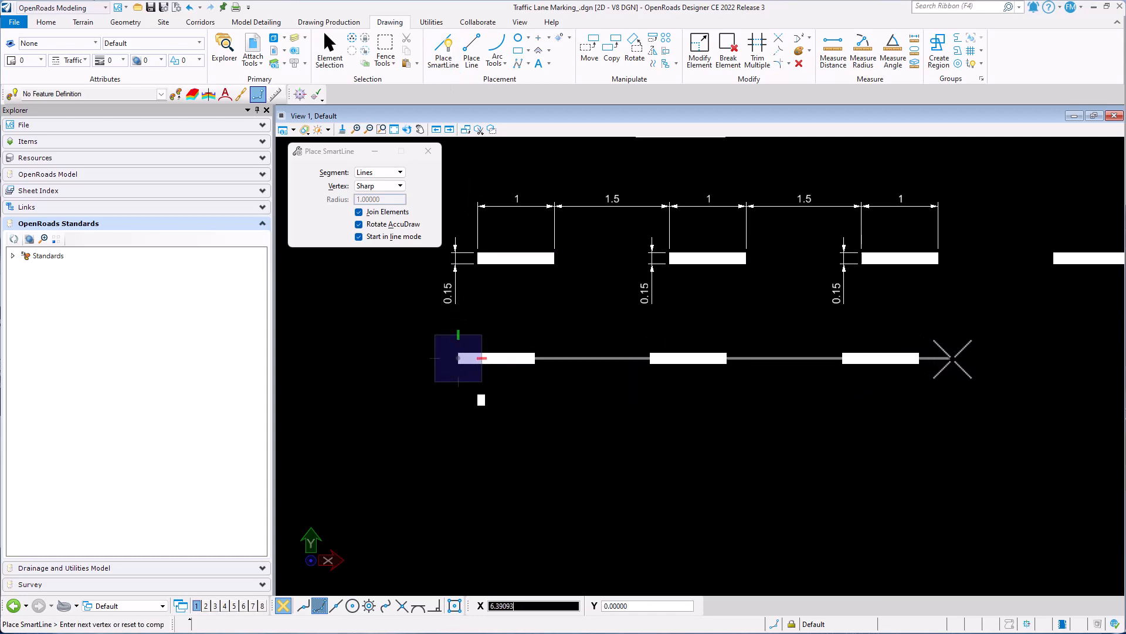
{"action": "left_click", "coordinate": [979, 358]}
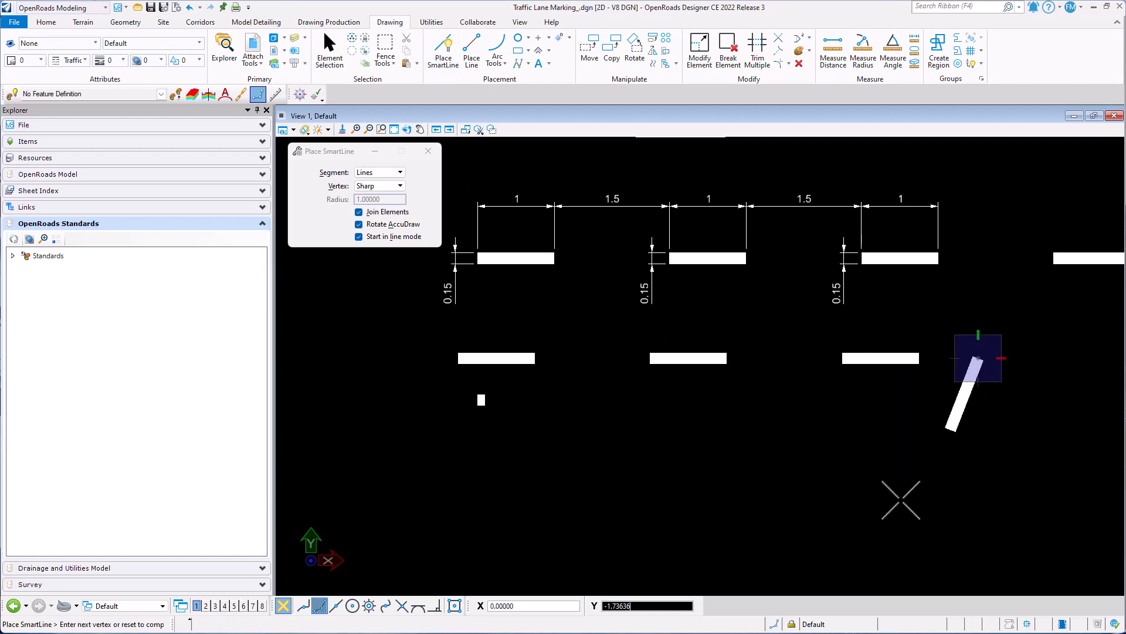
{"action": "right_click", "coordinate": [900, 501]}
- Place an arc below the line with the Start, End, Mid method, curving down from the small rectangle's area
{"action": "left_click", "coordinate": [506, 65]}
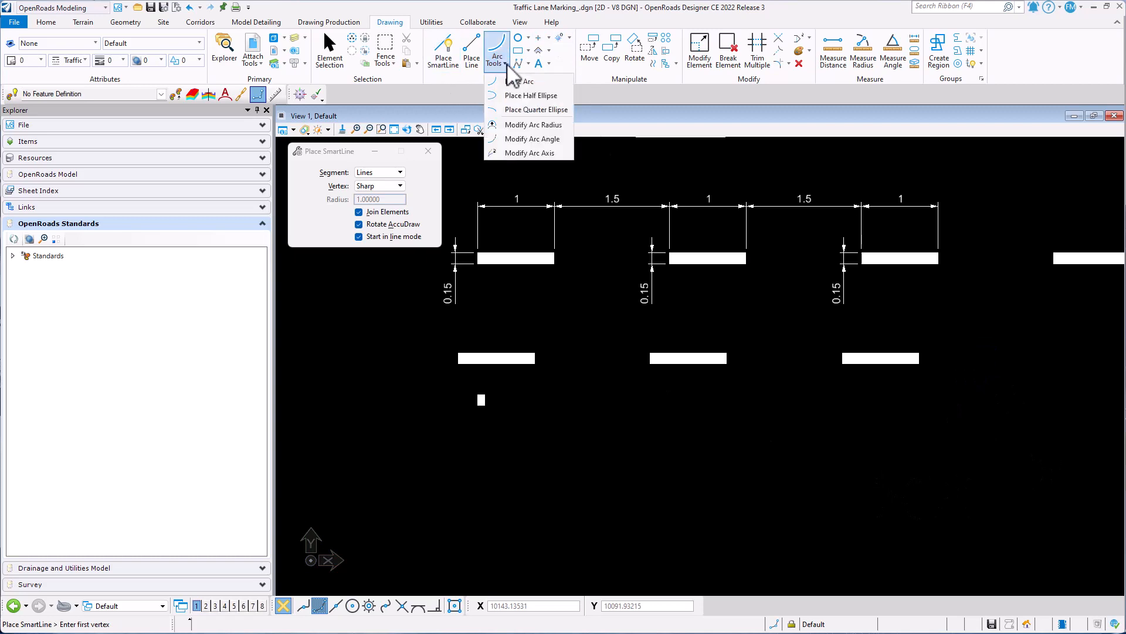
{"action": "left_click", "coordinate": [517, 81]}
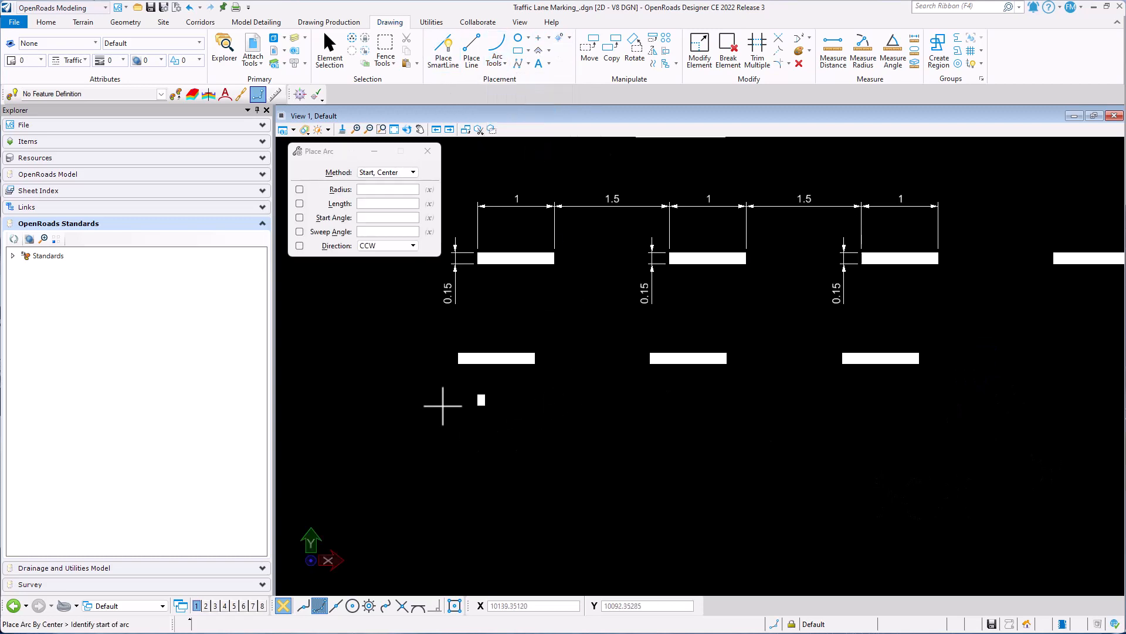
{"action": "left_click", "coordinate": [387, 173]}
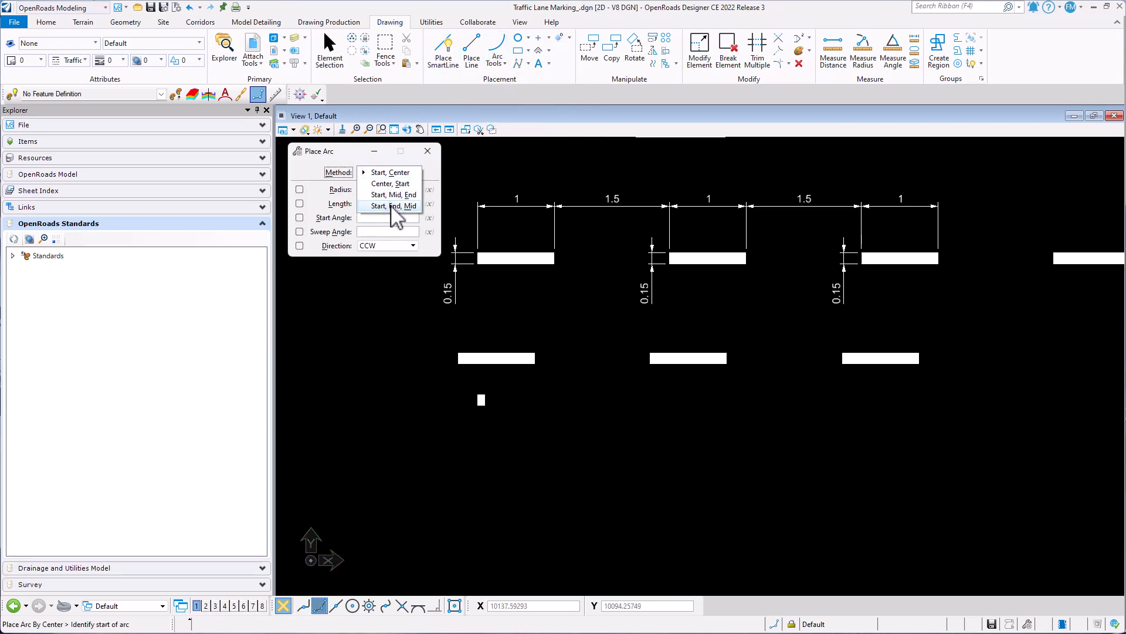
{"action": "left_click", "coordinate": [393, 206]}
{"action": "scroll", "coordinate": [516, 215], "scroll_direction": "down", "scroll_amount": 2}
{"action": "left_click", "coordinate": [506, 391]}
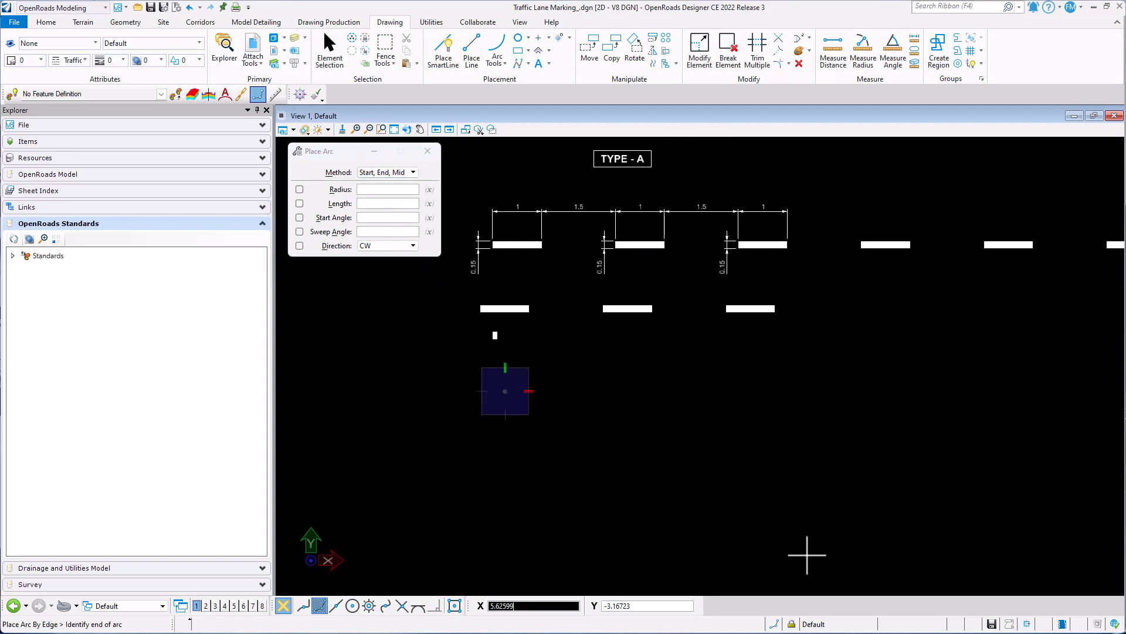
{"action": "left_click", "coordinate": [807, 554]}
{"action": "left_click", "coordinate": [712, 407]}
{"action": "scroll", "coordinate": [831, 280], "scroll_direction": "down", "scroll_amount": 2}
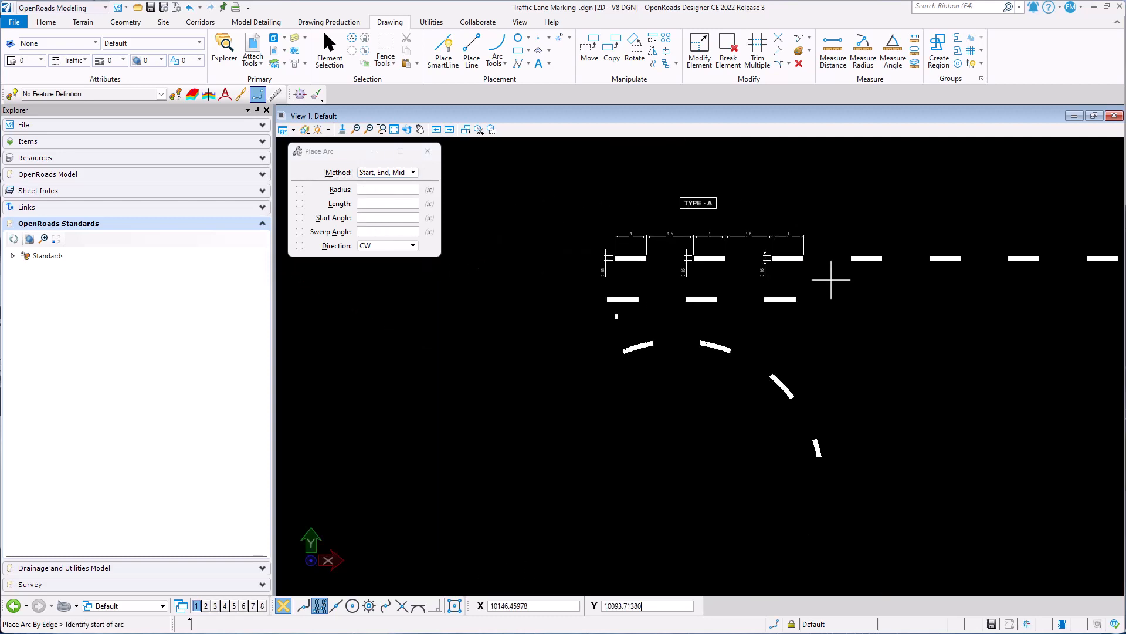
{"action": "scroll", "coordinate": [827, 391], "scroll_direction": "up", "scroll_amount": 2}
{"action": "key", "text": "Escape"}
- Delete the straight line and the arc drawn in the Type-A style, and save the drawing
{"action": "left_click_drag", "start_coordinate": [712, 415], "coordinate": [576, 241]}
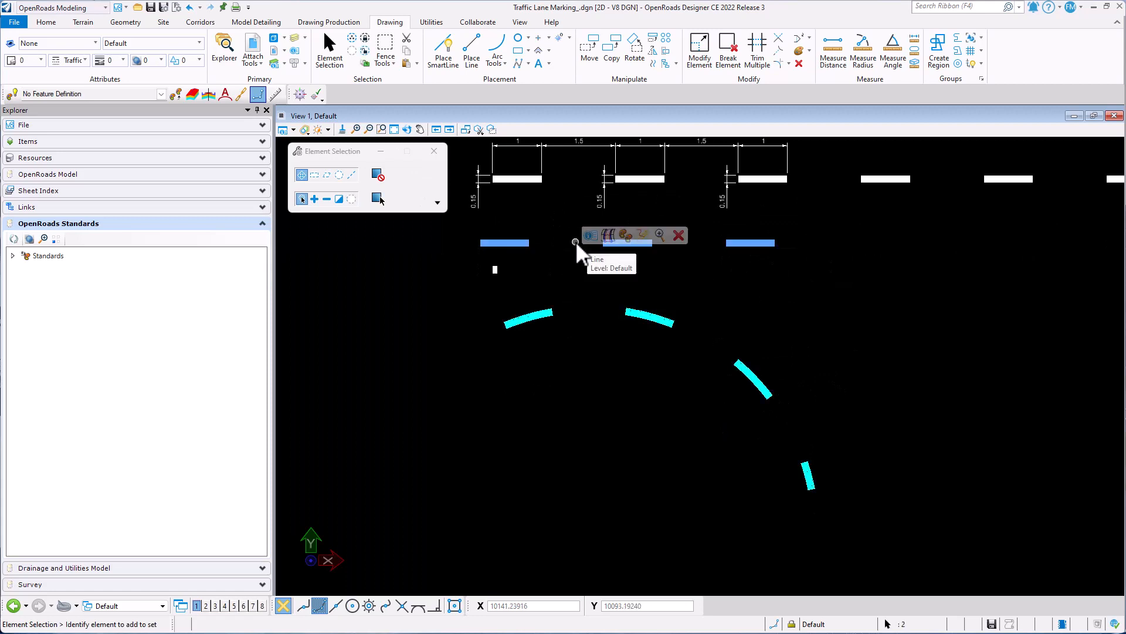
{"action": "key", "text": "Delete"}
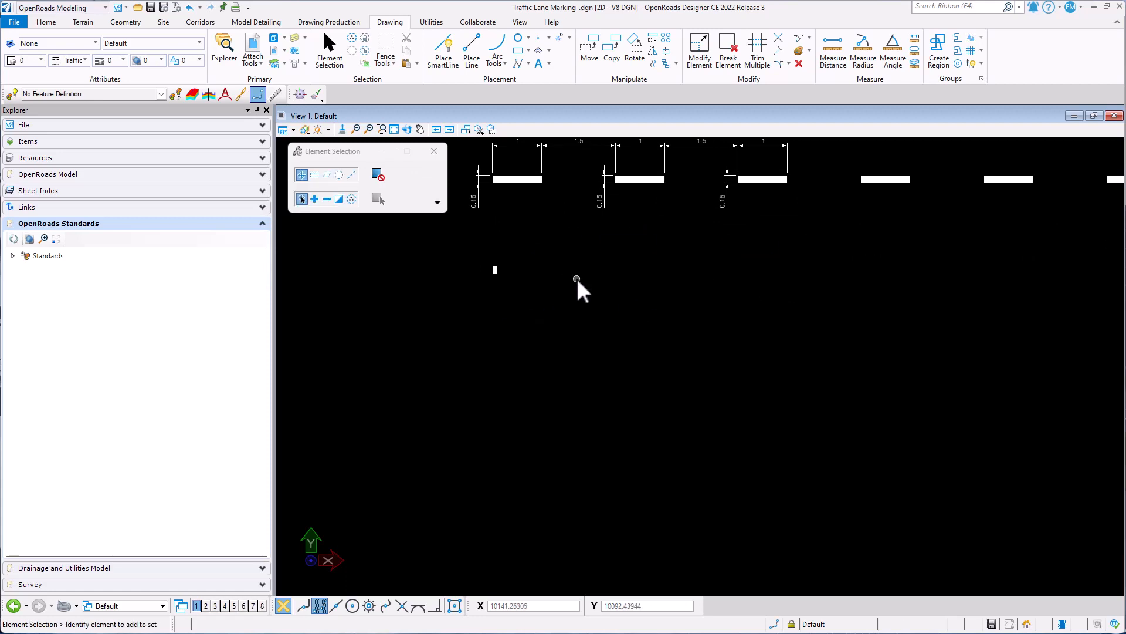
{"action": "middle_click_drag", "start_coordinate": [576, 278], "coordinate": [570, 391]}
{"action": "scroll", "coordinate": [448, 293], "scroll_direction": "up", "scroll_amount": 2}
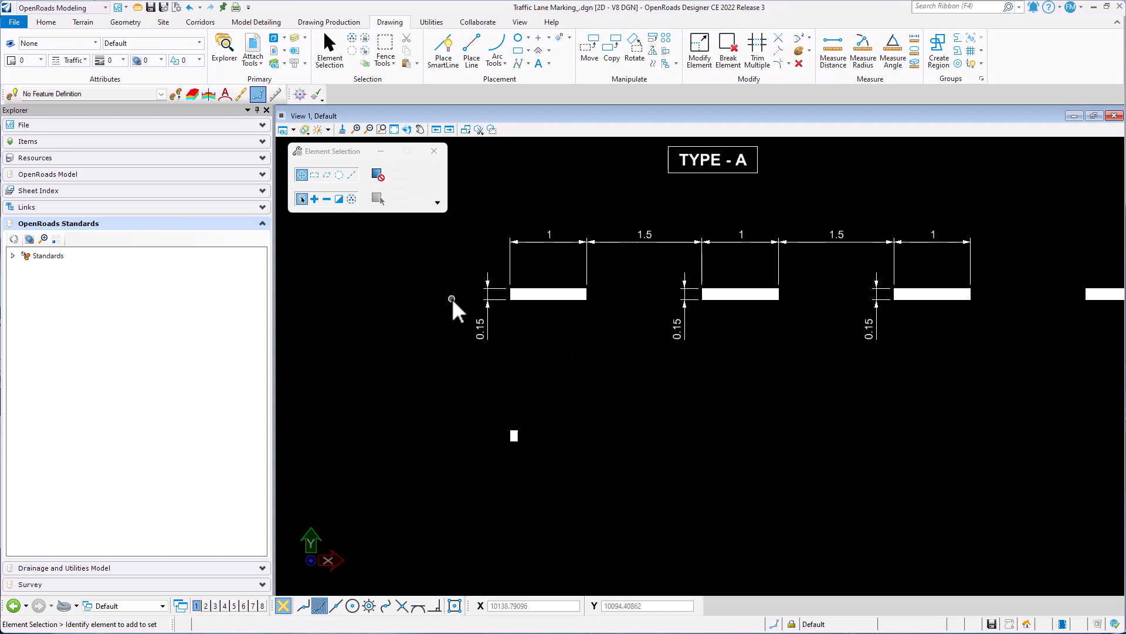
{"action": "key", "text": "ctrl+s"}
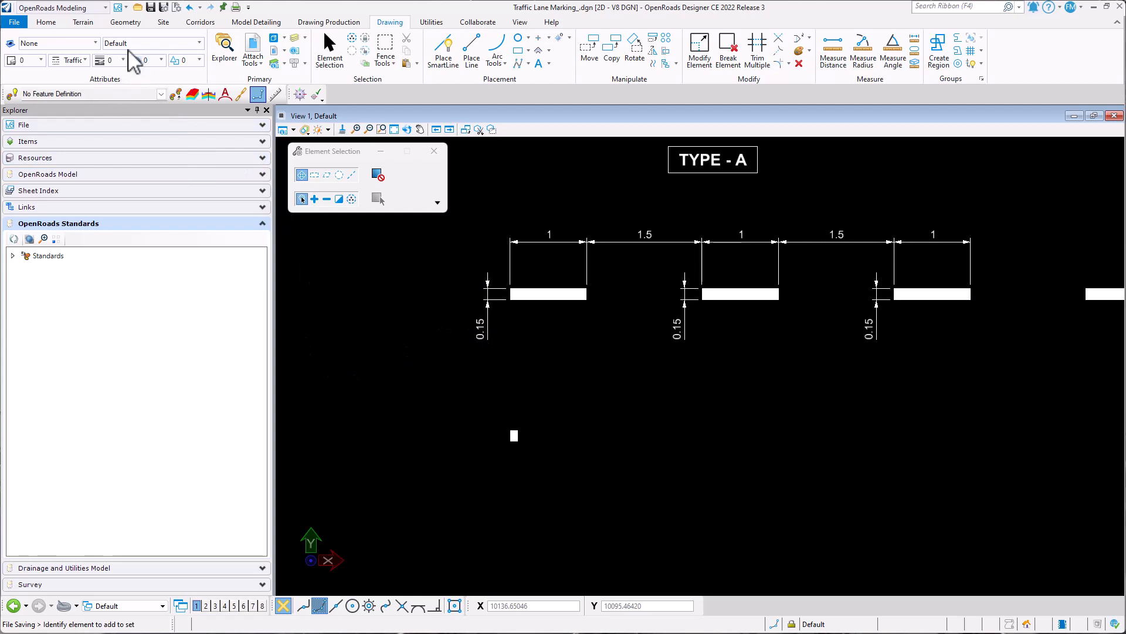
- Create an element template group named Traffic Lane Markings under the Traffic Lane Marking_.dgn file
{"action": "left_click", "coordinate": [80, 44]}
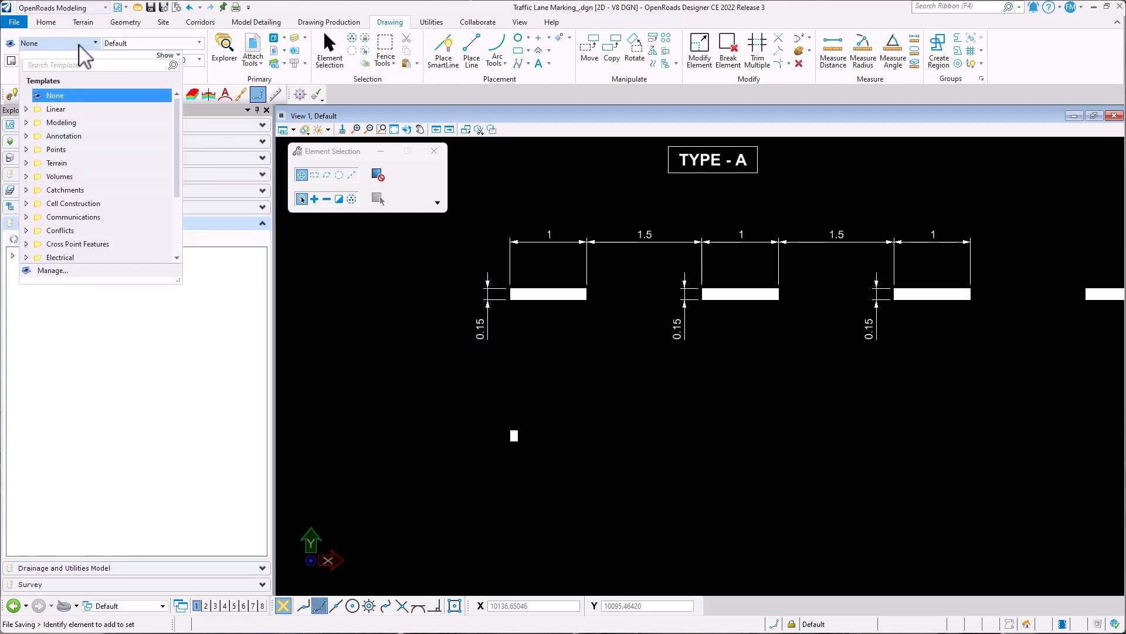
{"action": "left_click", "coordinate": [66, 271]}
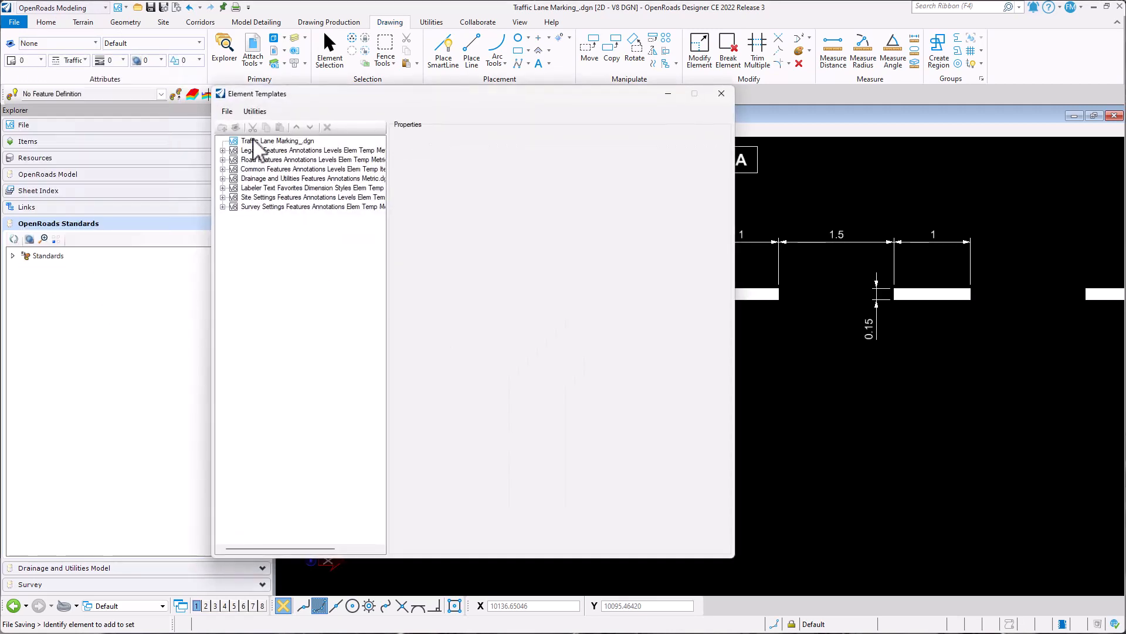
{"action": "left_click", "coordinate": [256, 143]}
{"action": "right_click", "coordinate": [257, 139]}
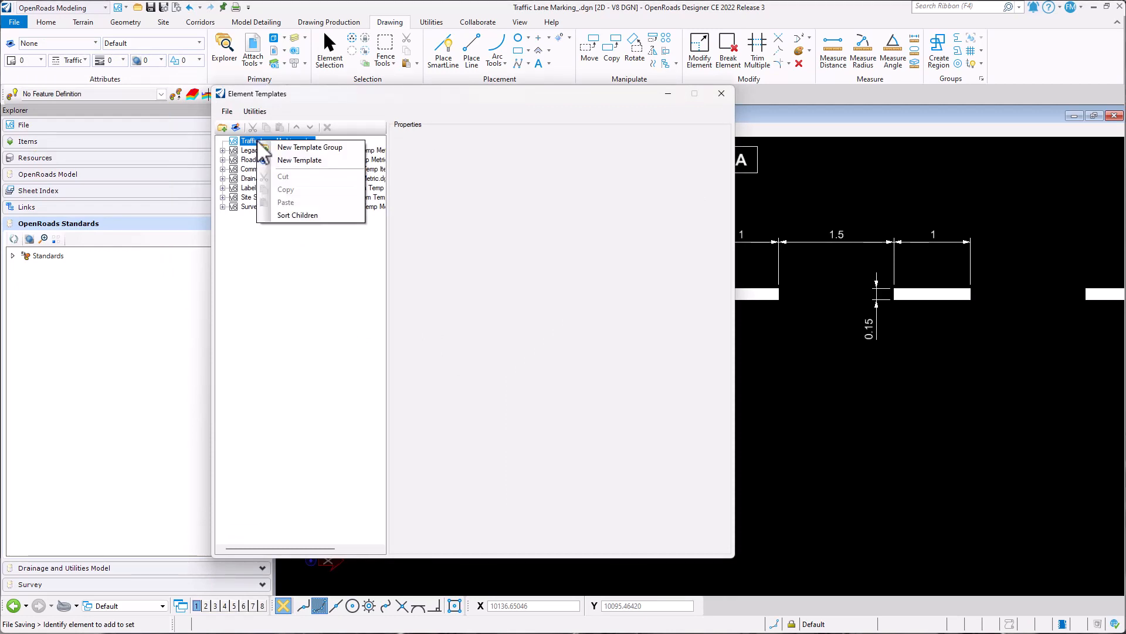
{"action": "left_click", "coordinate": [296, 148]}
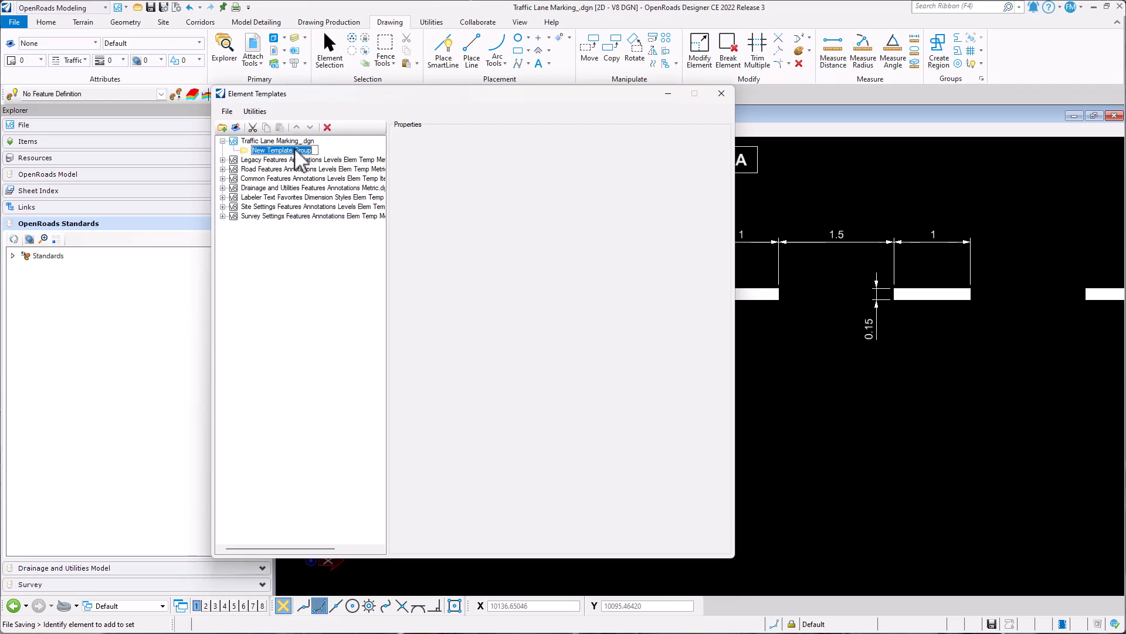
{"action": "type", "text": "Traffic Lane Markings"}
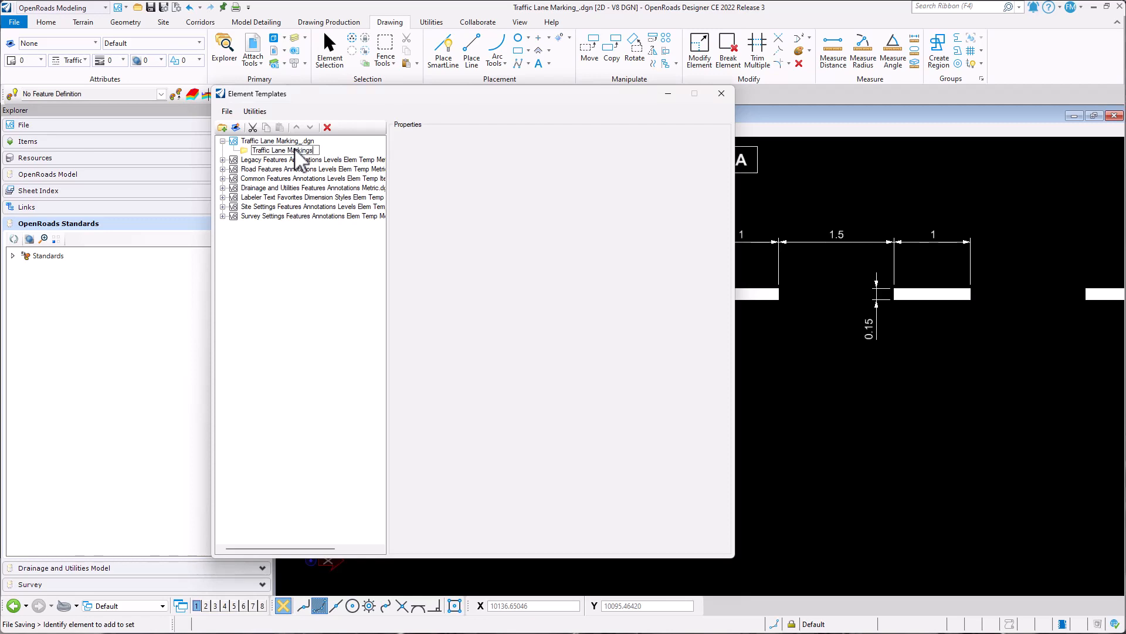
{"action": "key", "text": "Return"}
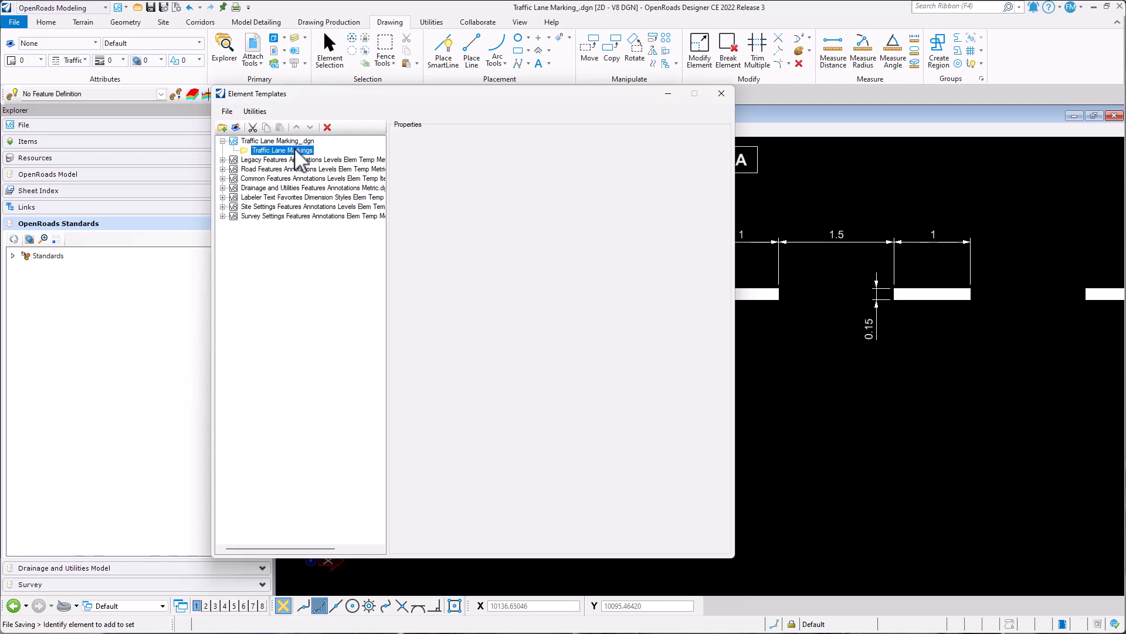
- Add a new element template named Type-A to the Traffic Lane Markings group
{"action": "right_click", "coordinate": [254, 151]}
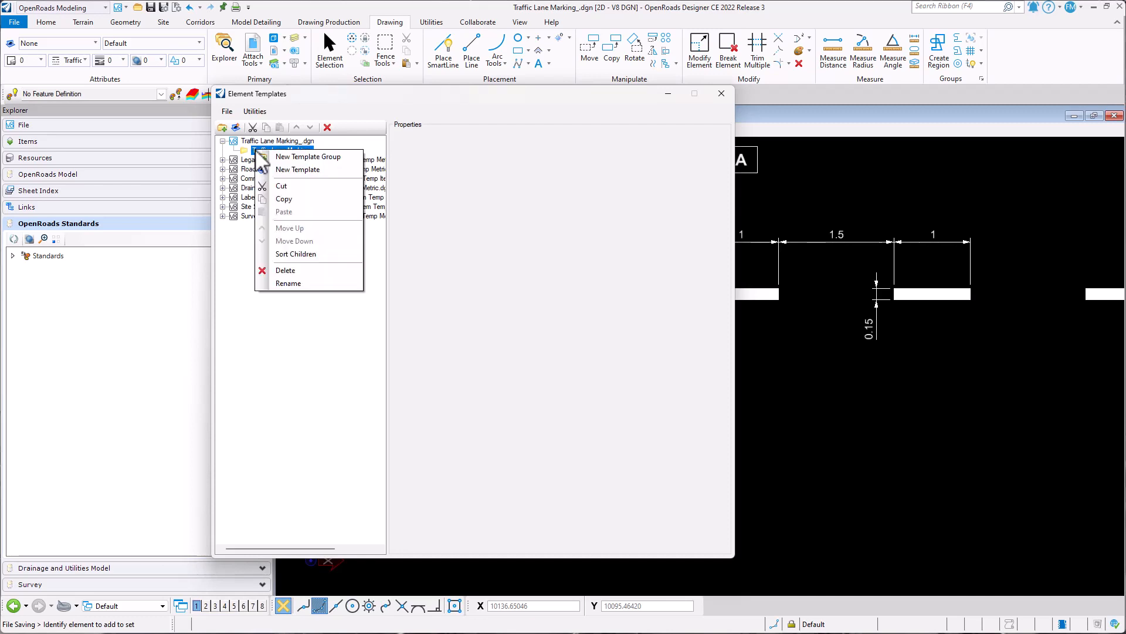
{"action": "left_click", "coordinate": [302, 170]}
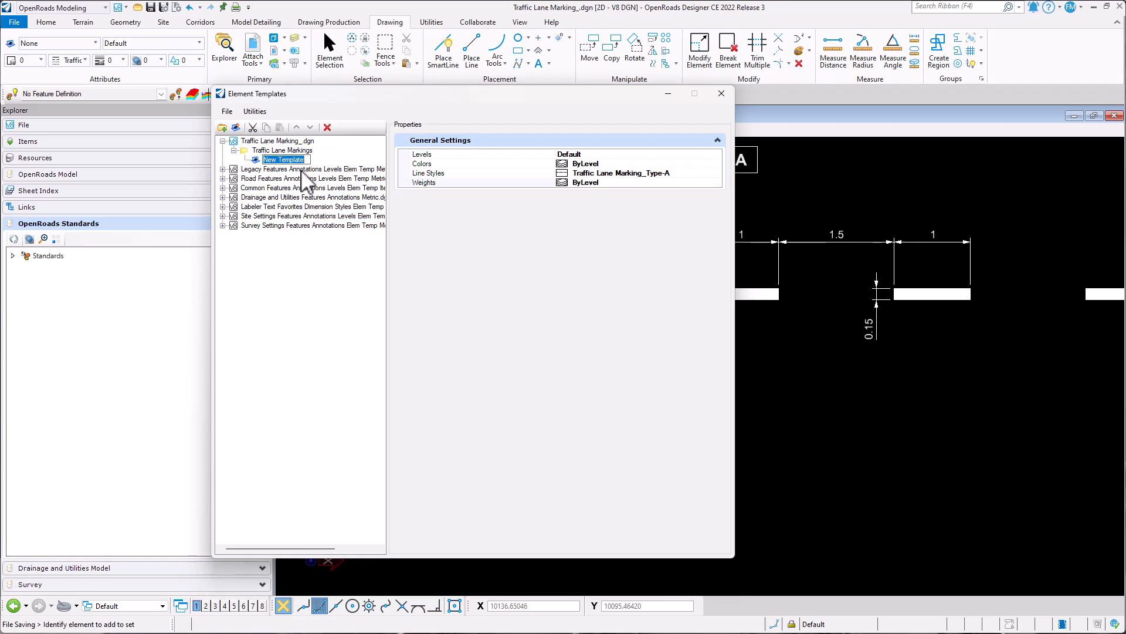
{"action": "type", "text": "Type-A"}
{"action": "key", "text": "Return"}
- Set the Type-A template's level to Road_Lane and its color to 0
{"action": "left_click", "coordinate": [716, 156]}
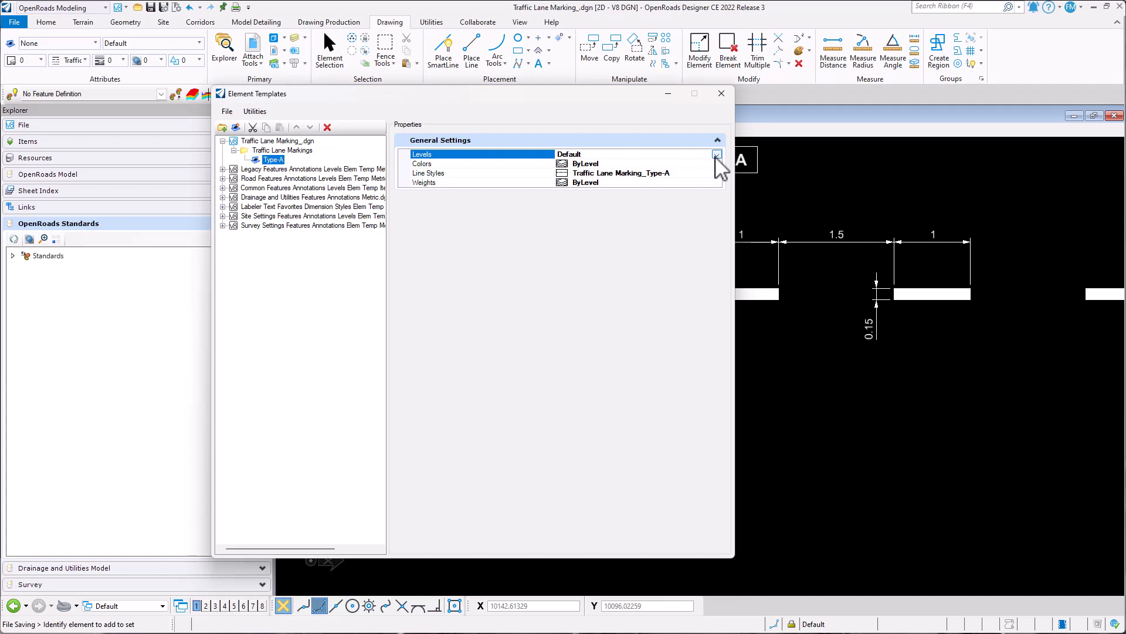
{"action": "left_click", "coordinate": [716, 155]}
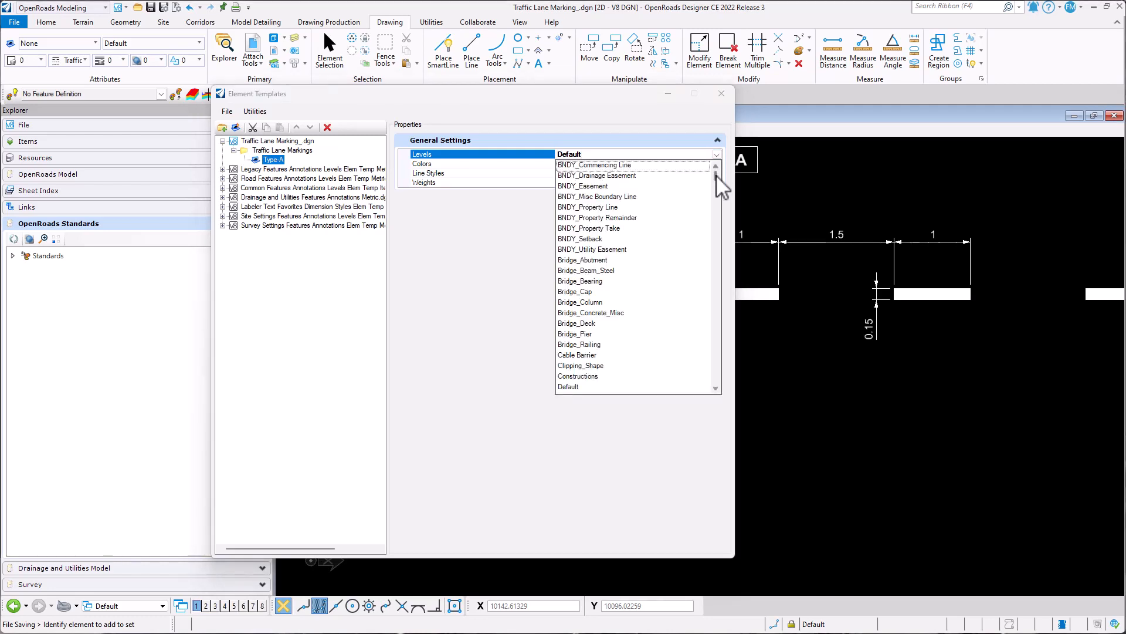
{"action": "left_click_drag", "start_coordinate": [717, 176], "coordinate": [715, 289]}
{"action": "scroll", "coordinate": [621, 232], "scroll_direction": "up", "scroll_amount": 4}
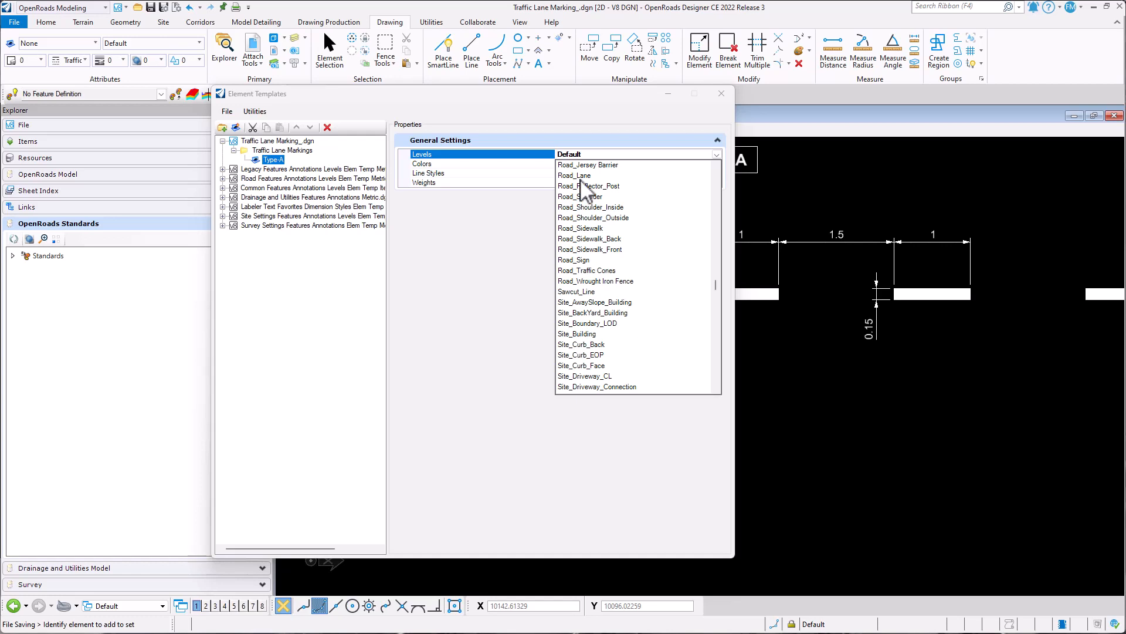
{"action": "left_click", "coordinate": [581, 175]}
{"action": "left_click", "coordinate": [712, 165]}
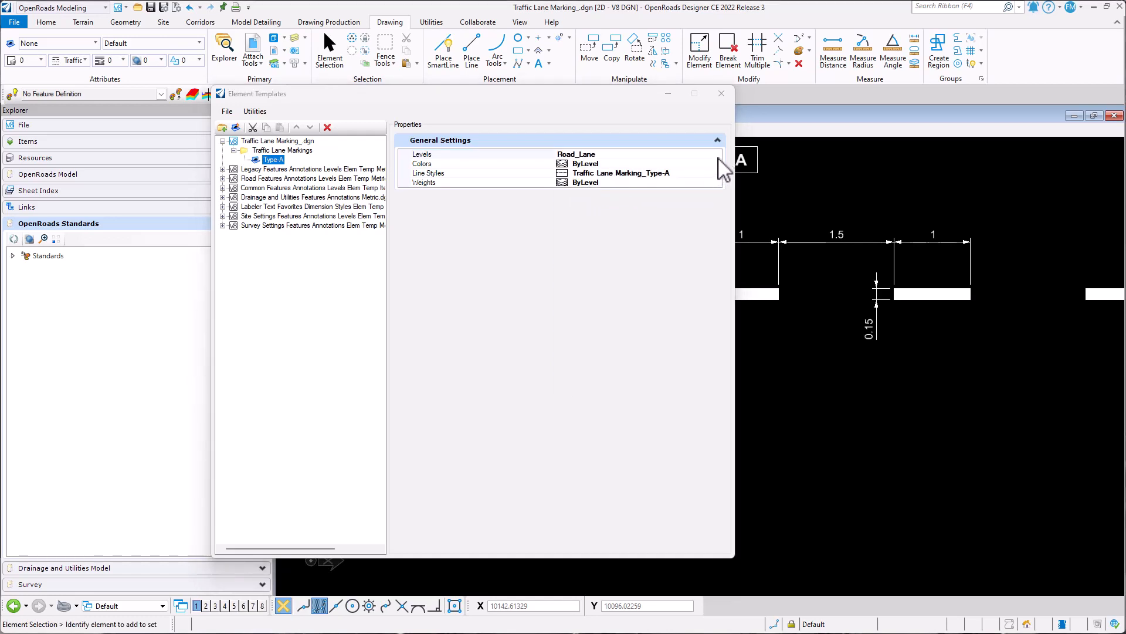
{"action": "left_click", "coordinate": [717, 165]}
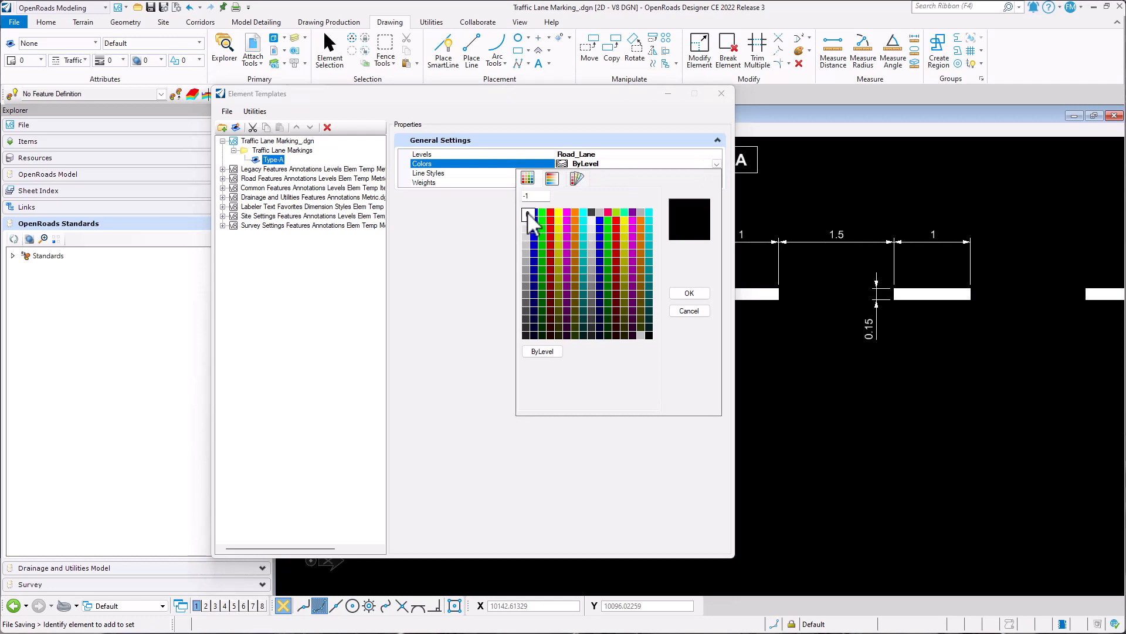
{"action": "left_click", "coordinate": [528, 213]}
- Set the Type-A template's line style to Traffic Lane Marking_Type-A and its weight to 0
{"action": "left_click", "coordinate": [713, 173]}
{"action": "left_click", "coordinate": [717, 173]}
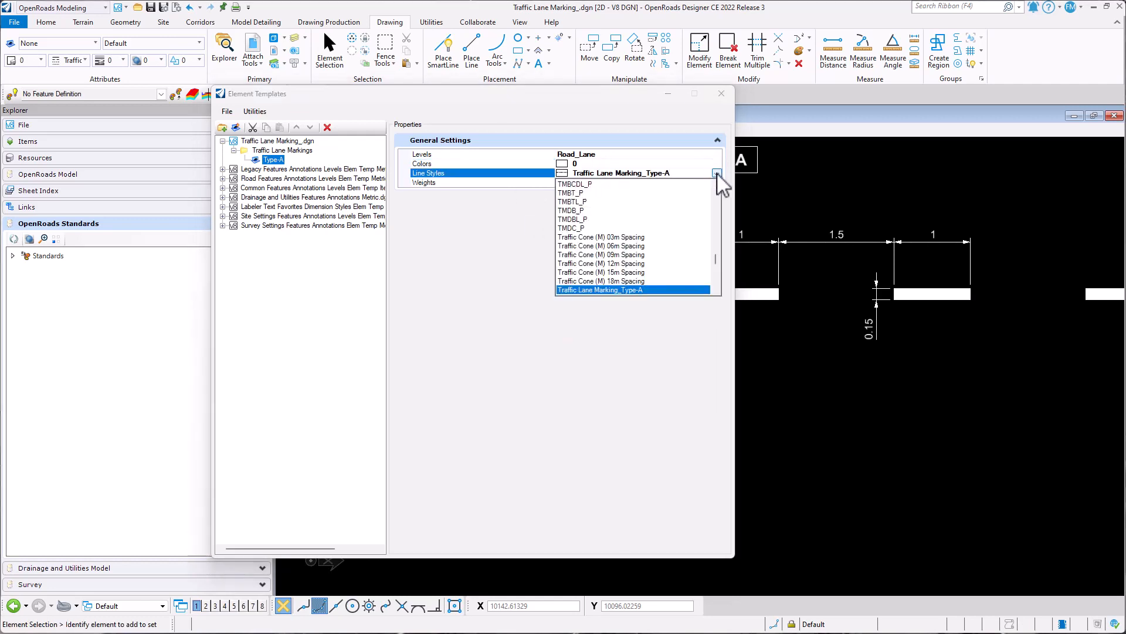
{"action": "scroll", "coordinate": [642, 252], "scroll_direction": "down", "scroll_amount": 1}
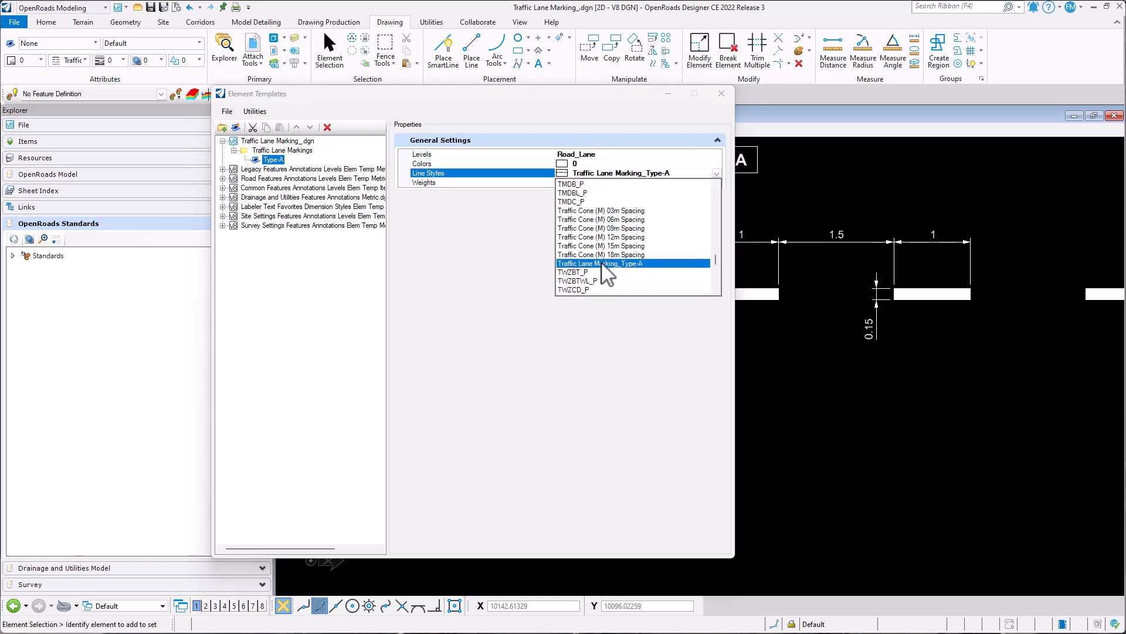
{"action": "left_click", "coordinate": [600, 265]}
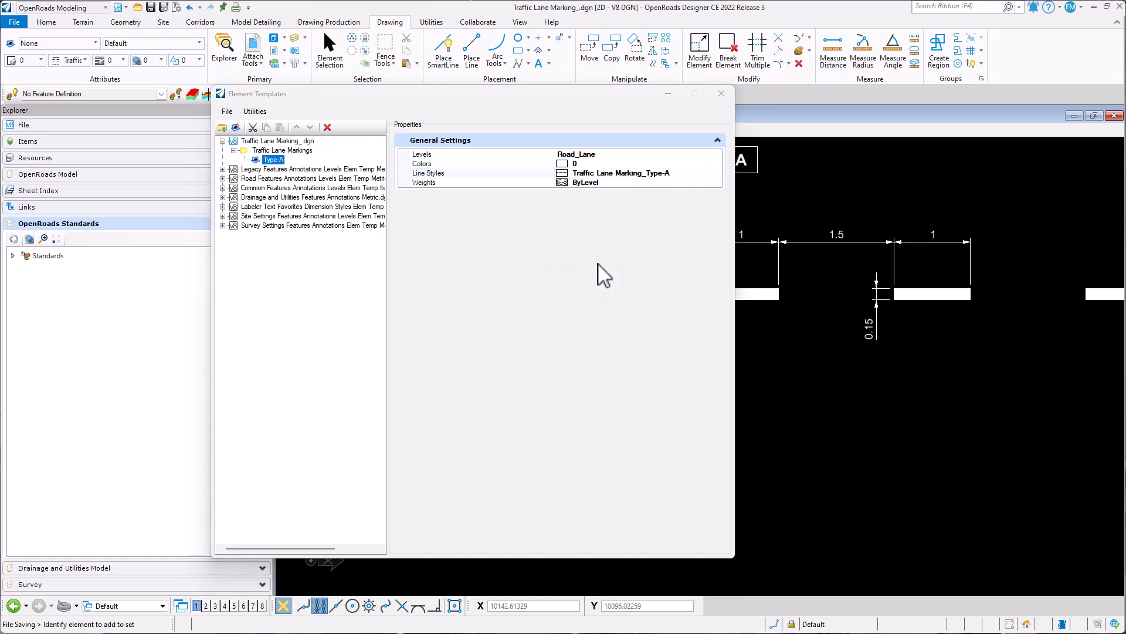
{"action": "left_click", "coordinate": [718, 183]}
{"action": "left_click", "coordinate": [718, 182]}
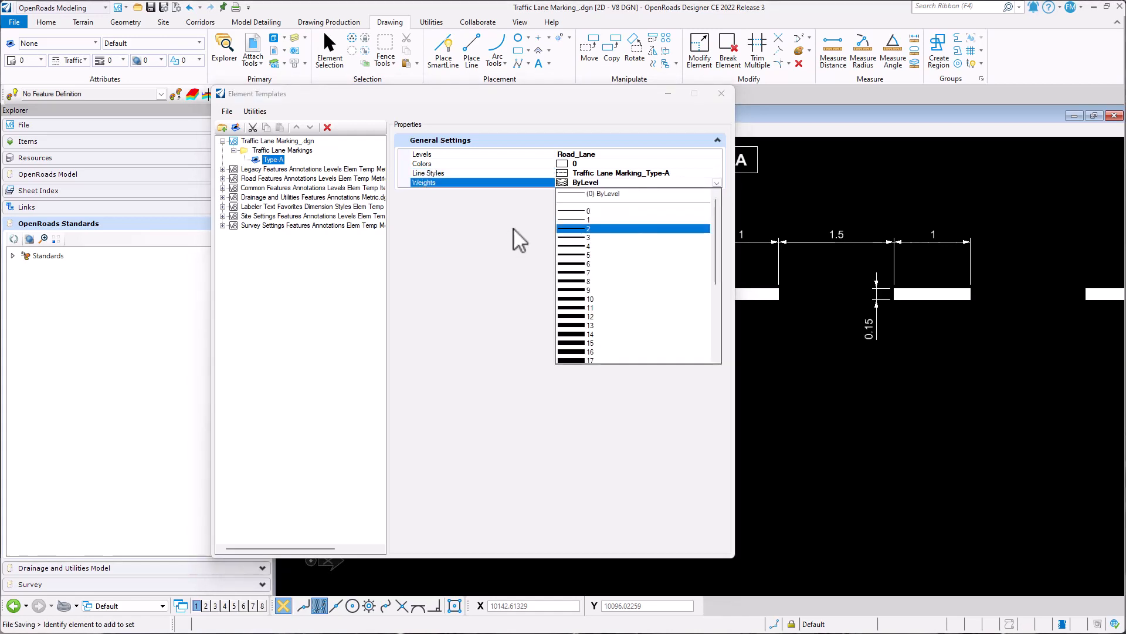
{"action": "left_click", "coordinate": [581, 218]}
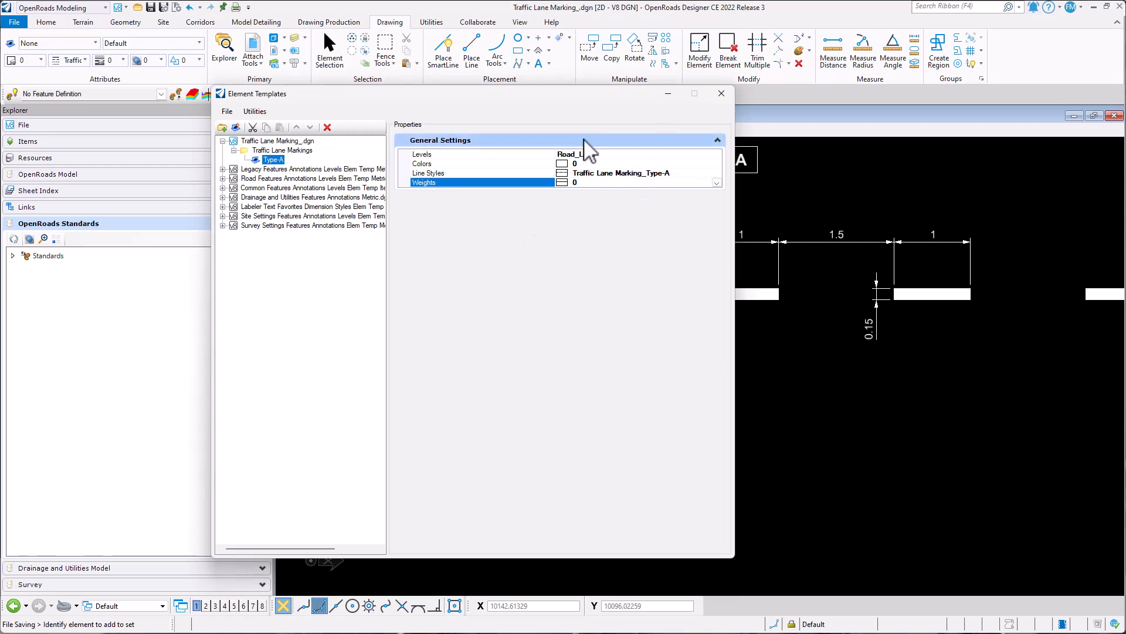
{"action": "left_click_drag", "start_coordinate": [611, 95], "coordinate": [535, 102]}
{"action": "scroll", "coordinate": [928, 332], "scroll_direction": "down", "scroll_amount": 3}
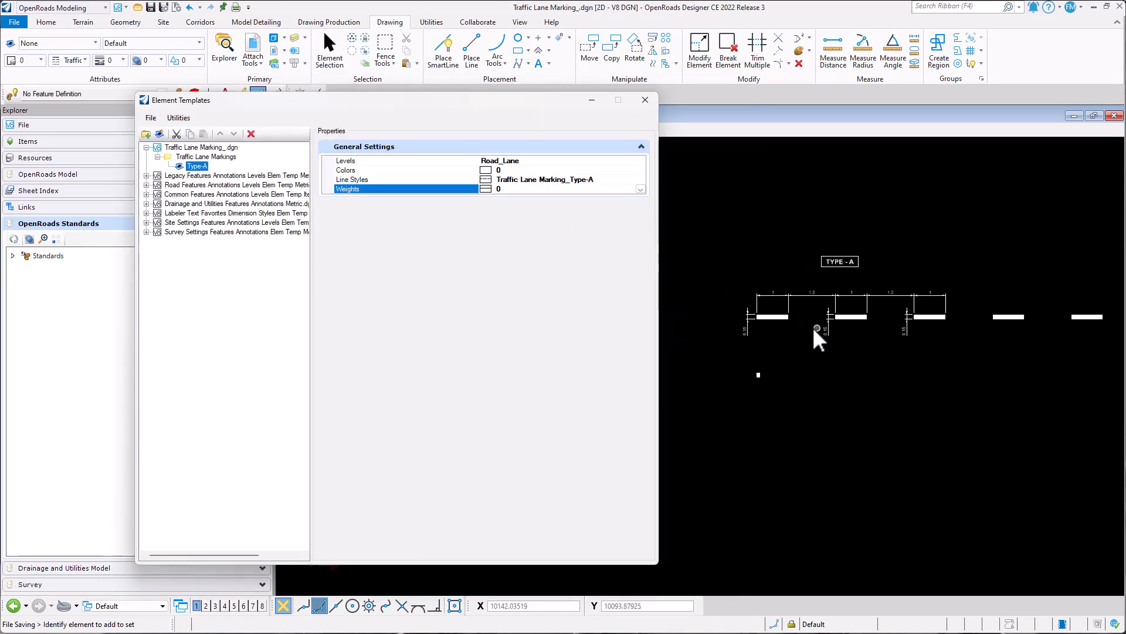
- Close the element template manager and bring the Type-A lane marking sample into the middle of the drawing
{"action": "scroll", "coordinate": [812, 326], "scroll_direction": "up", "scroll_amount": 2}
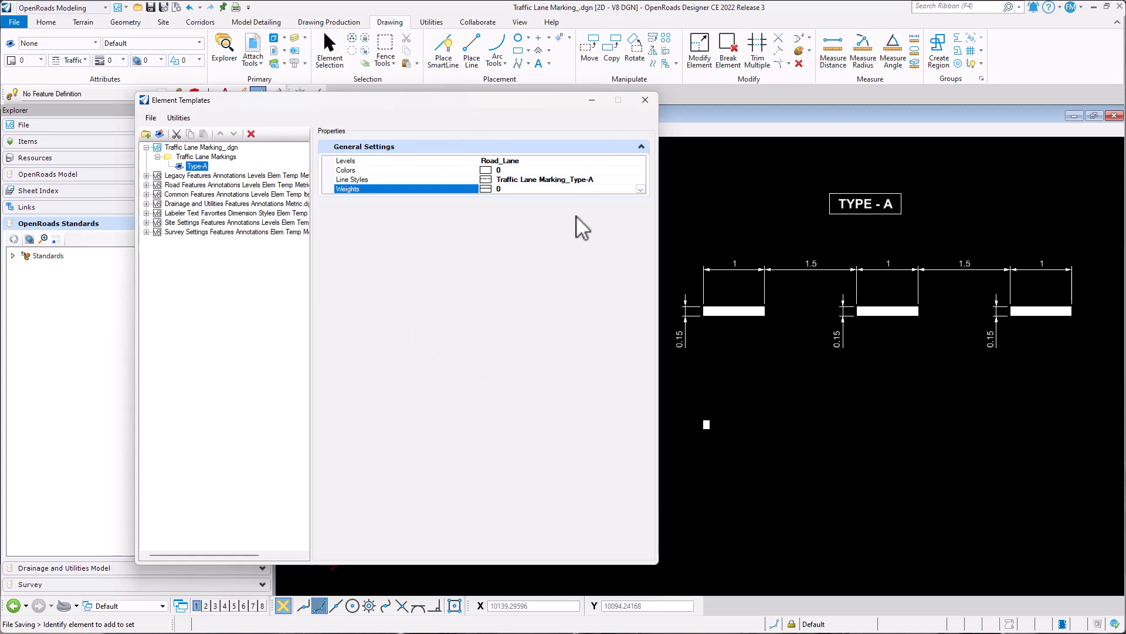
{"action": "left_click", "coordinate": [645, 101]}
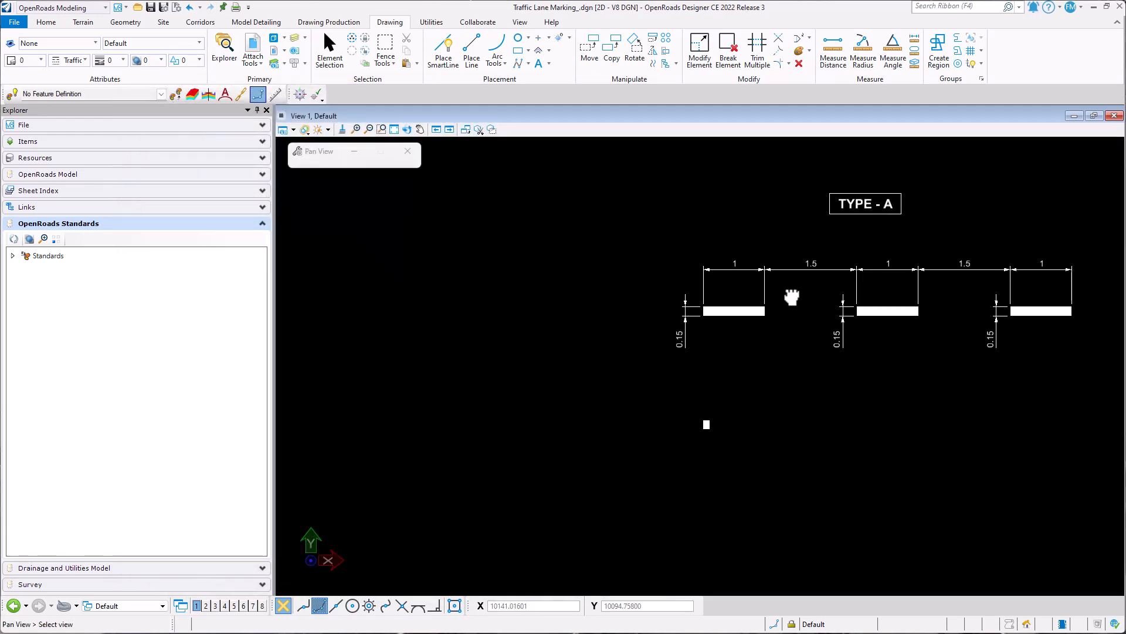
{"action": "left_click_drag", "start_coordinate": [792, 297], "coordinate": [547, 280]}
{"action": "right_click", "coordinate": [548, 282]}
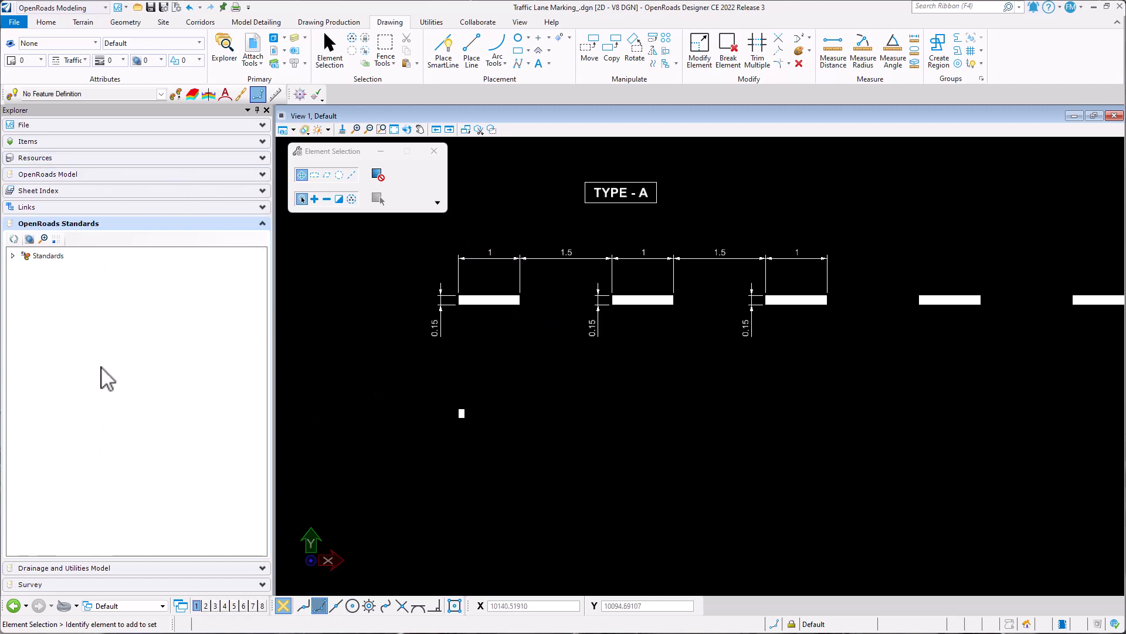
{"action": "left_click", "coordinate": [266, 111]}
{"action": "key", "text": "ctrl"}
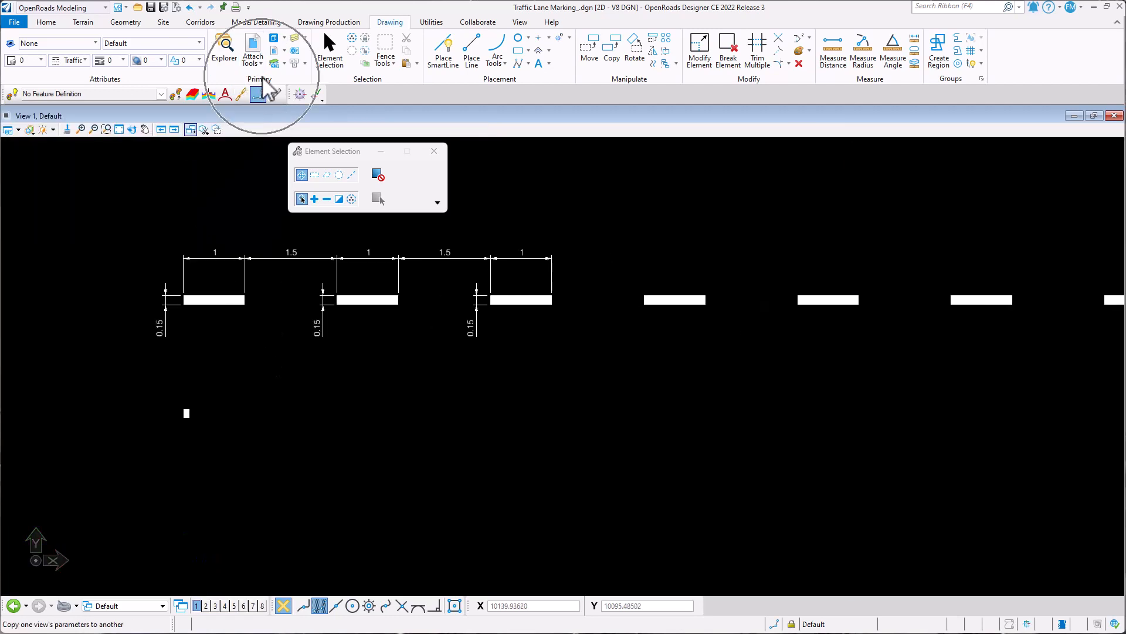
{"action": "key", "text": "ctrl"}
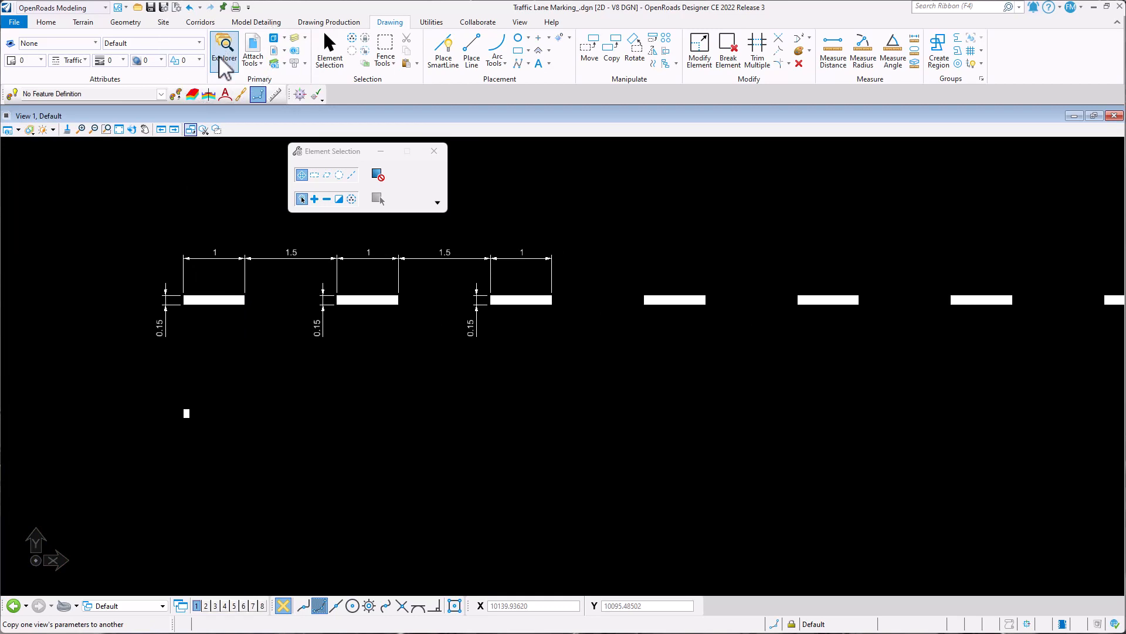
{"action": "left_click", "coordinate": [224, 54]}
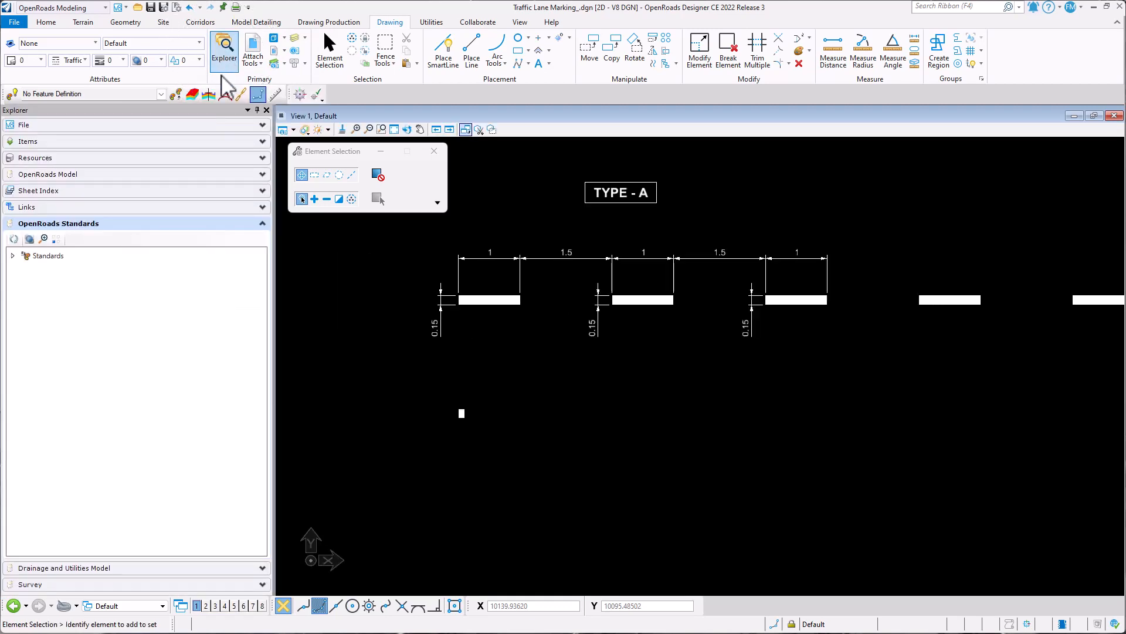
{"action": "left_click", "coordinate": [262, 223]}
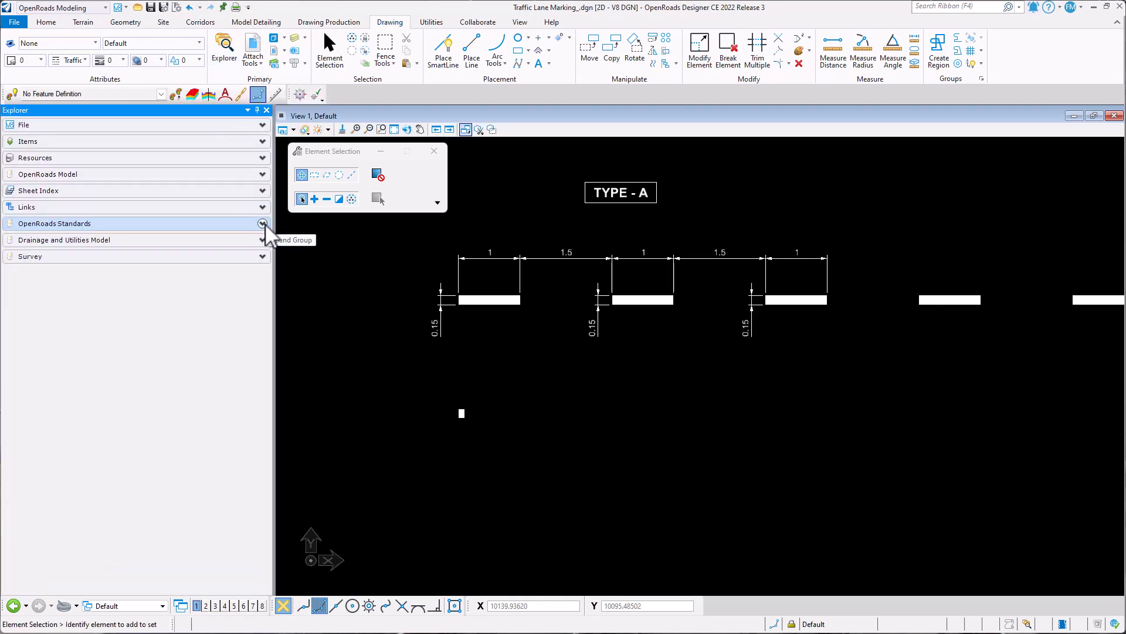
{"action": "left_click", "coordinate": [120, 226]}
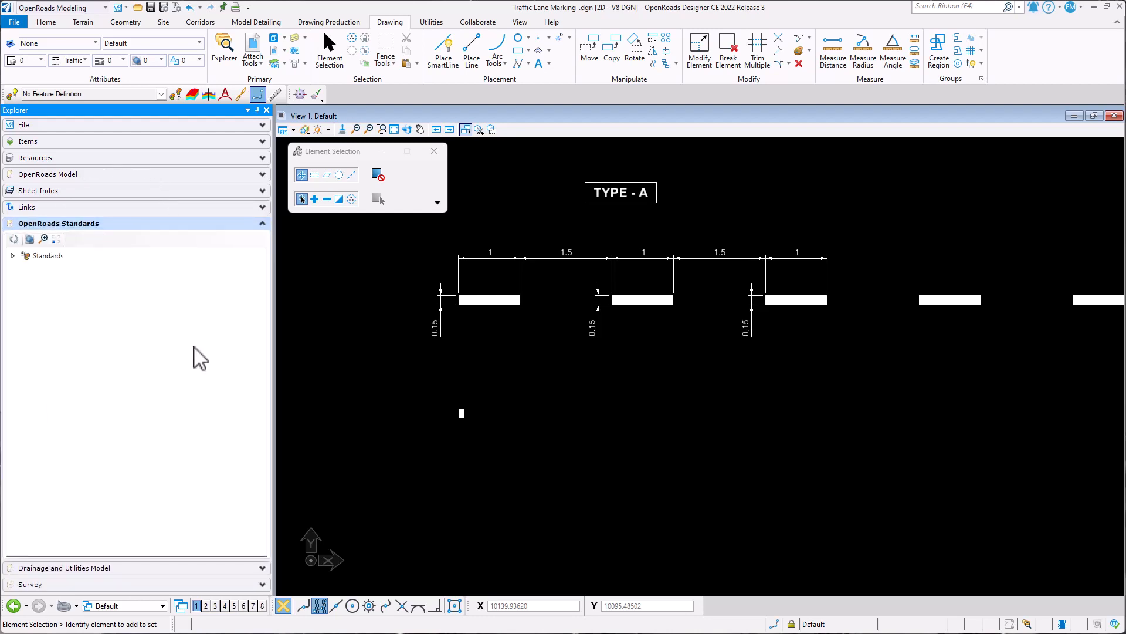
- Add a new category under the Linear feature symbologies of Traffic Lane Marking_.dgn in the OpenRoads Standards
{"action": "left_click", "coordinate": [13, 255]}
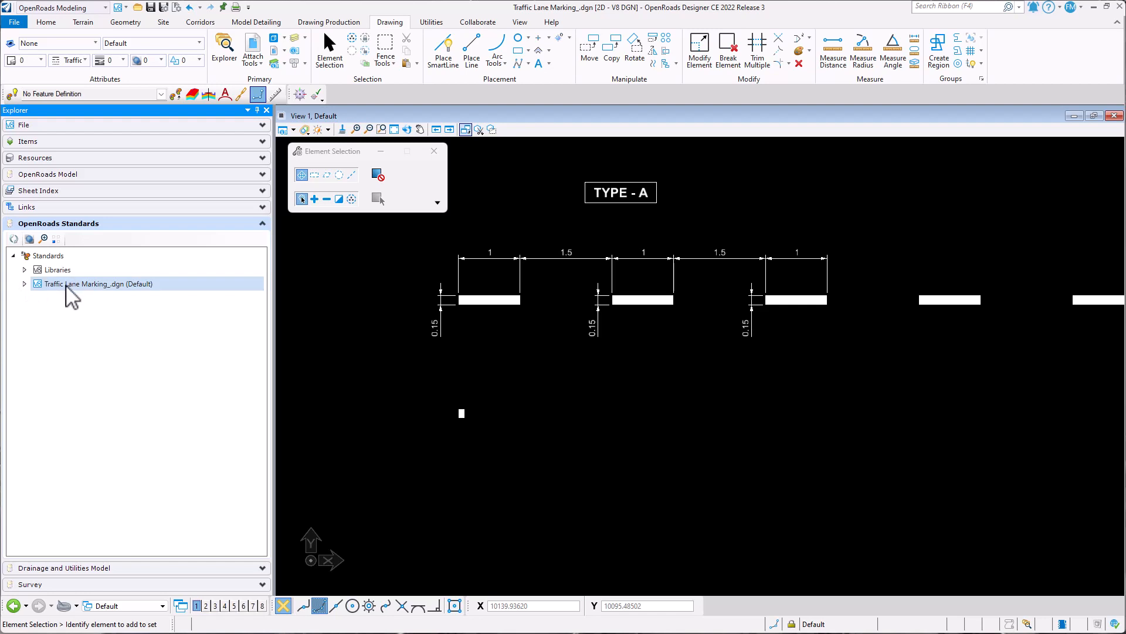
{"action": "left_click", "coordinate": [24, 284]}
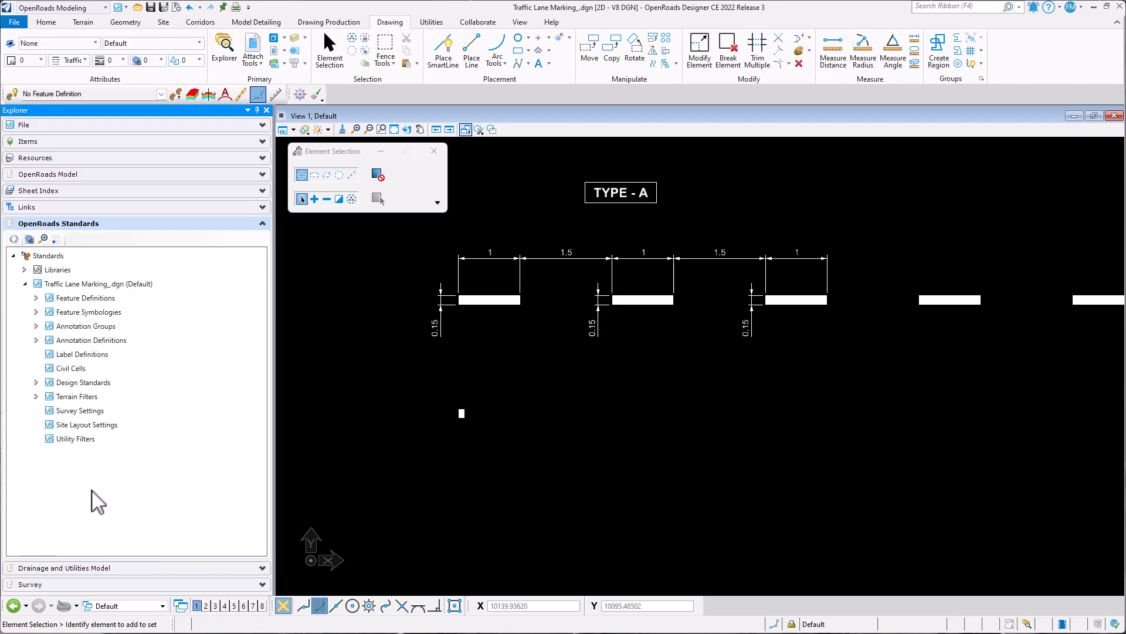
{"action": "left_click", "coordinate": [86, 312]}
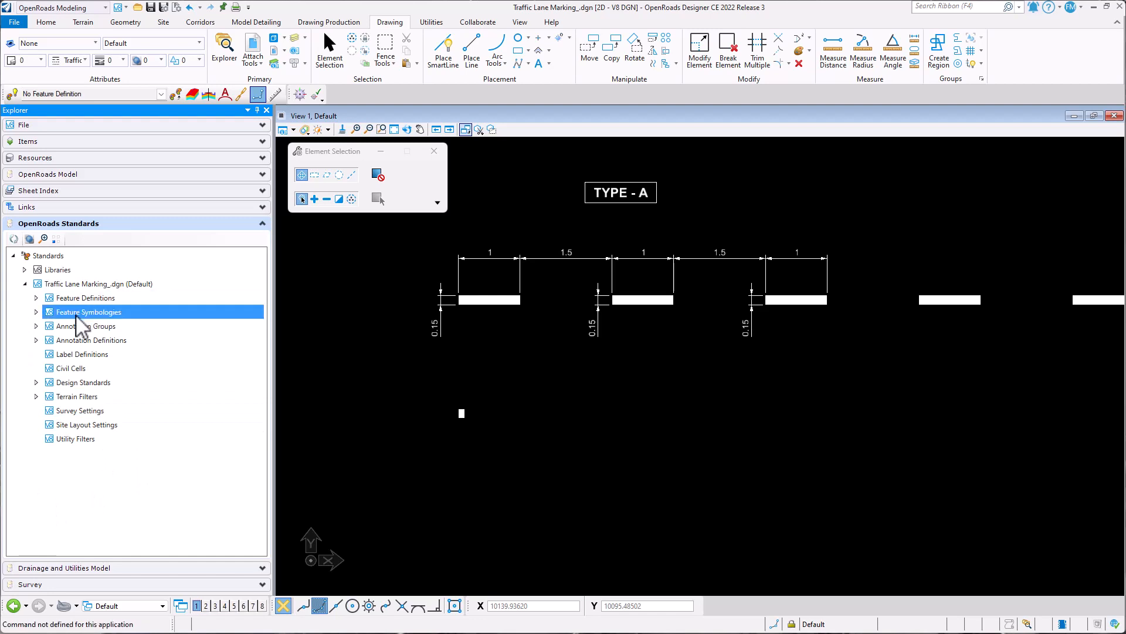
{"action": "left_click", "coordinate": [36, 312]}
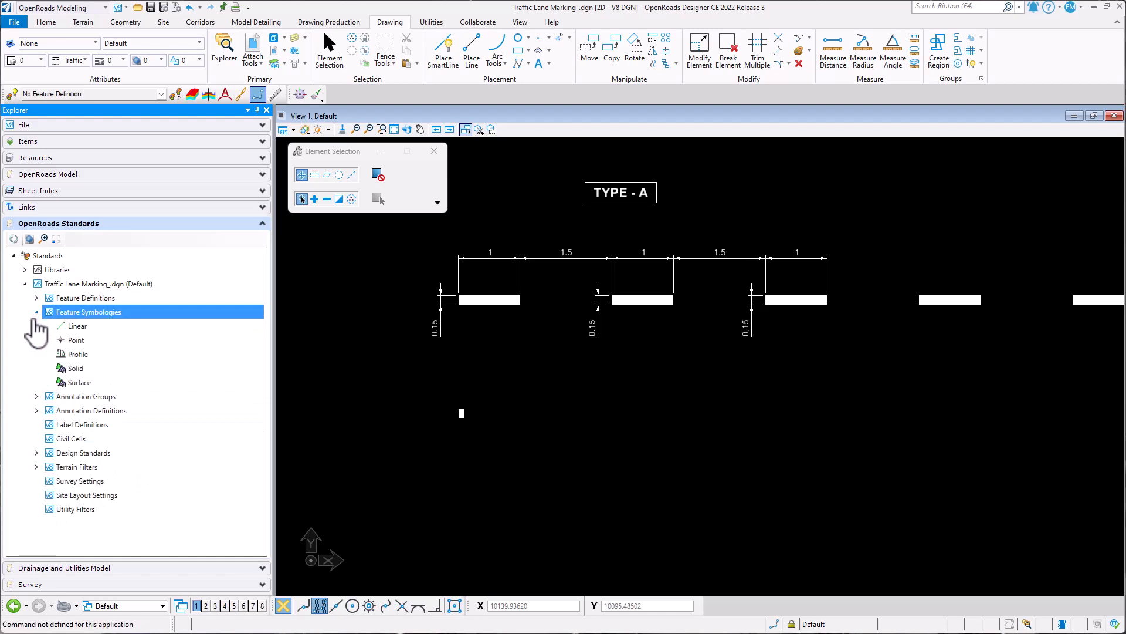
{"action": "right_click", "coordinate": [85, 325]}
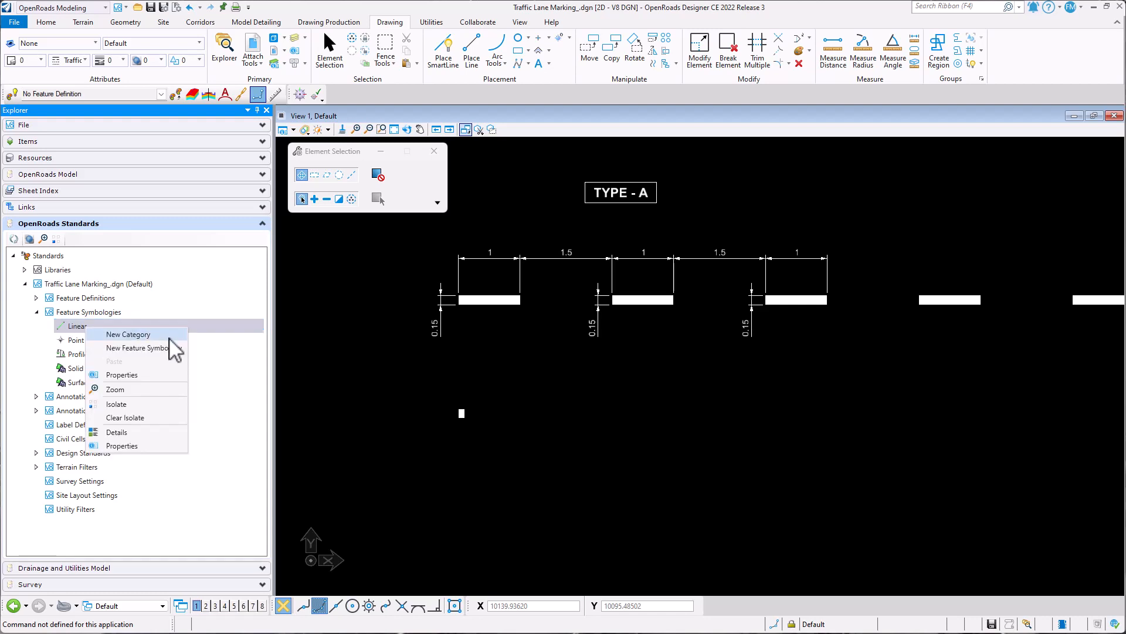
{"action": "left_click", "coordinate": [169, 338]}
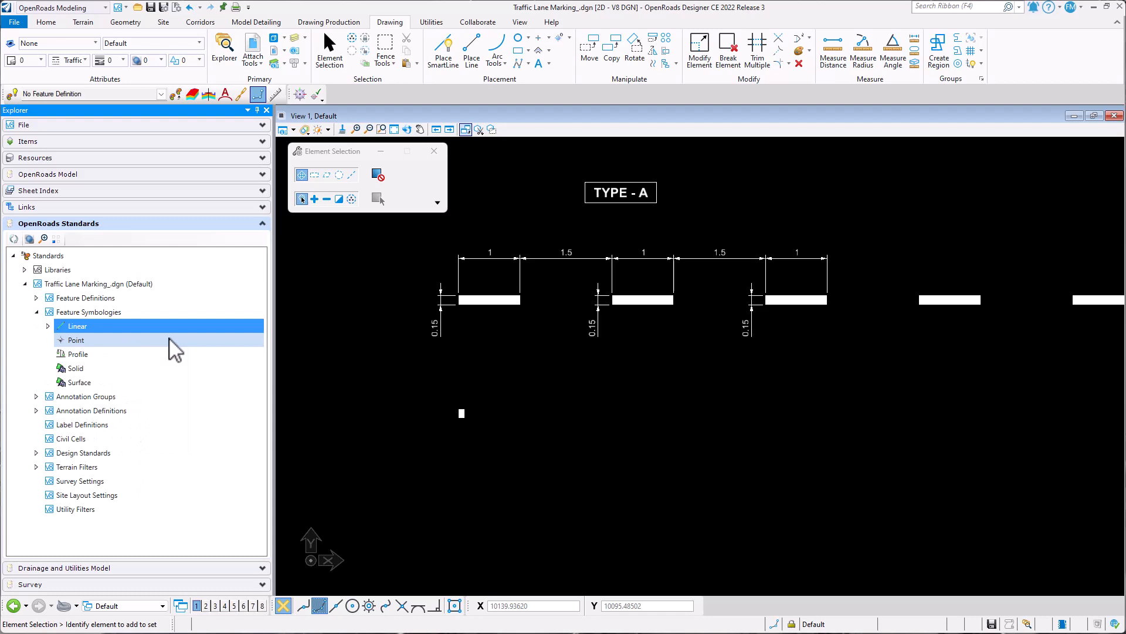
{"action": "left_click", "coordinate": [47, 326]}
- Rename the new linear feature symbology category as Traffic Lane Markings
{"action": "left_click", "coordinate": [103, 340]}
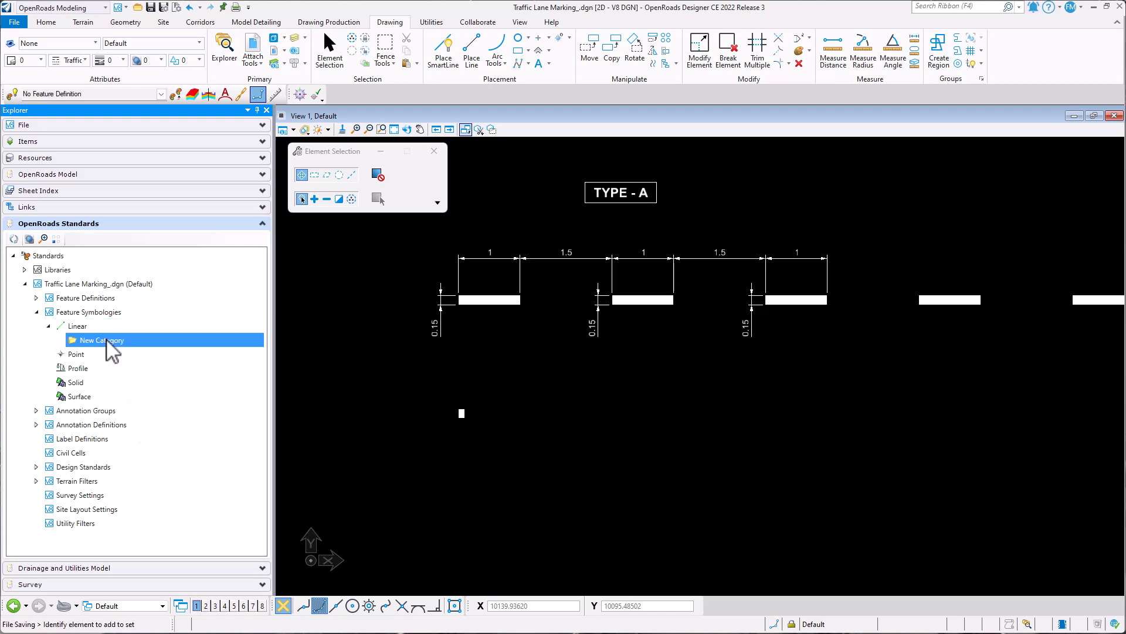
{"action": "right_click", "coordinate": [107, 341]}
{"action": "left_click", "coordinate": [140, 372]}
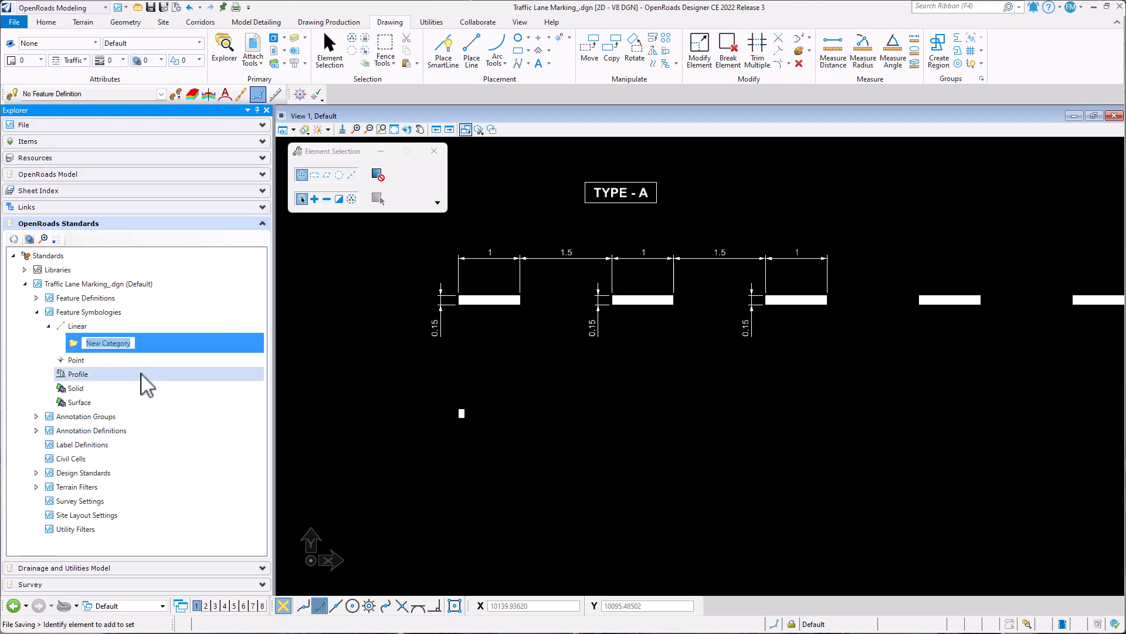
{"action": "type", "text": "L"}
{"action": "type", "text": "raffic Lane"}
{"action": "type", "text": " Markings"}
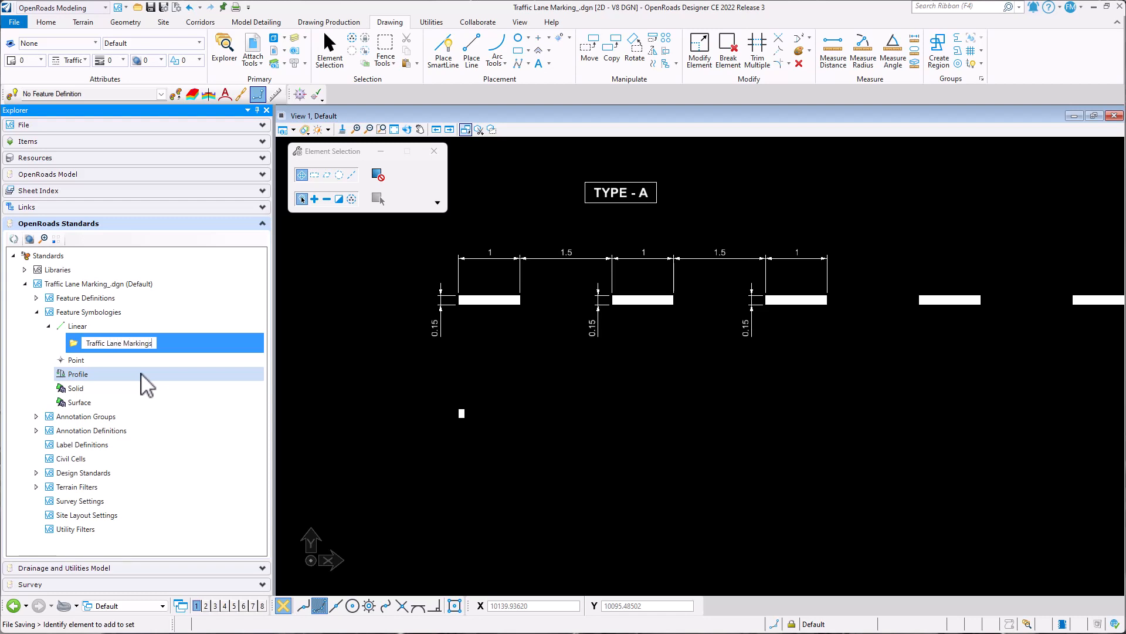
{"action": "key", "text": "Return"}
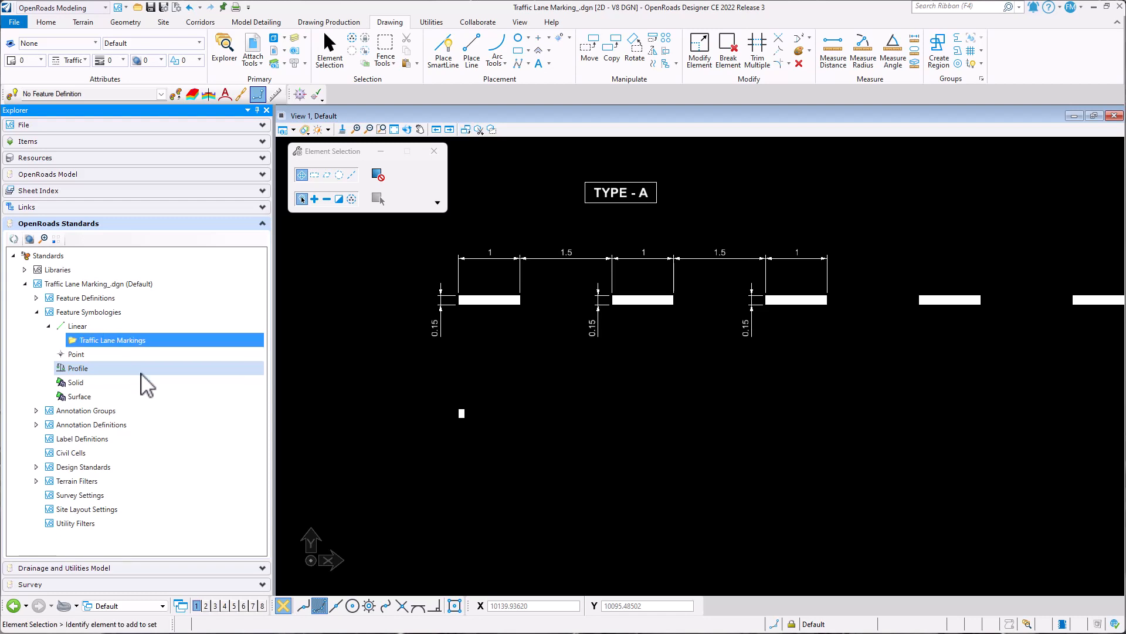
- Add a new feature symbology to the Traffic Lane Markings category under Linear
{"action": "right_click", "coordinate": [98, 340]}
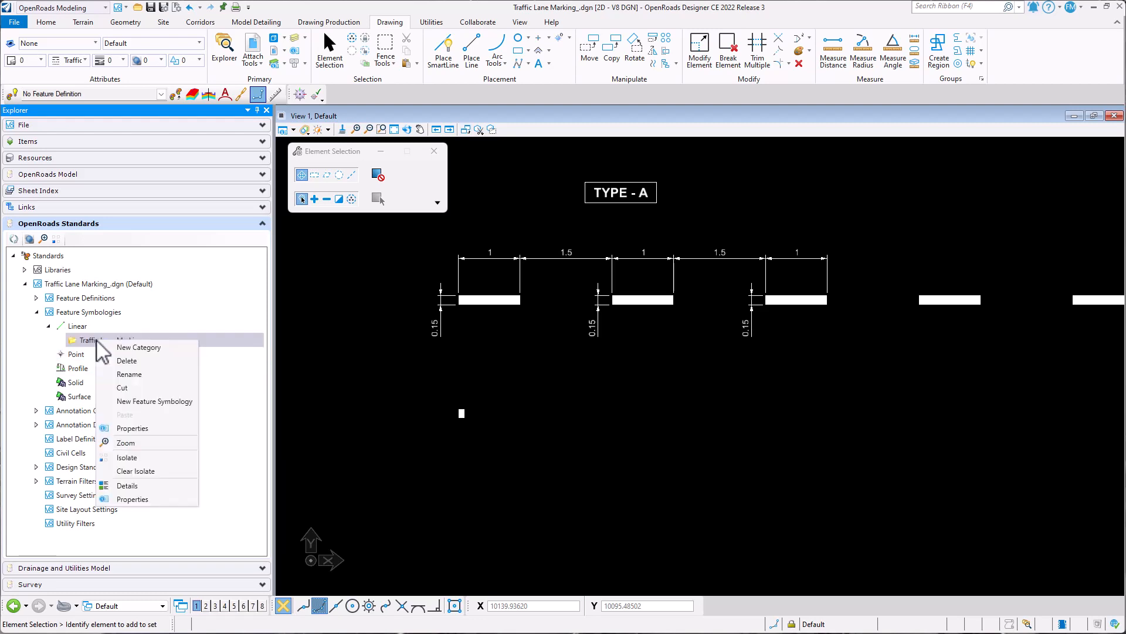
{"action": "left_click", "coordinate": [154, 401]}
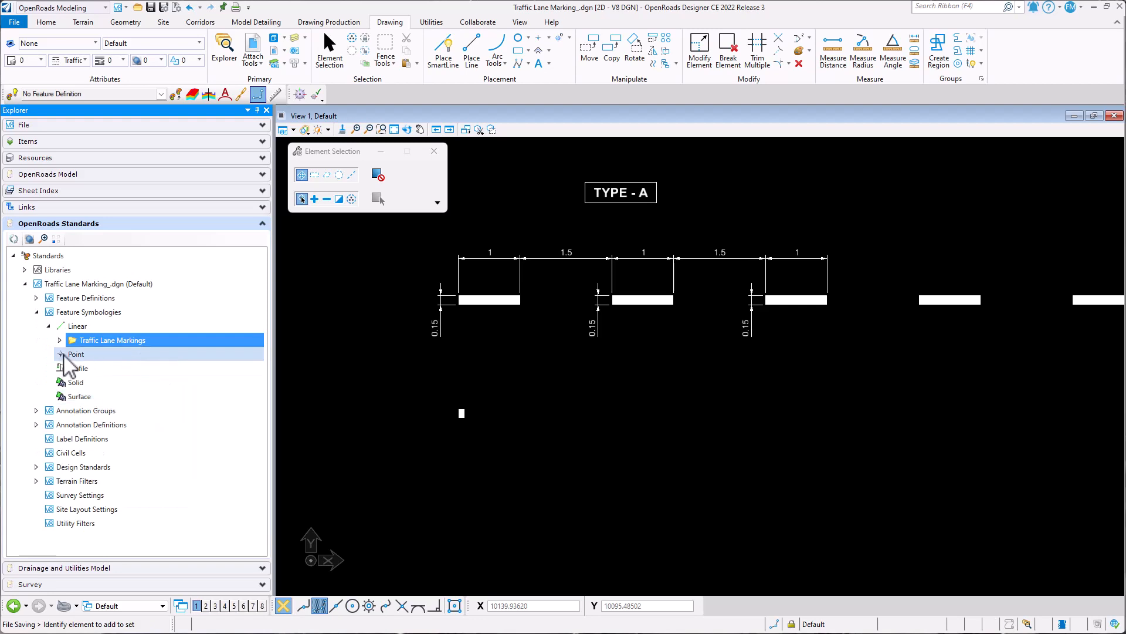
{"action": "left_click", "coordinate": [60, 341]}
- Rename the new feature symbology as Lane Marking Type-A
{"action": "right_click", "coordinate": [98, 355]}
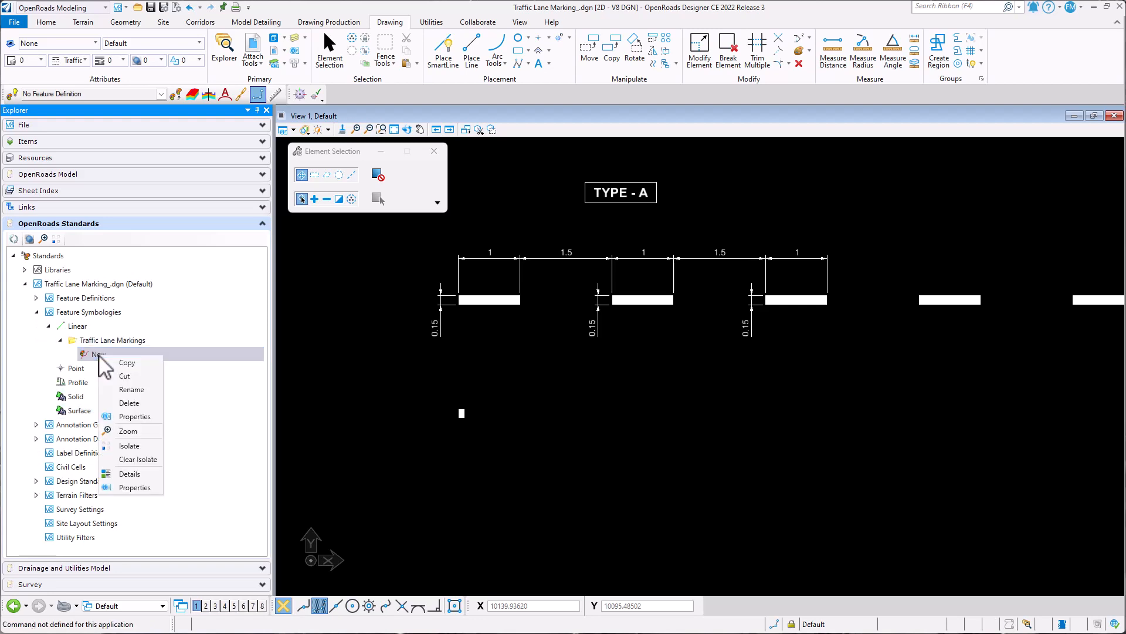
{"action": "left_click", "coordinate": [133, 390]}
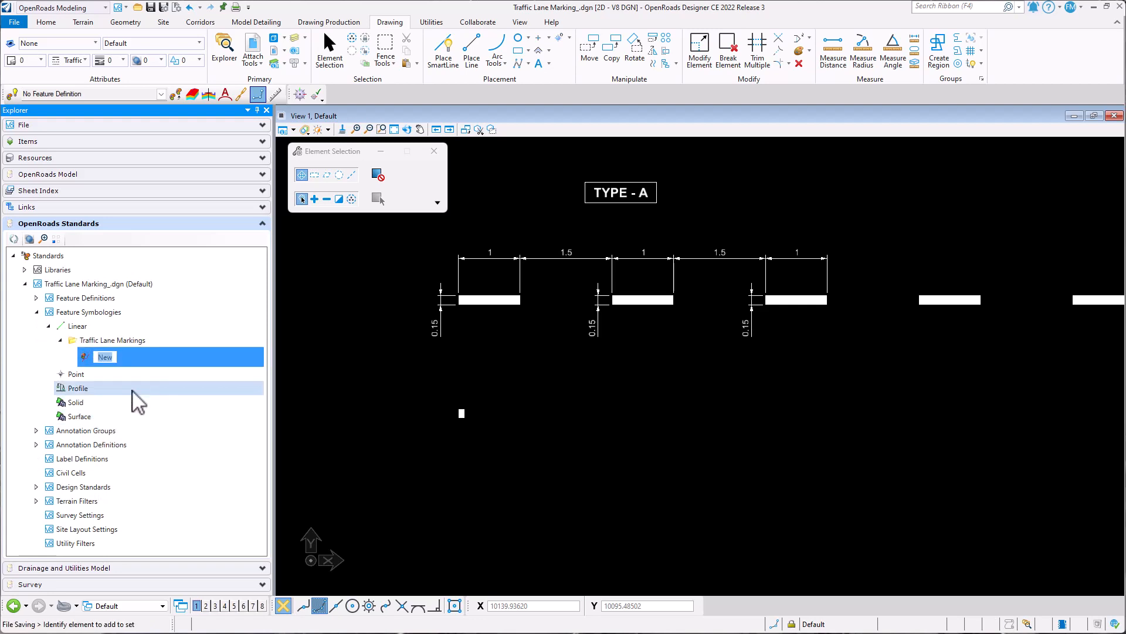
{"action": "type", "text": "Lane MArking"}
{"action": "key", "text": "BackSpace"}
{"action": "key", "text": "BackSpace"}
{"action": "key", "text": "BackSpace"}
{"action": "key", "text": "BackSpace"}
{"action": "key", "text": "BackSpace"}
{"action": "key", "text": "BackSpace"}
{"action": "type", "text": "arking Type-A"}
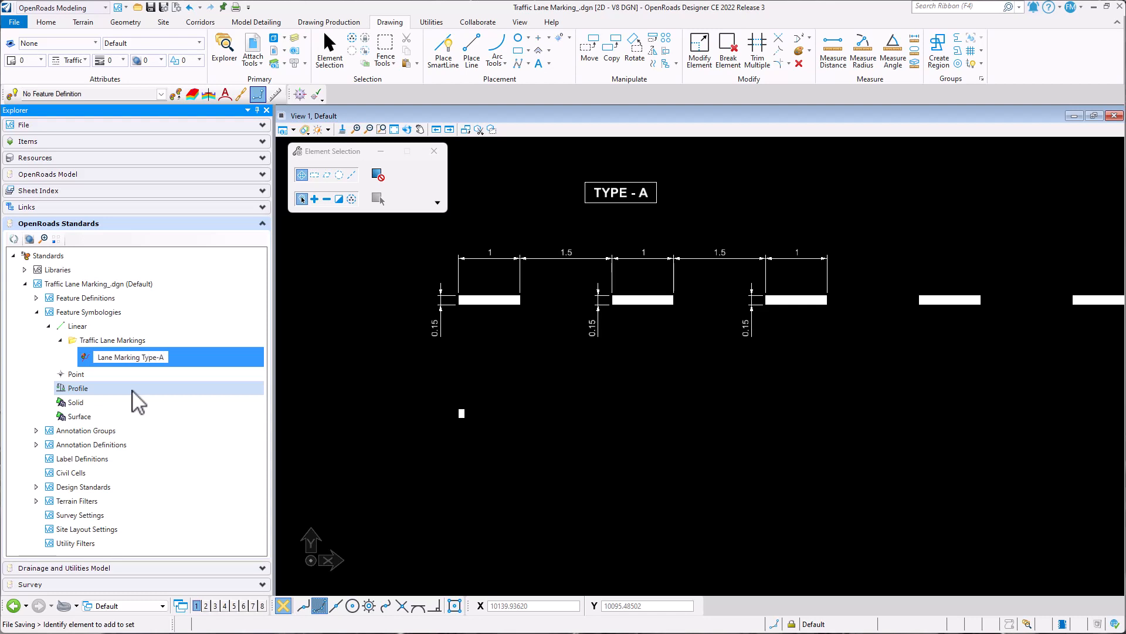
{"action": "key", "text": "Return"}
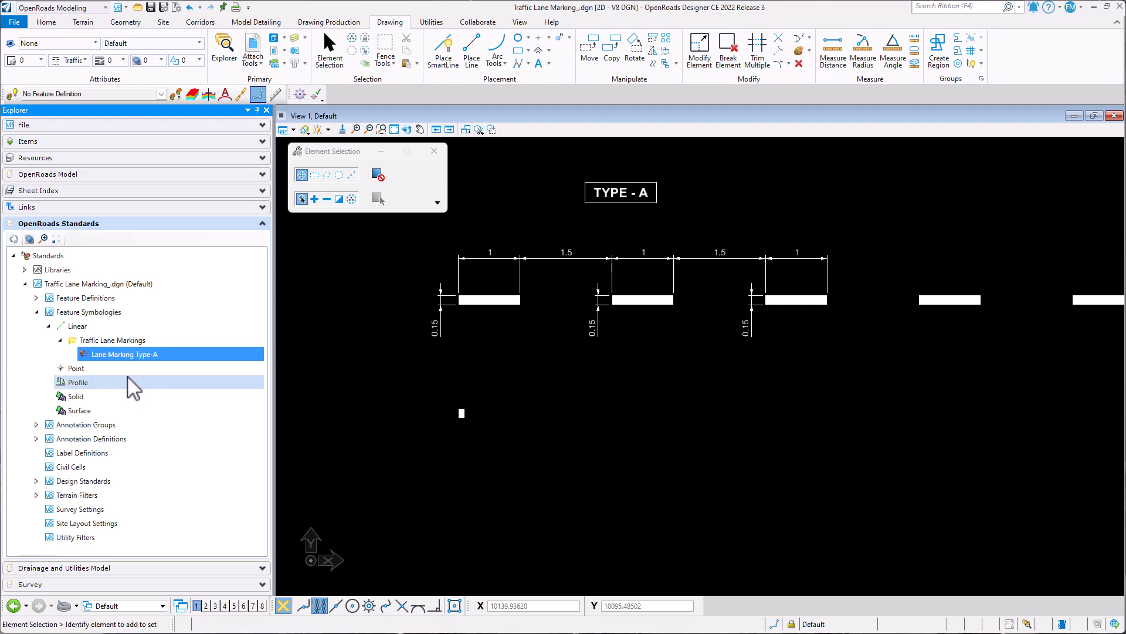
- Set the default element template of the Lane Marking Type-A symbology to Traffic Lane Markings\Type-A
{"action": "right_click", "coordinate": [130, 355]}
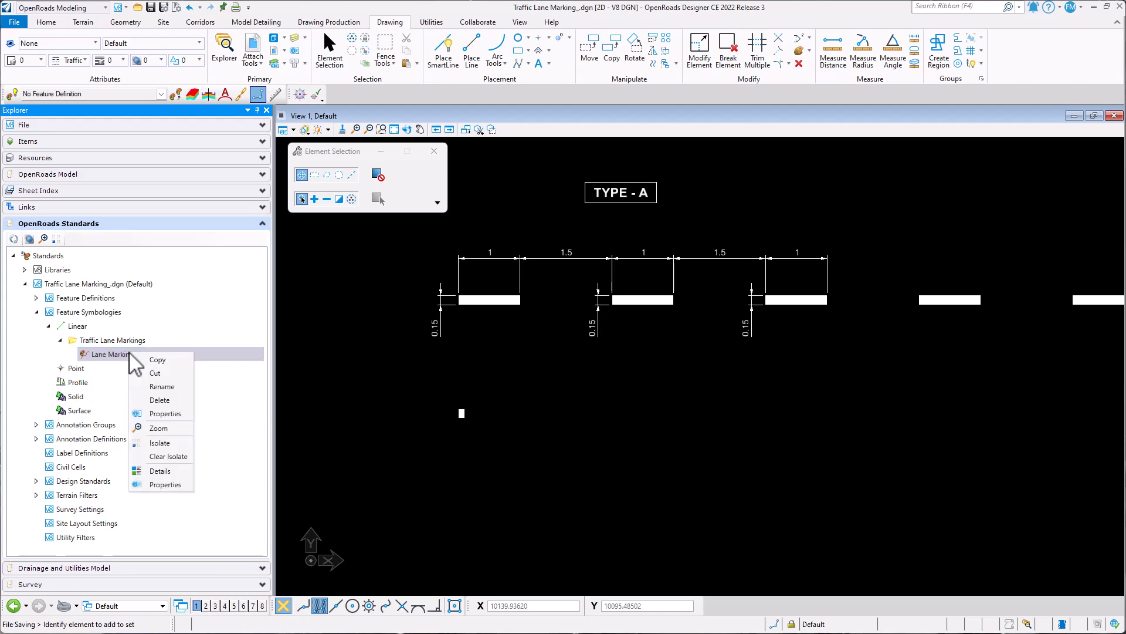
{"action": "left_click", "coordinate": [166, 413]}
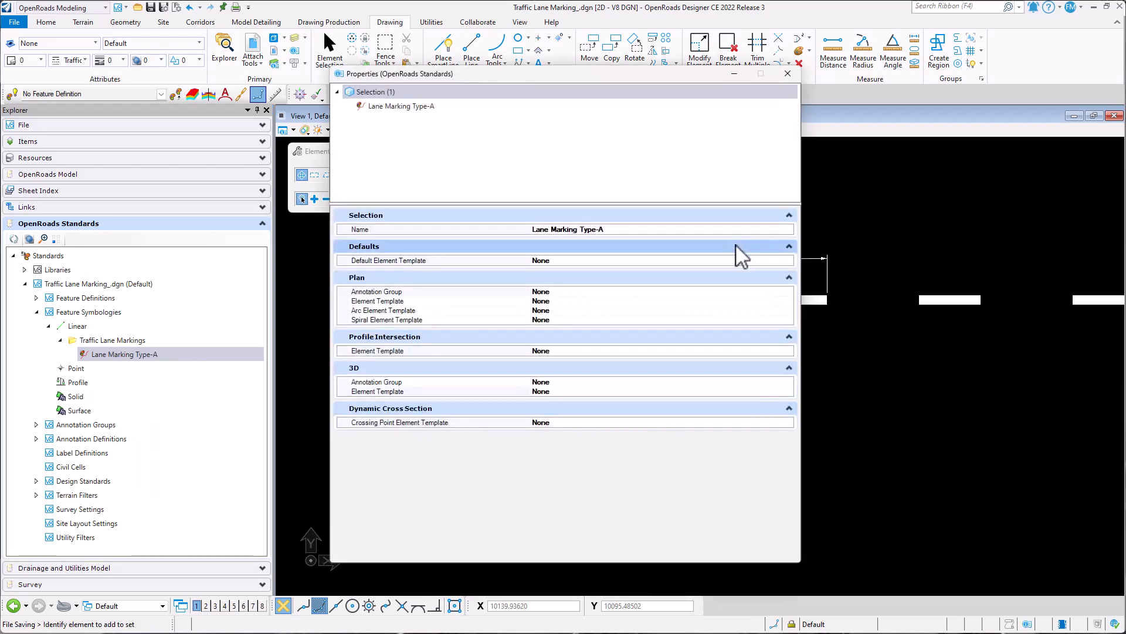
{"action": "left_click", "coordinate": [787, 262]}
{"action": "left_click", "coordinate": [789, 261]}
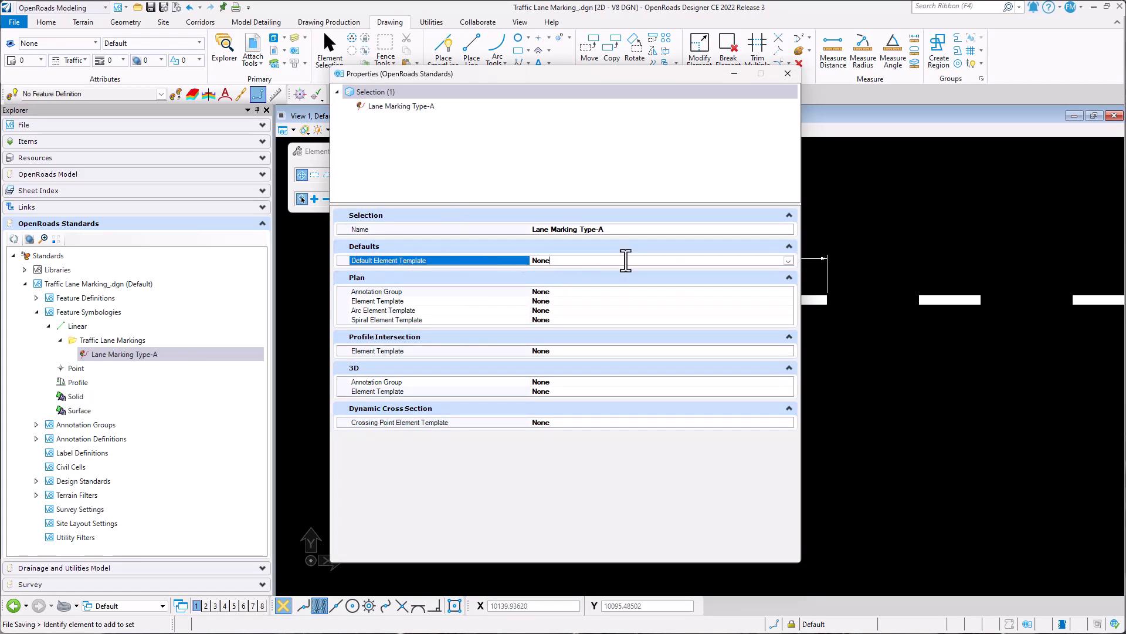
{"action": "left_click", "coordinate": [788, 261]}
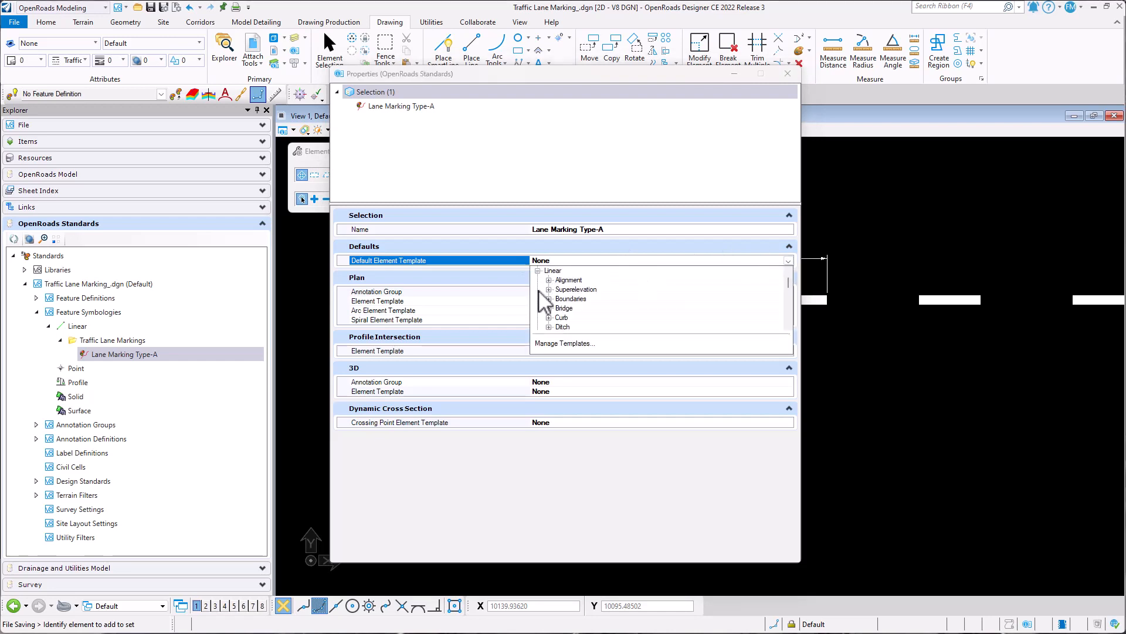
{"action": "scroll", "coordinate": [540, 294], "scroll_direction": "down", "scroll_amount": 10}
{"action": "scroll", "coordinate": [596, 301], "scroll_direction": "up", "scroll_amount": 10}
{"action": "left_click", "coordinate": [538, 281]}
{"action": "left_click", "coordinate": [563, 289]}
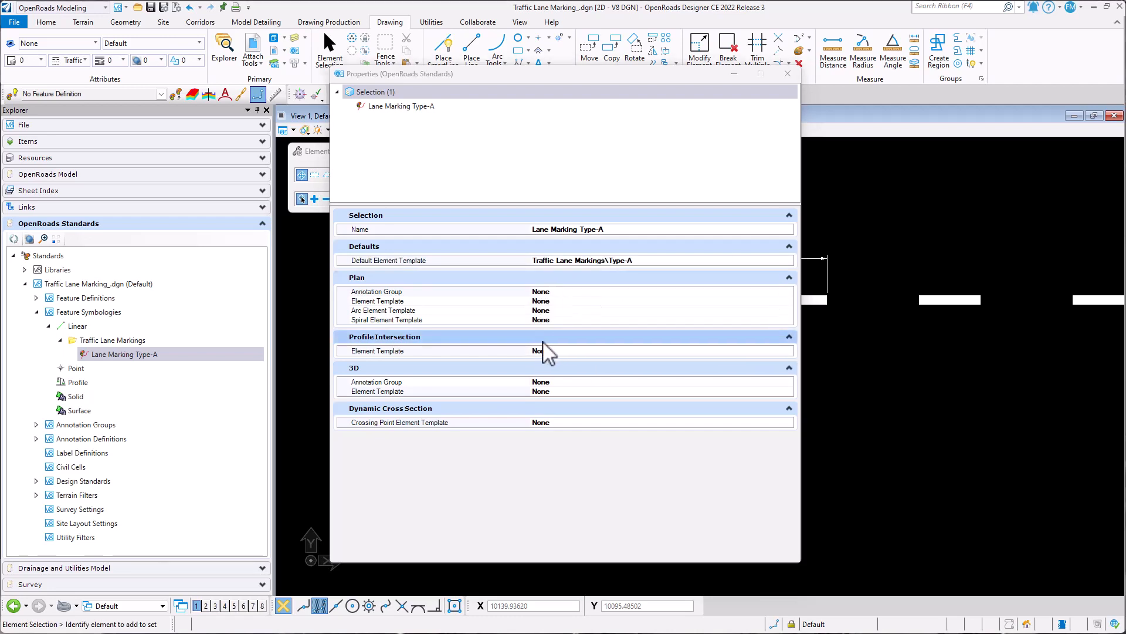
- Set the 3D element template of the Lane Marking Type-A symbology to Traffic Lane Markings\Type-A
{"action": "left_click", "coordinate": [783, 391]}
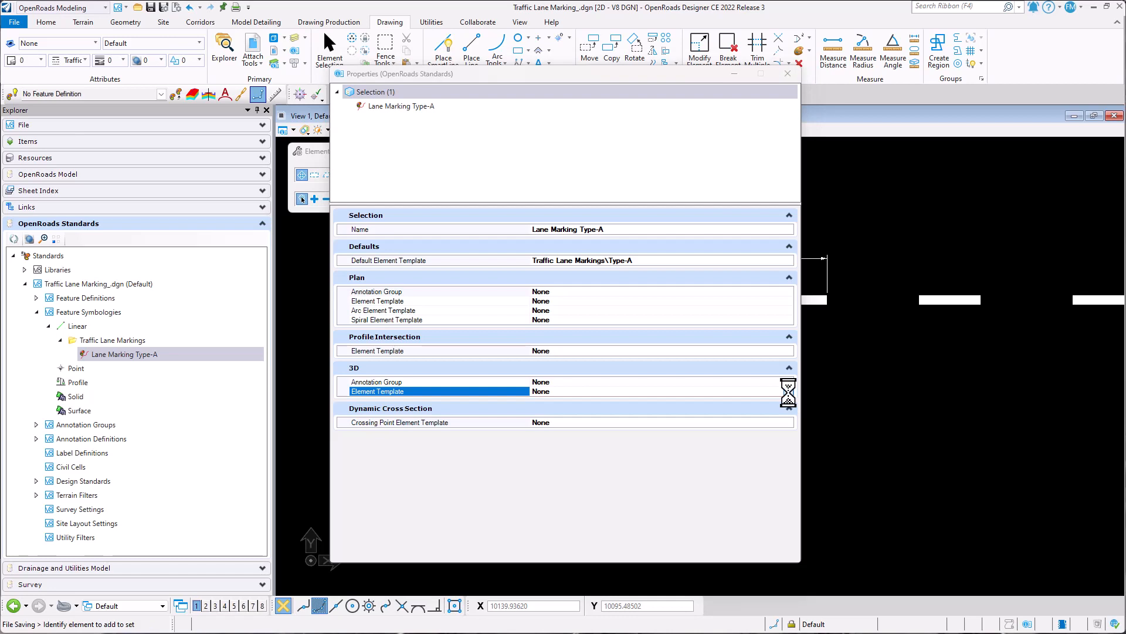
{"action": "left_click", "coordinate": [788, 391]}
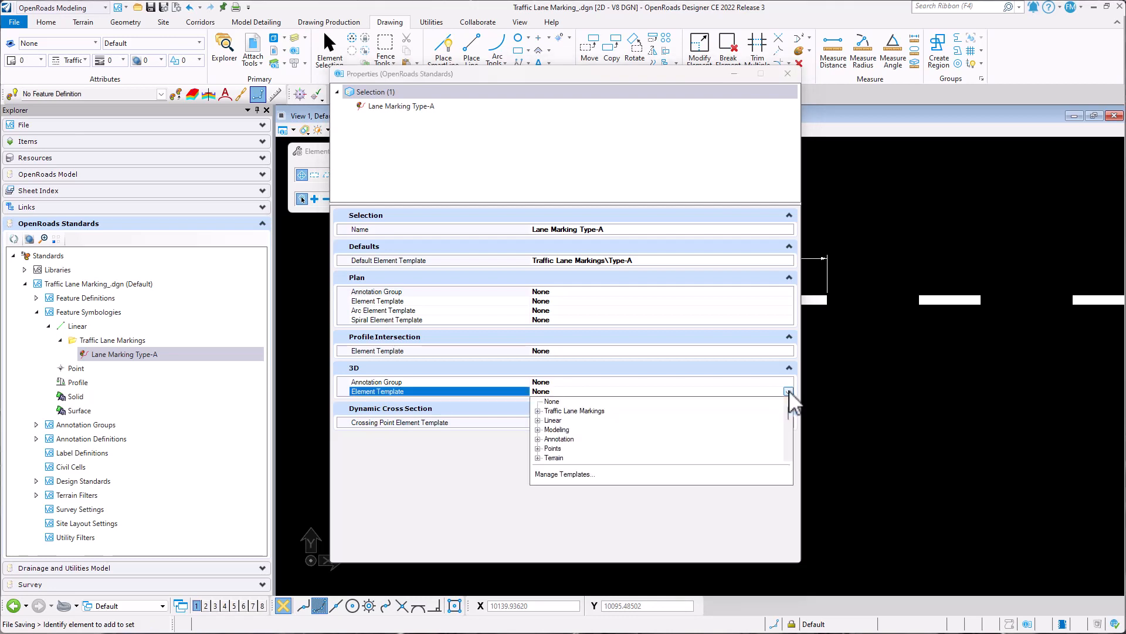
{"action": "left_click", "coordinate": [538, 411]}
{"action": "left_click", "coordinate": [562, 420]}
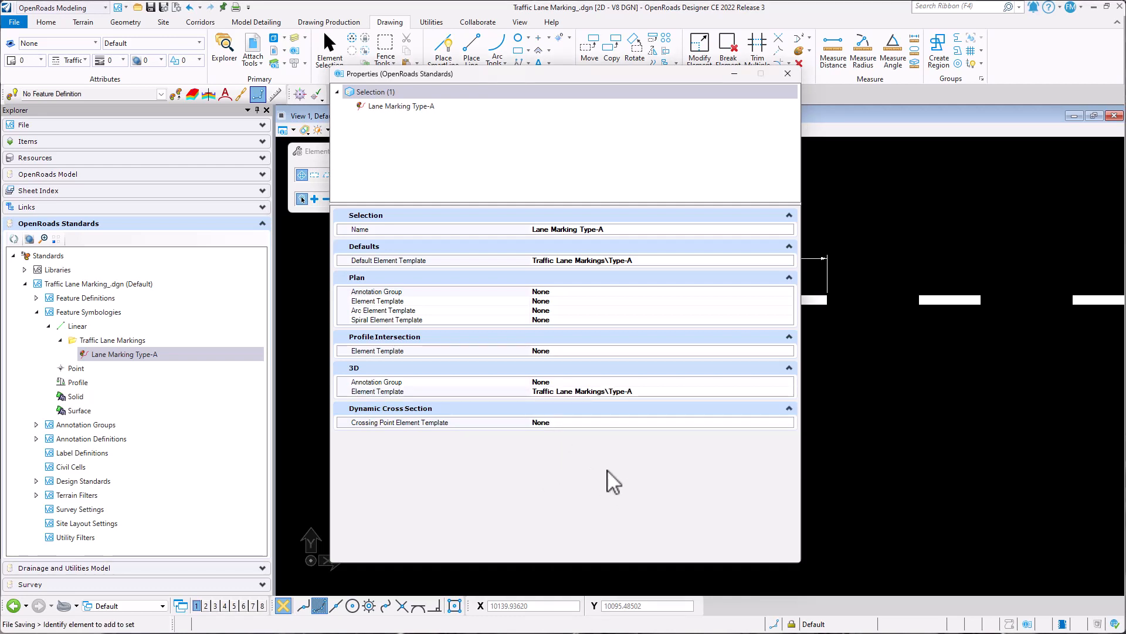
- Add a new category under the Linear feature definitions of Traffic Lane Marking_.dgn
{"action": "left_click", "coordinate": [36, 298]}
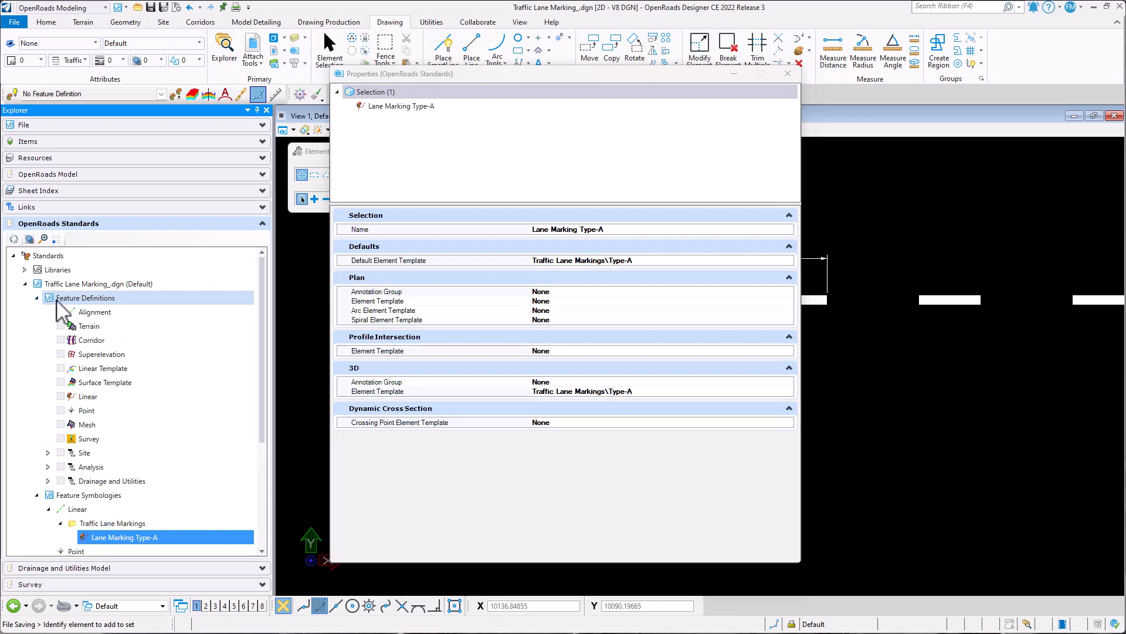
{"action": "right_click", "coordinate": [97, 398]}
{"action": "left_click", "coordinate": [101, 397]}
{"action": "right_click", "coordinate": [110, 399]}
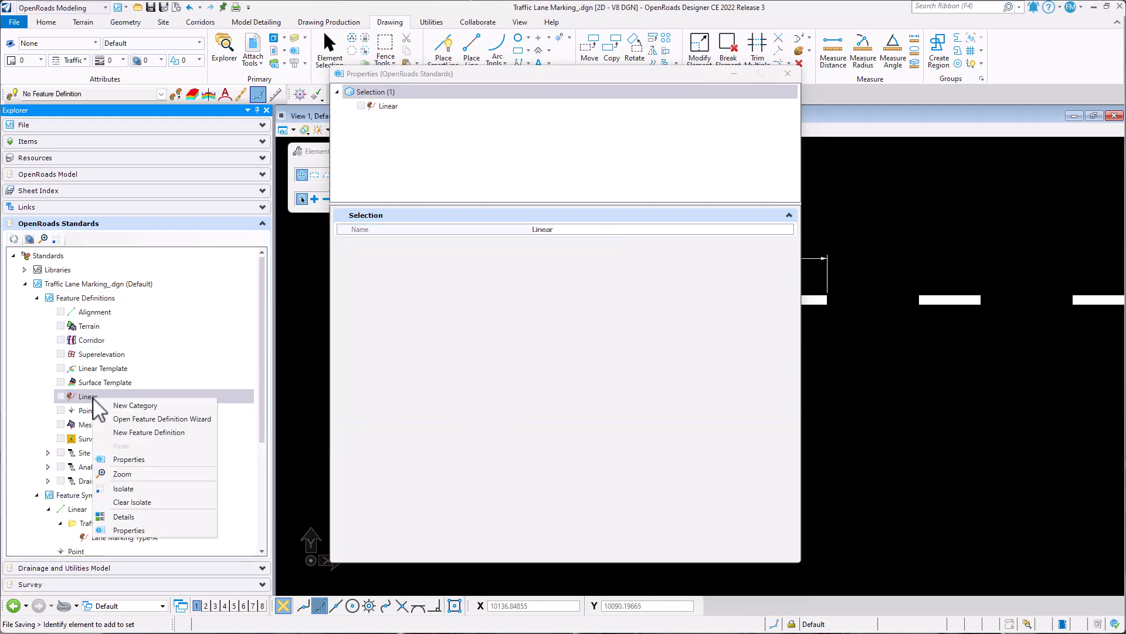
{"action": "left_click", "coordinate": [137, 405]}
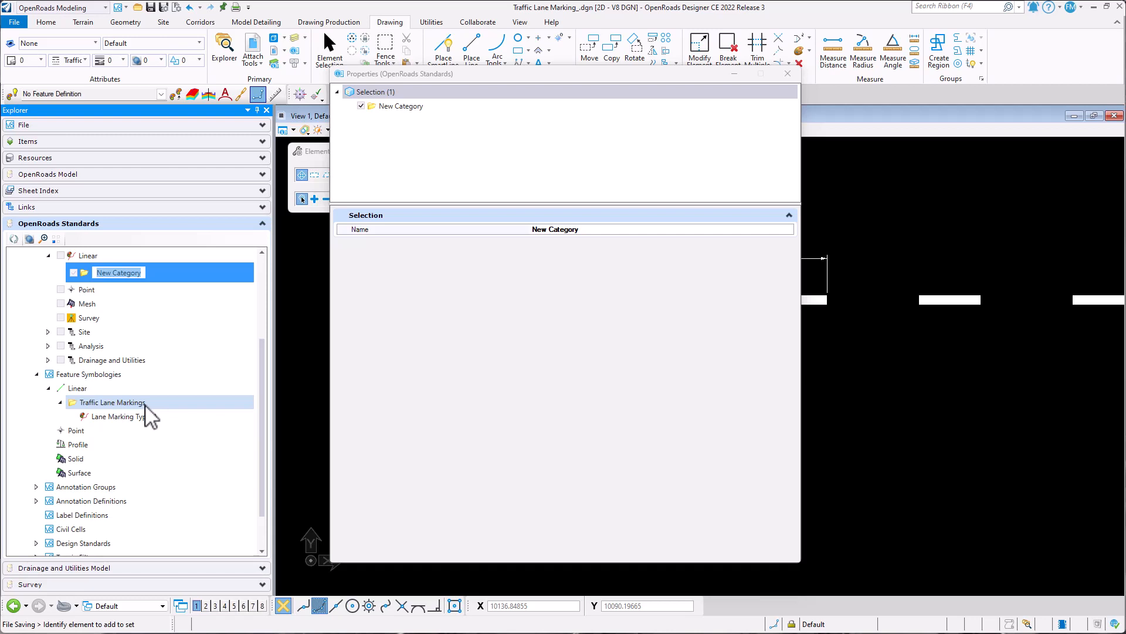
- Name the new linear feature definition category Traffic Lane Markings
{"action": "type", "text": "Traffic Lane Markings"}
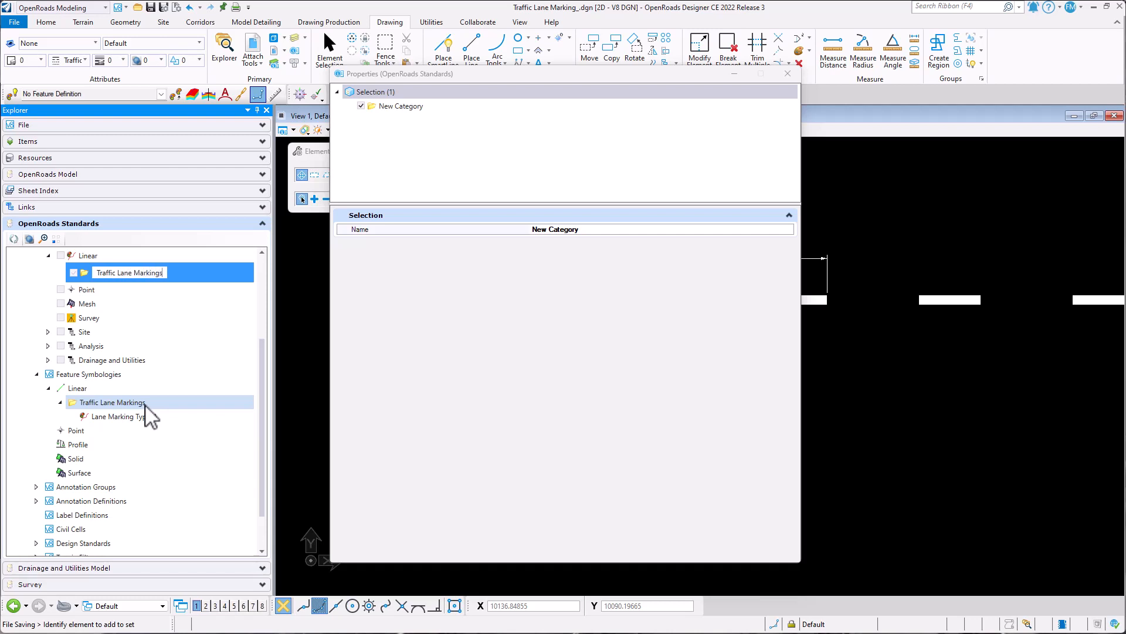
{"action": "key", "text": "Return"}
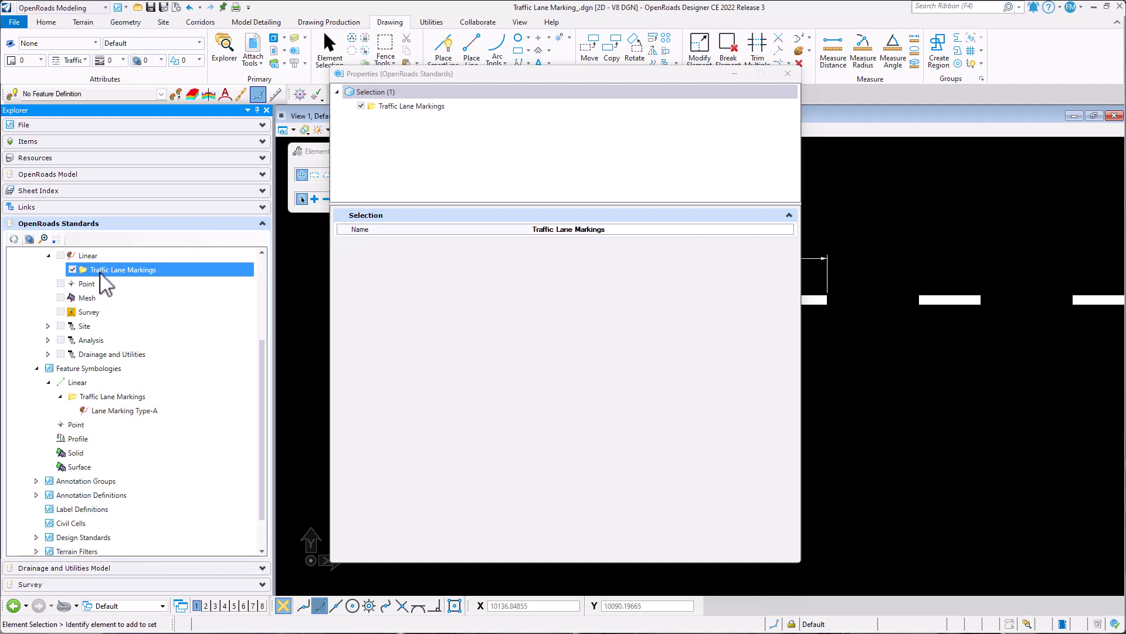
- Create a feature definition named Lane Marking Type-A in the Traffic Lane Markings category of the Linear feature definitions
{"action": "right_click", "coordinate": [101, 274]}
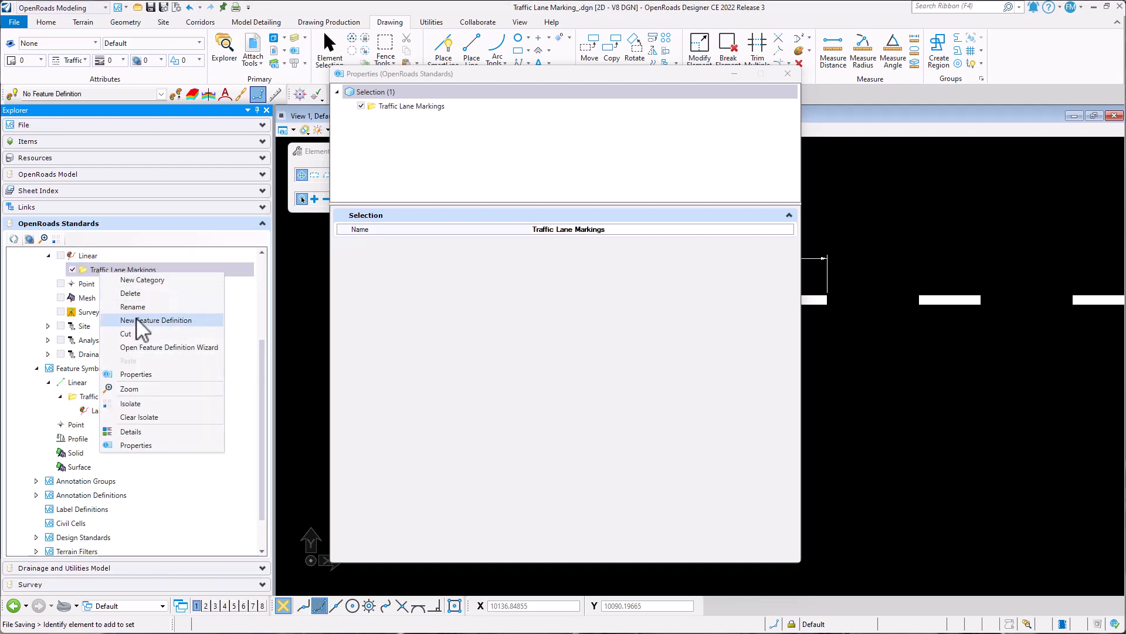
{"action": "left_click", "coordinate": [136, 319]}
{"action": "type", "text": "L"}
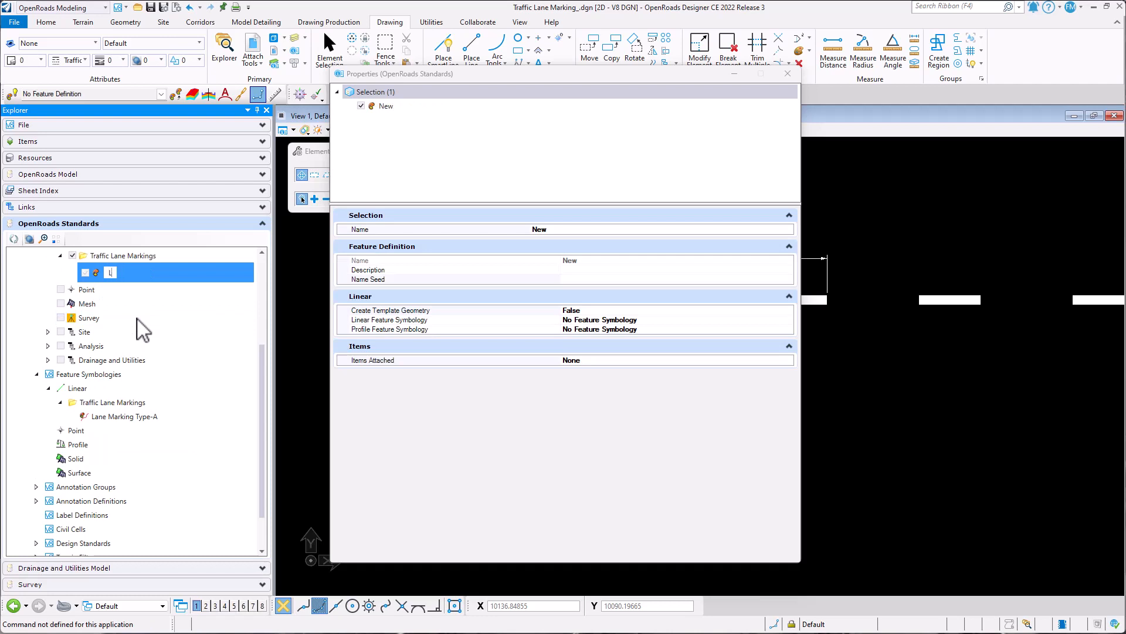
{"action": "type", "text": "ane Marking Type"}
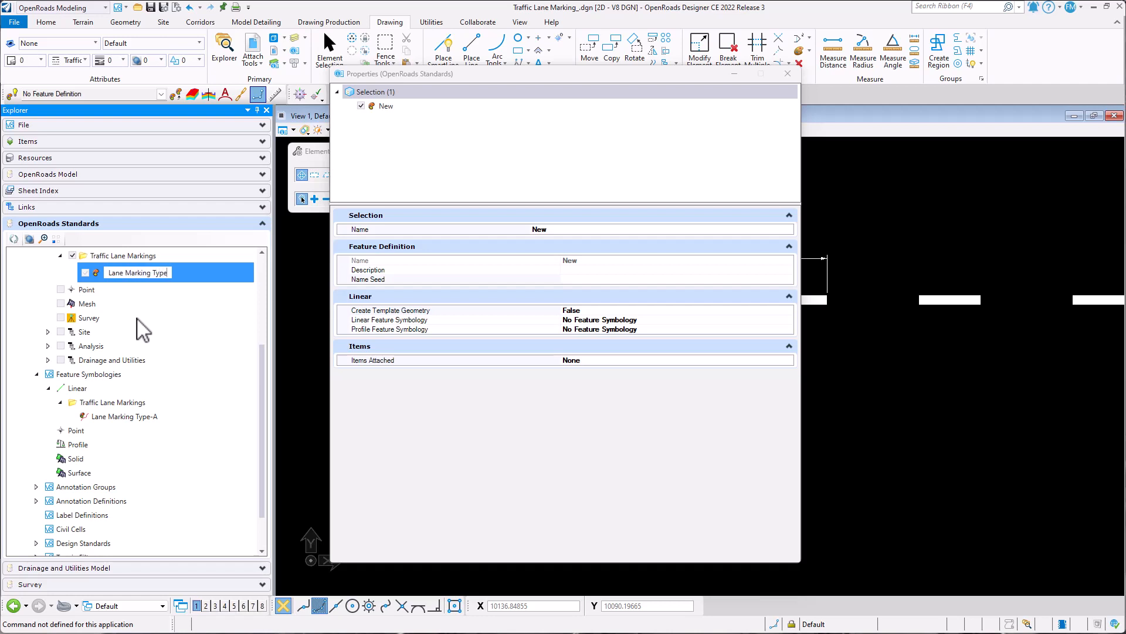
{"action": "type", "text": "-A"}
{"action": "key", "text": "Return"}
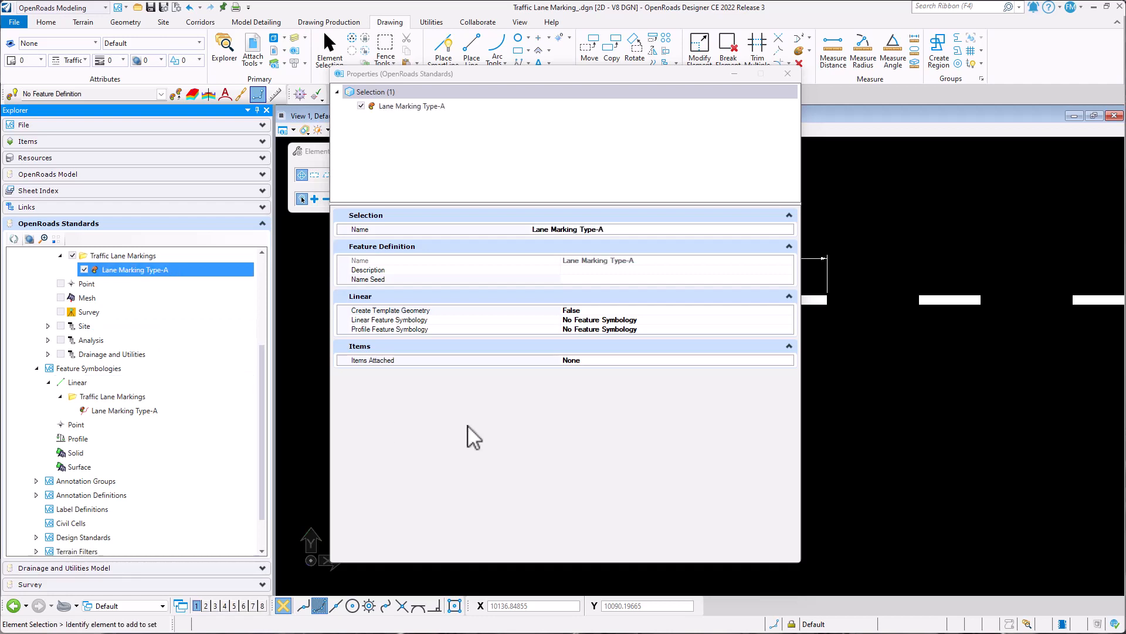
- Set Create Template Geometry to True for the Lane Marking Type-A feature definition
{"action": "left_click_drag", "start_coordinate": [543, 82], "coordinate": [528, 81]}
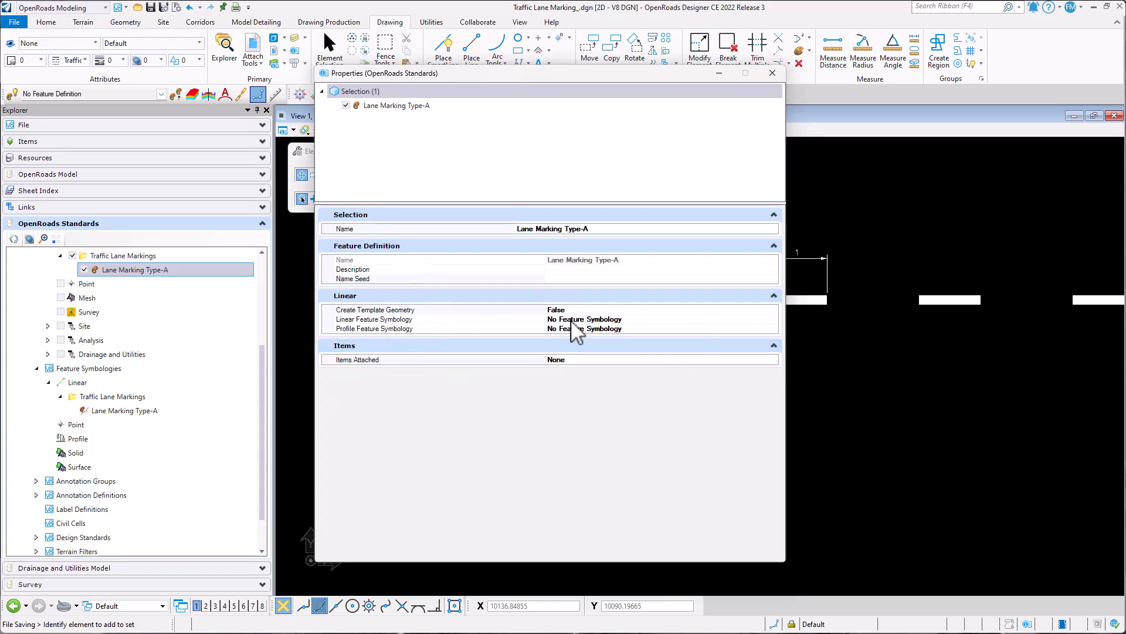
{"action": "left_click", "coordinate": [773, 321]}
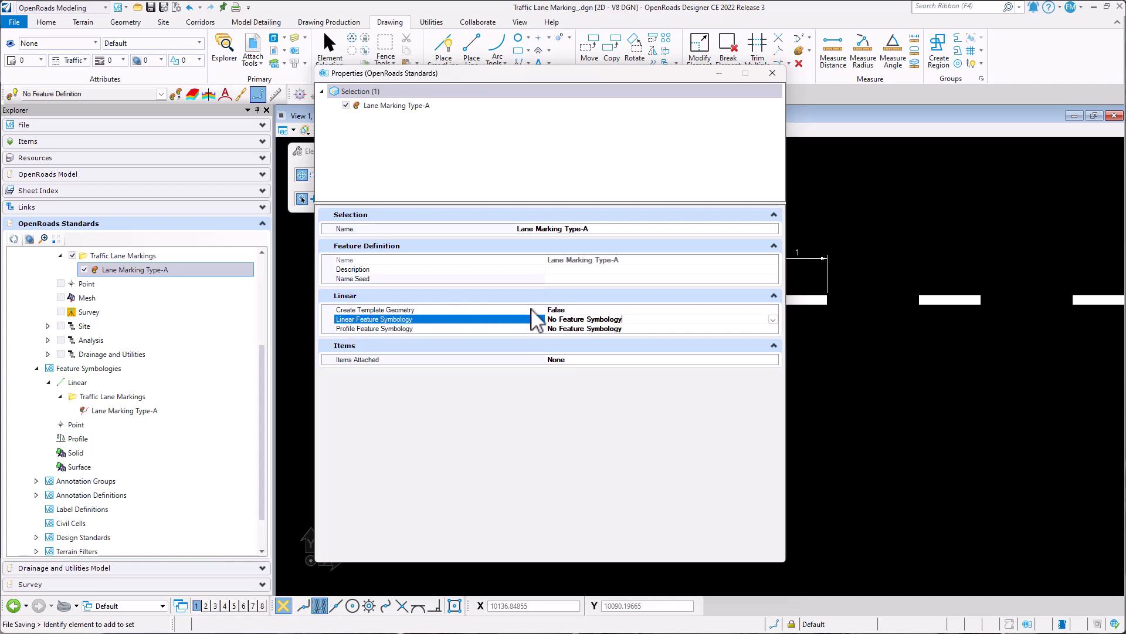
{"action": "left_click", "coordinate": [596, 310]}
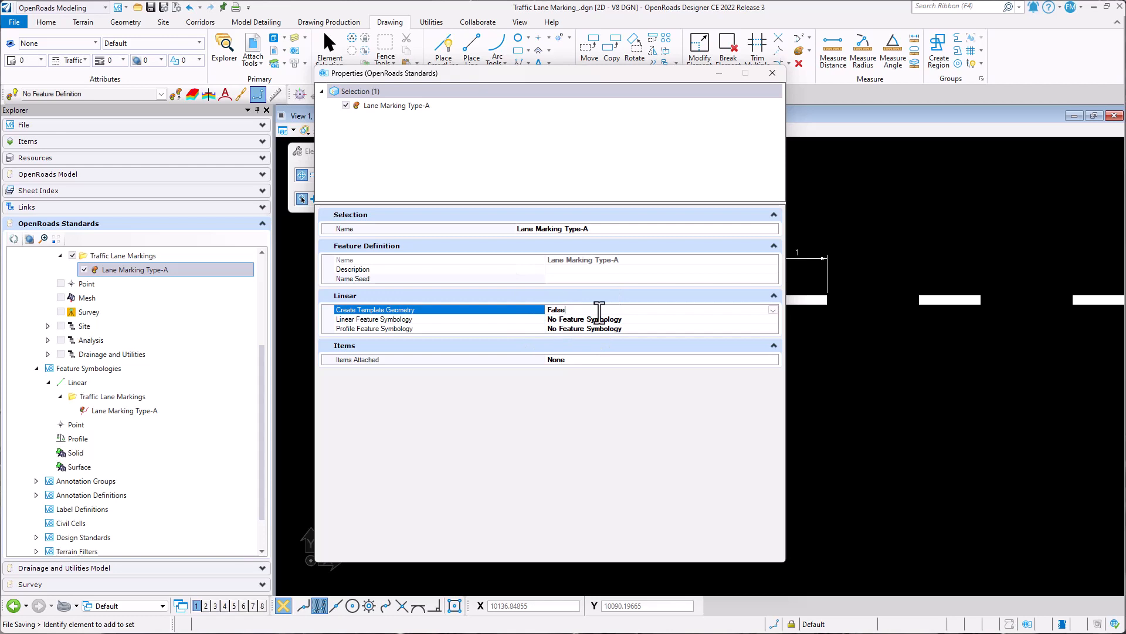
{"action": "left_click", "coordinate": [773, 309]}
{"action": "left_click", "coordinate": [563, 328]}
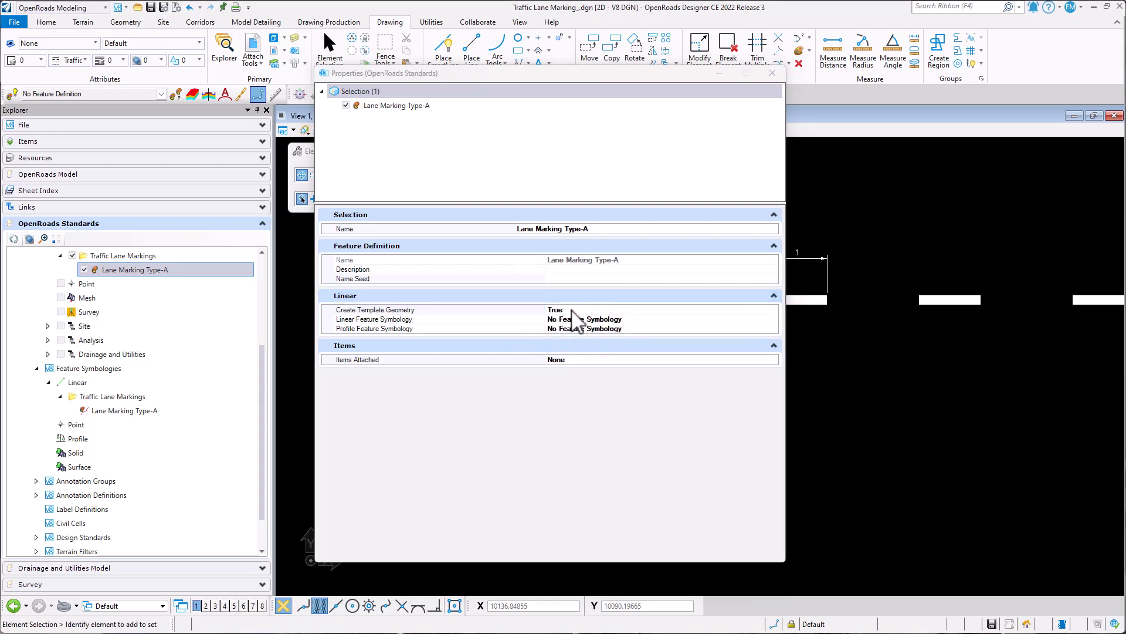
- Assign Linear\Traffic Lane Markings\Lane Marking Type-A as the definition's Linear Feature Symbology, close its properties and save the file
{"action": "left_click", "coordinate": [772, 320]}
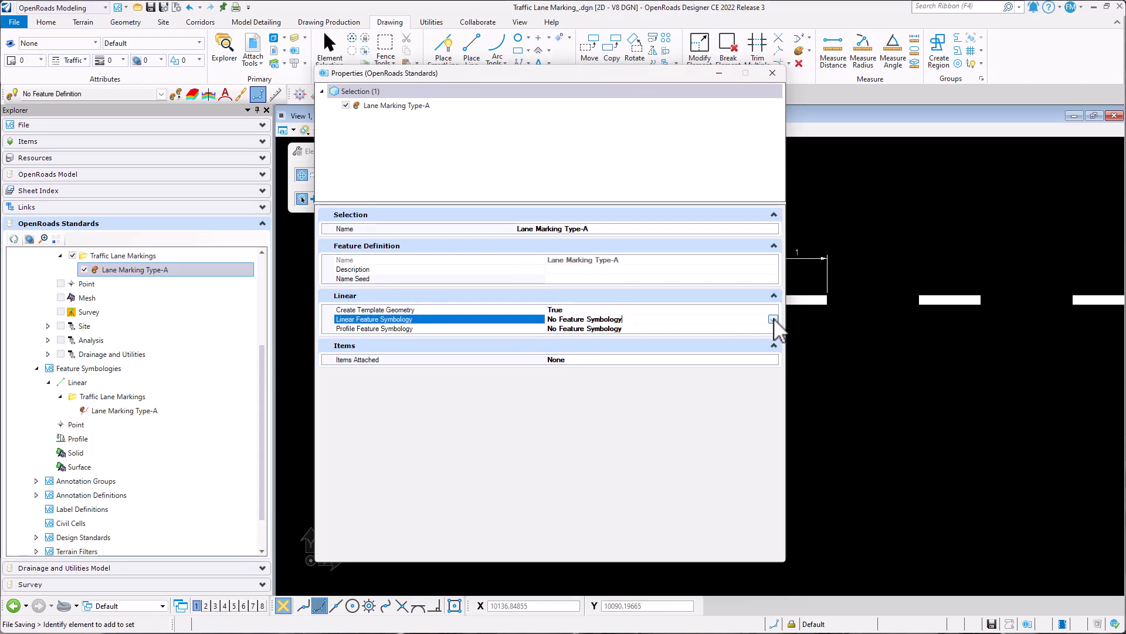
{"action": "left_click", "coordinate": [774, 320]}
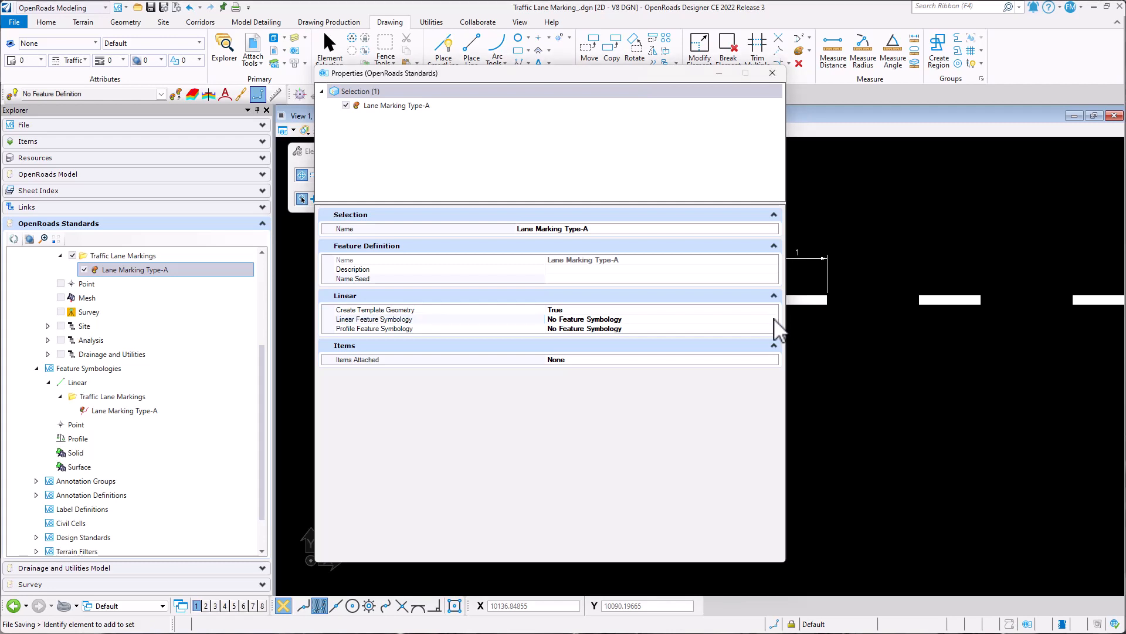
{"action": "left_click", "coordinate": [774, 320]}
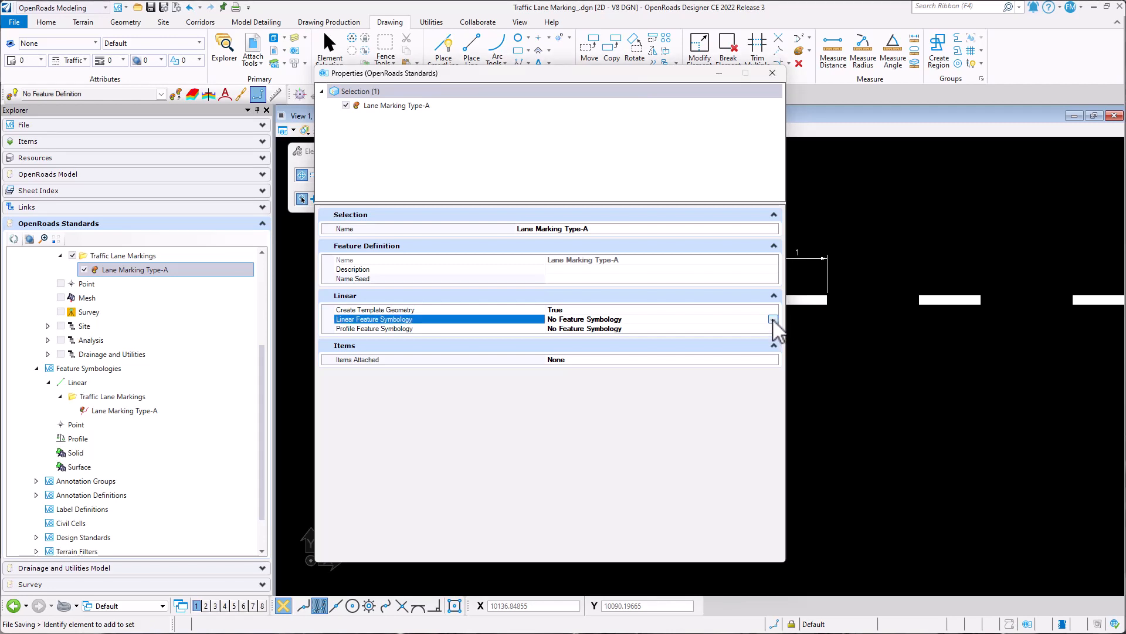
{"action": "left_click", "coordinate": [773, 320]}
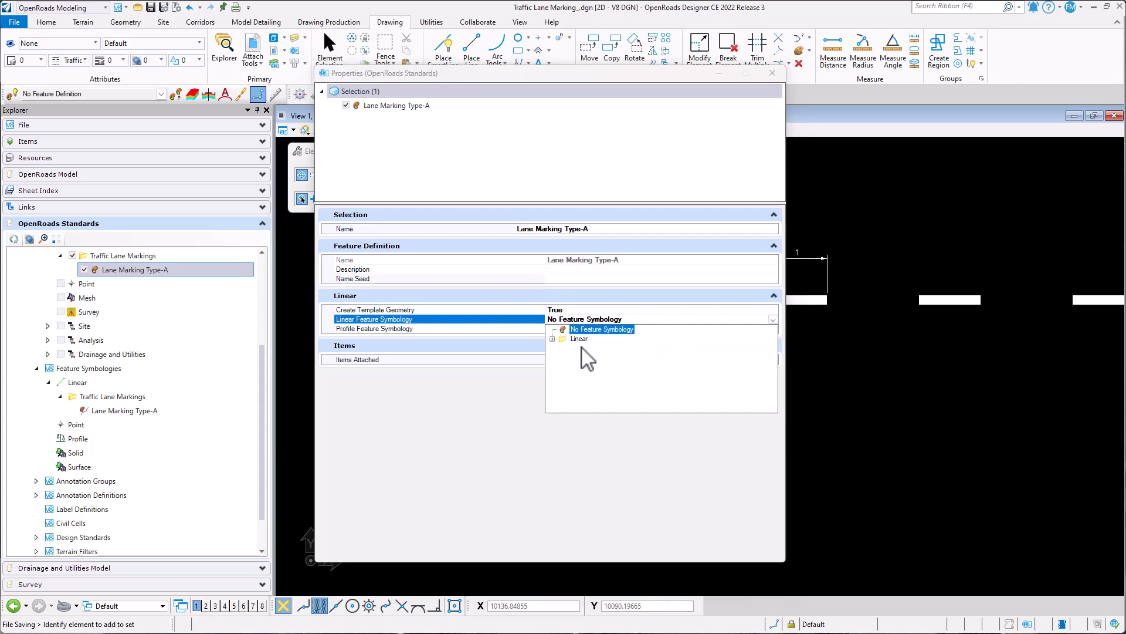
{"action": "left_click", "coordinate": [552, 339]}
{"action": "scroll", "coordinate": [646, 389], "scroll_direction": "down", "scroll_amount": 4}
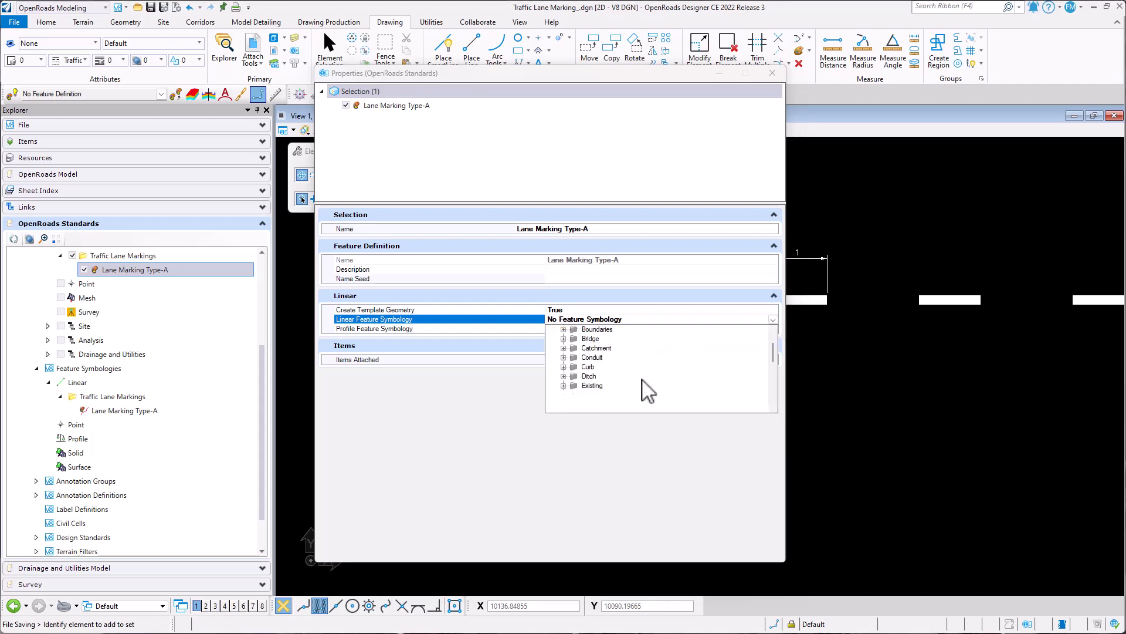
{"action": "scroll", "coordinate": [655, 382], "scroll_direction": "down", "scroll_amount": 3}
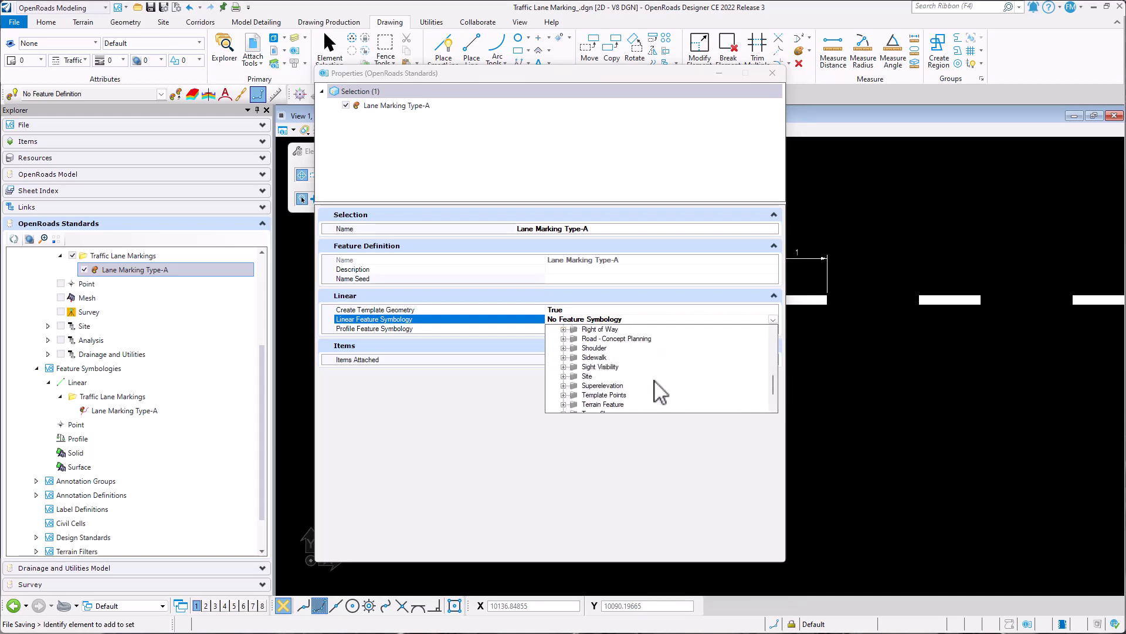
{"action": "scroll", "coordinate": [657, 388], "scroll_direction": "down", "scroll_amount": 2}
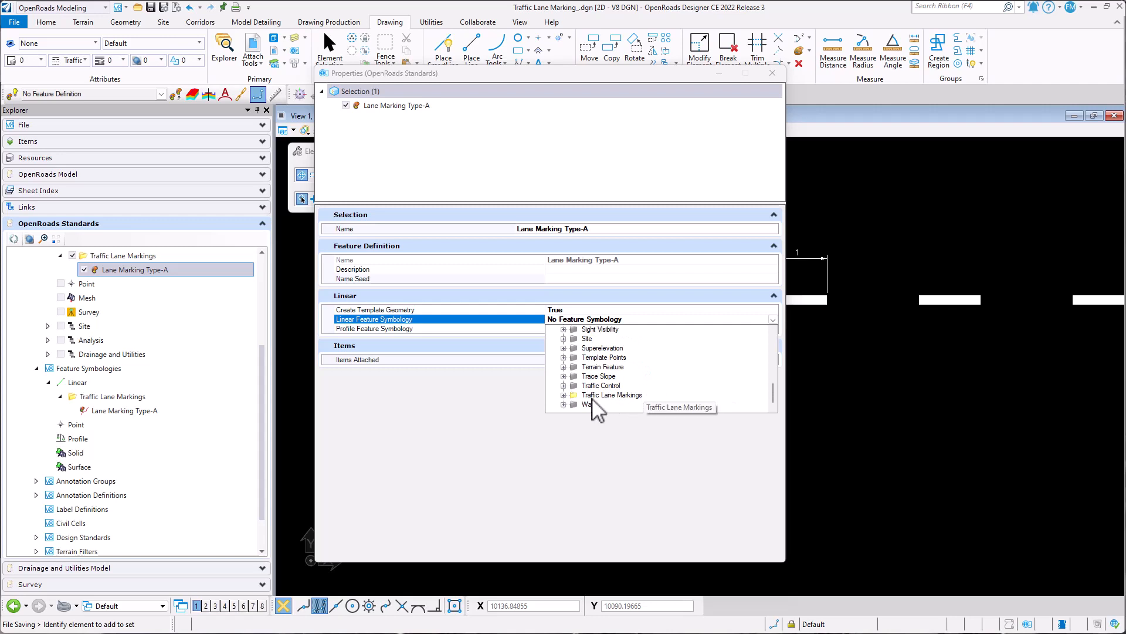
{"action": "left_click", "coordinate": [564, 395]}
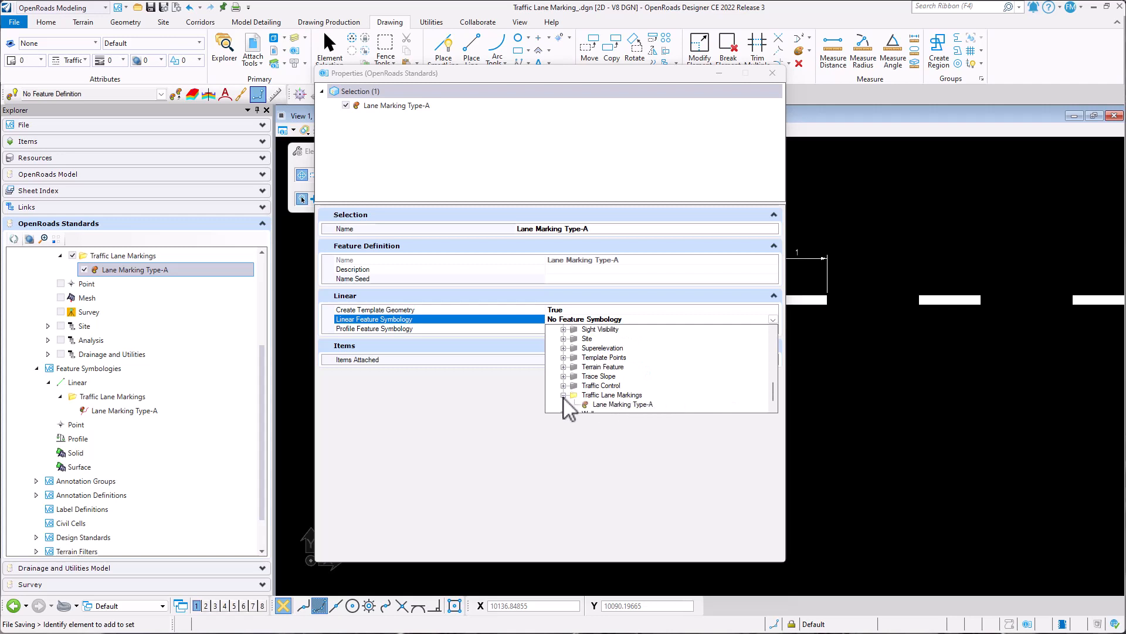
{"action": "left_click", "coordinate": [619, 405]}
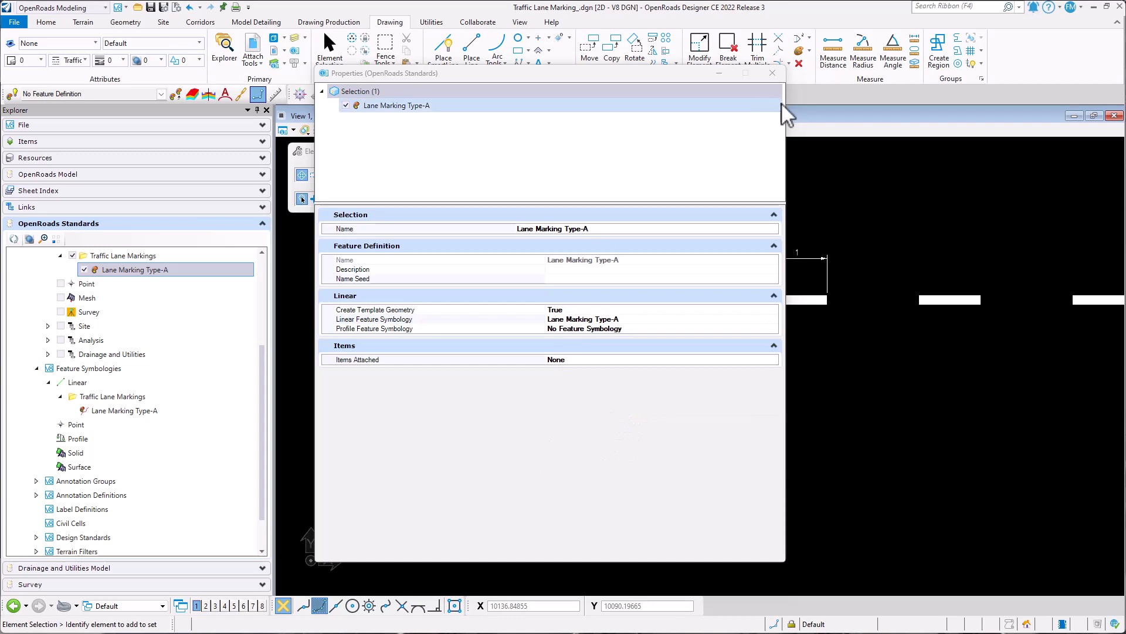
{"action": "left_click", "coordinate": [772, 74]}
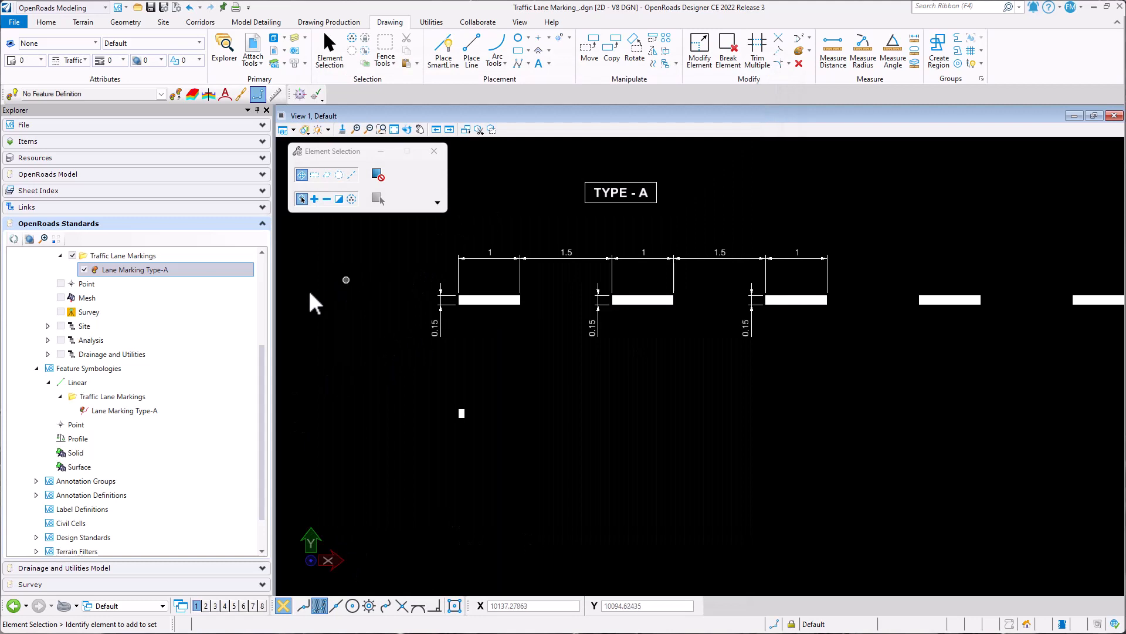
{"action": "left_click", "coordinate": [151, 8]}
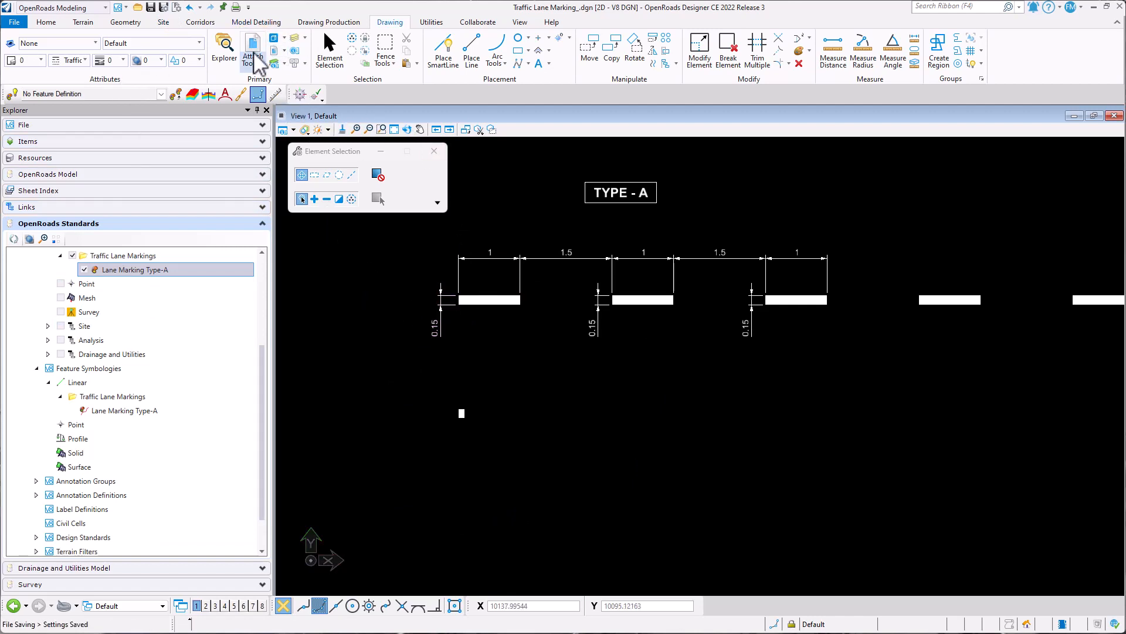
- Draw a horizontal line about 13.57 m long below the Type-A sample dashes, using the Linear\Traffic Lane Markings\Lane Marking Type-A feature definition
{"action": "left_click", "coordinate": [130, 22]}
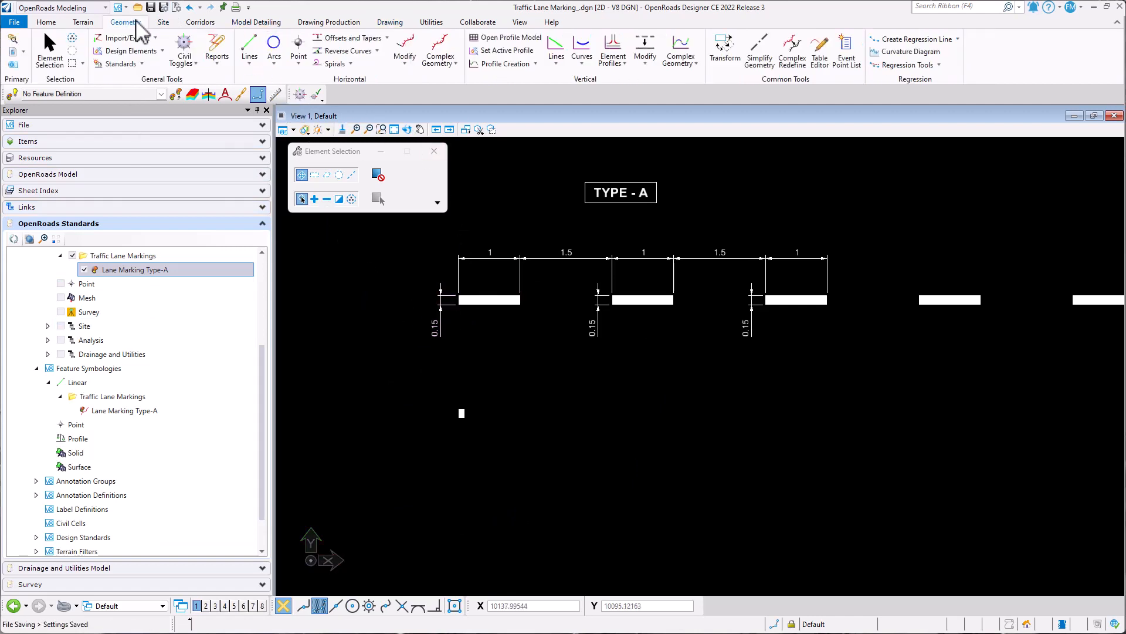
{"action": "left_click", "coordinate": [251, 63]}
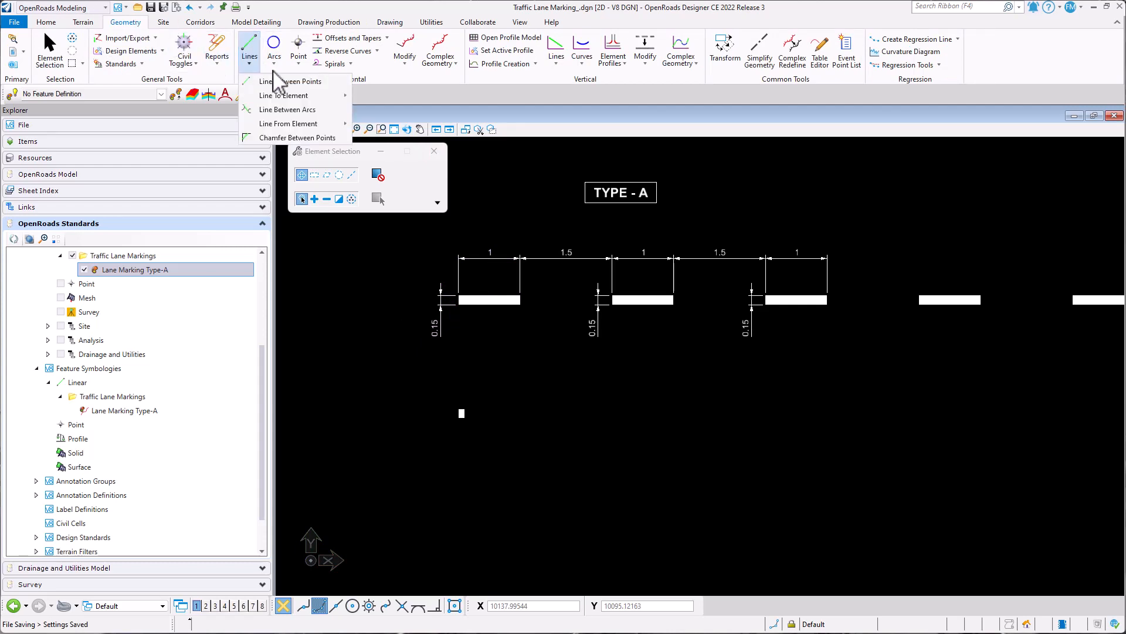
{"action": "left_click", "coordinate": [312, 82]}
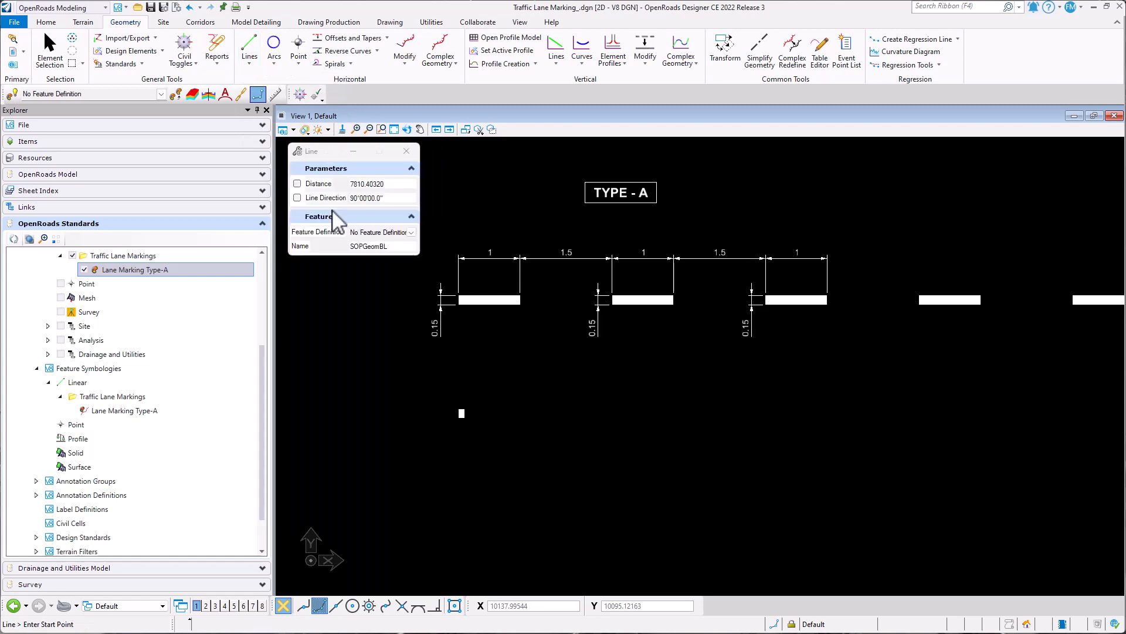
{"action": "left_click", "coordinate": [412, 232]}
{"action": "left_click", "coordinate": [356, 263]}
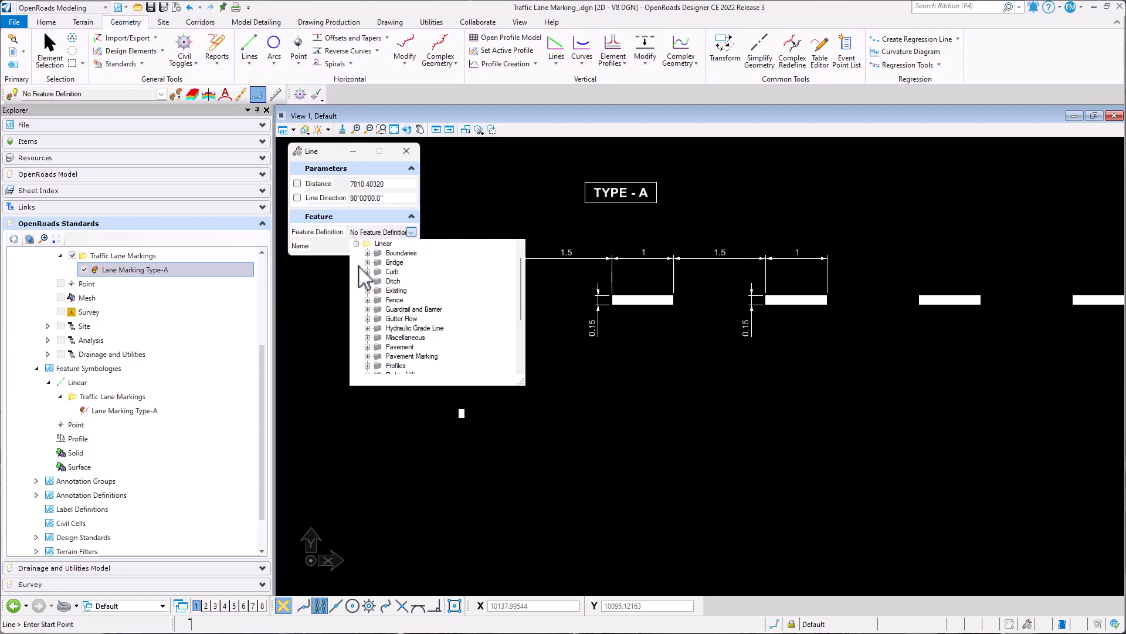
{"action": "scroll", "coordinate": [446, 303], "scroll_direction": "down", "scroll_amount": 3}
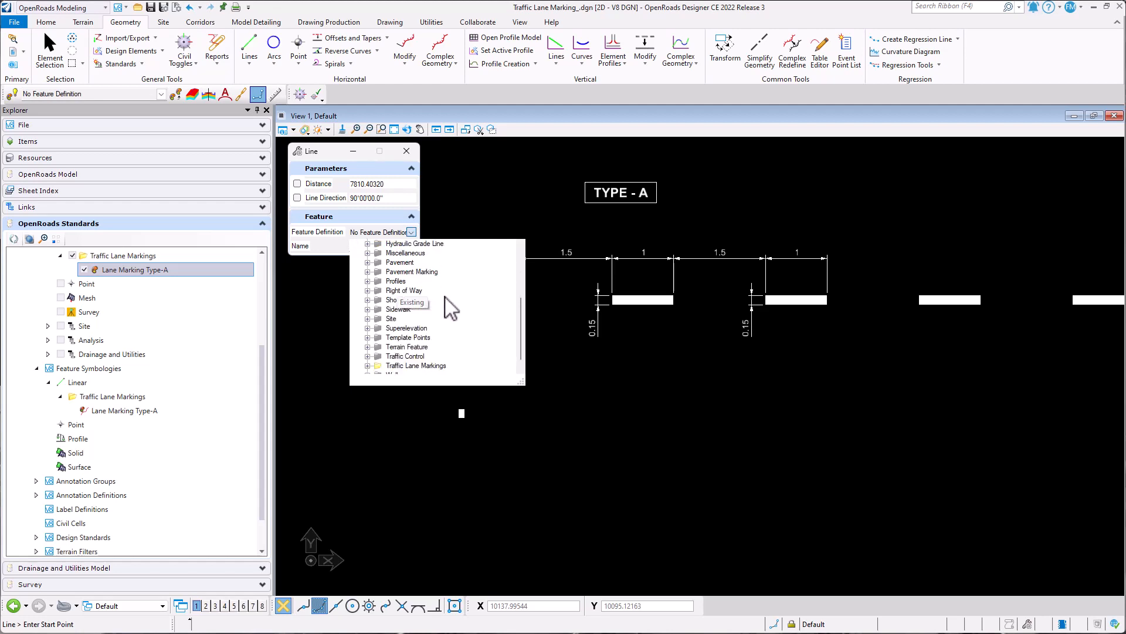
{"action": "left_click", "coordinate": [368, 356]}
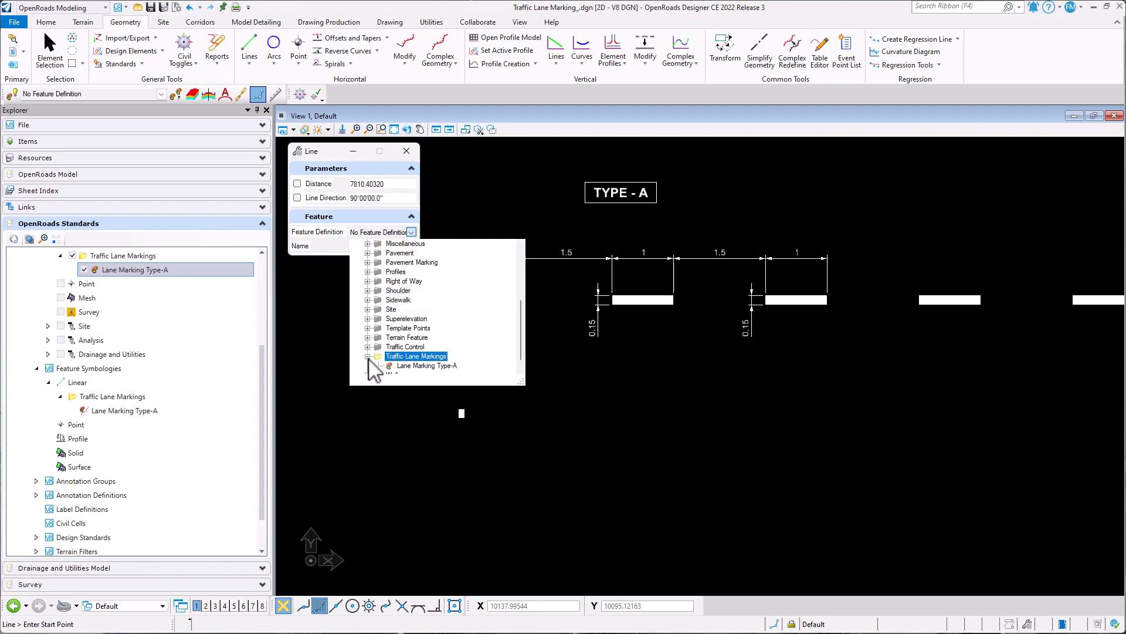
{"action": "left_click", "coordinate": [422, 366]}
{"action": "scroll", "coordinate": [366, 362], "scroll_direction": "down", "scroll_amount": 3}
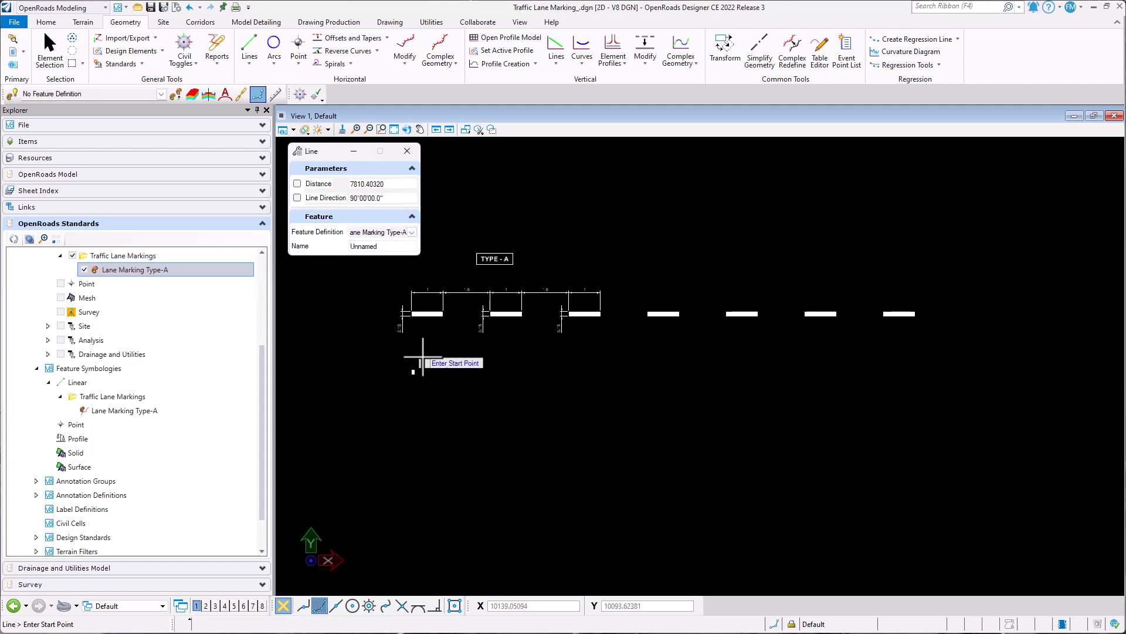
{"action": "left_click", "coordinate": [425, 351]}
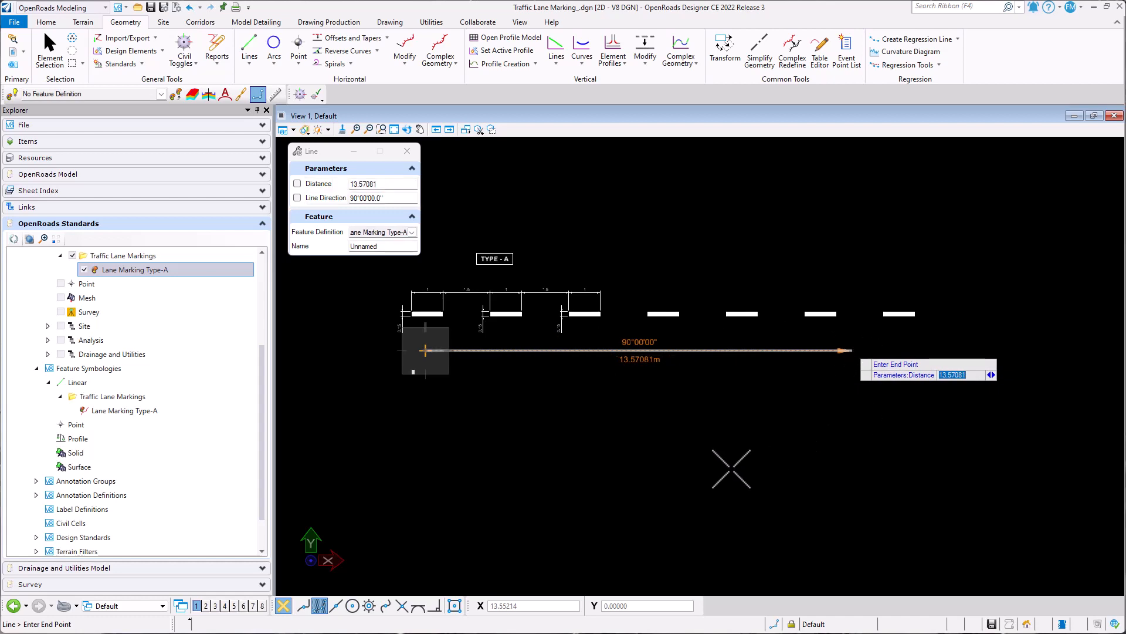
{"action": "left_click", "coordinate": [730, 468]}
{"action": "key", "text": "Escape"}
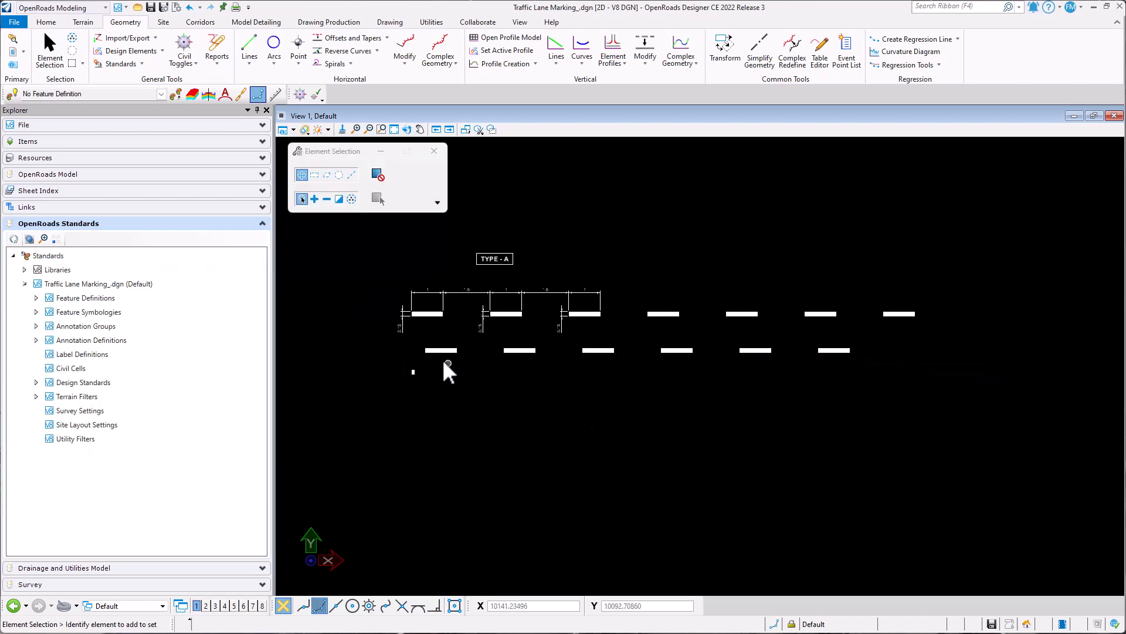
- Check the feature details of the new lane marking line, save the file and clear the selection
{"action": "left_click", "coordinate": [444, 351]}
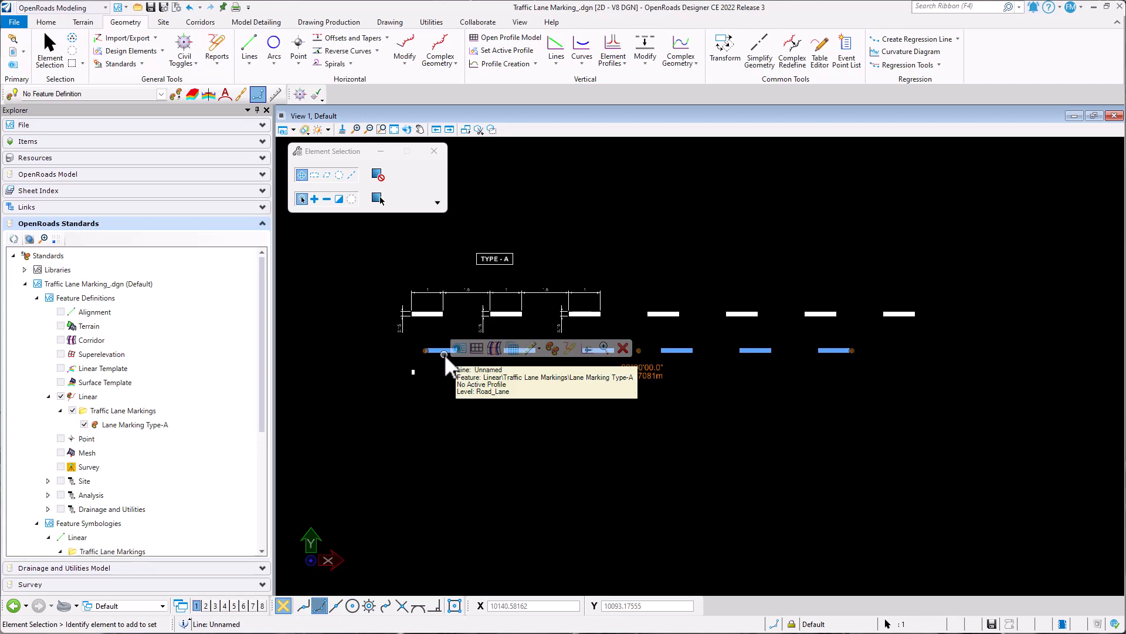
{"action": "key", "text": "ctrl+s"}
{"action": "left_click", "coordinate": [514, 412]}
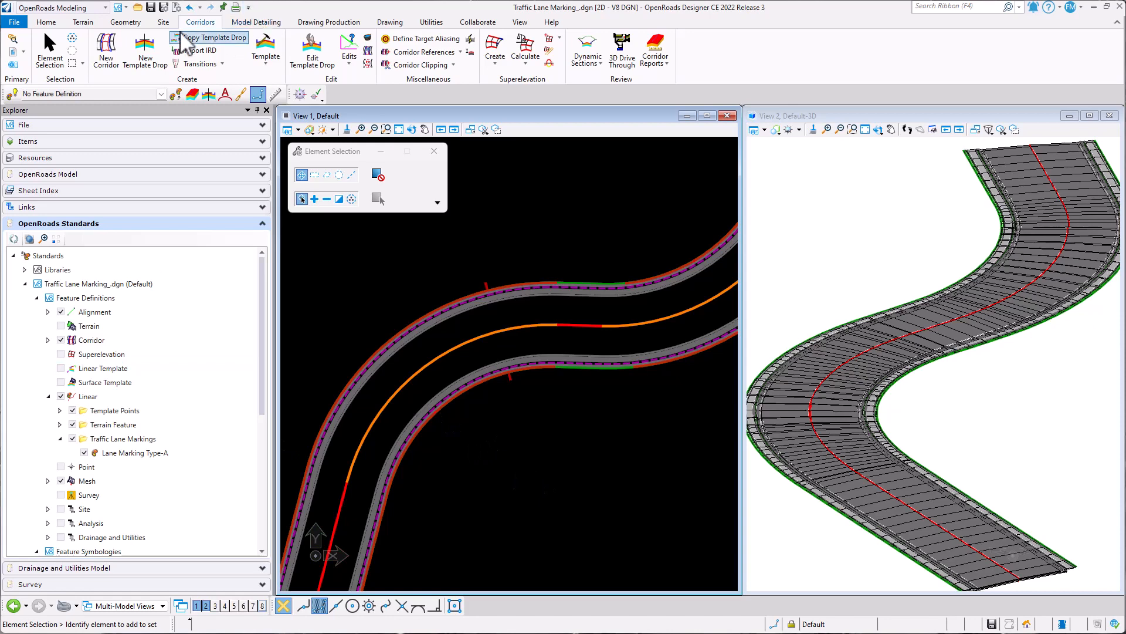
- Set up a Single Offset Entire Element with an offset of 3.6, keeping spiral transitions and mirroring enabled
{"action": "left_click", "coordinate": [121, 25]}
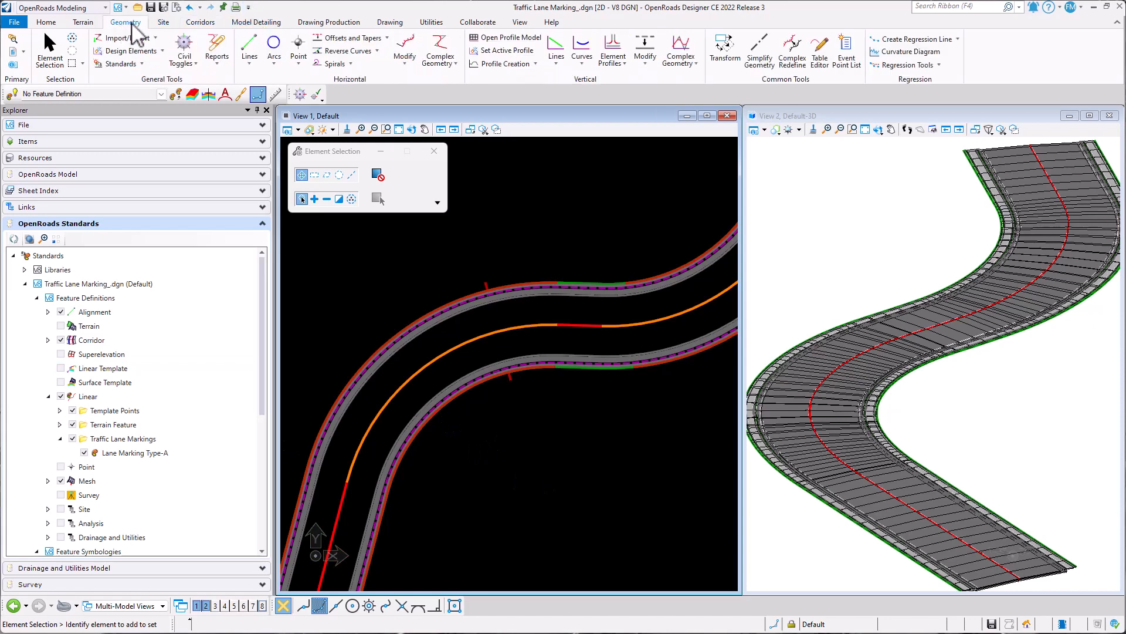
{"action": "left_click", "coordinate": [387, 38]}
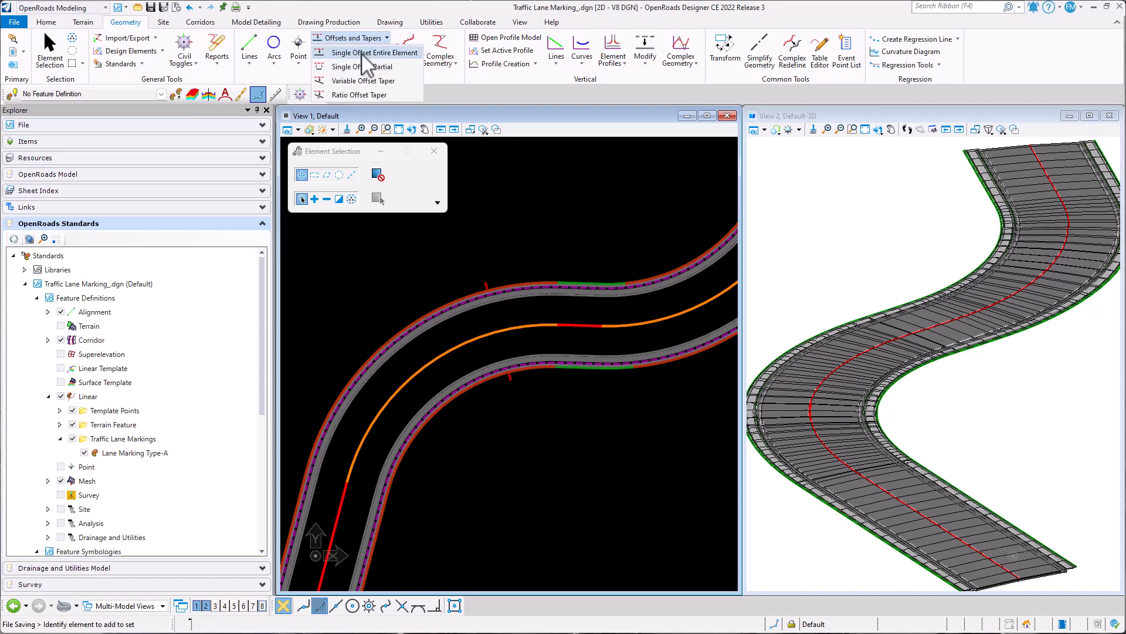
{"action": "left_click", "coordinate": [365, 52]}
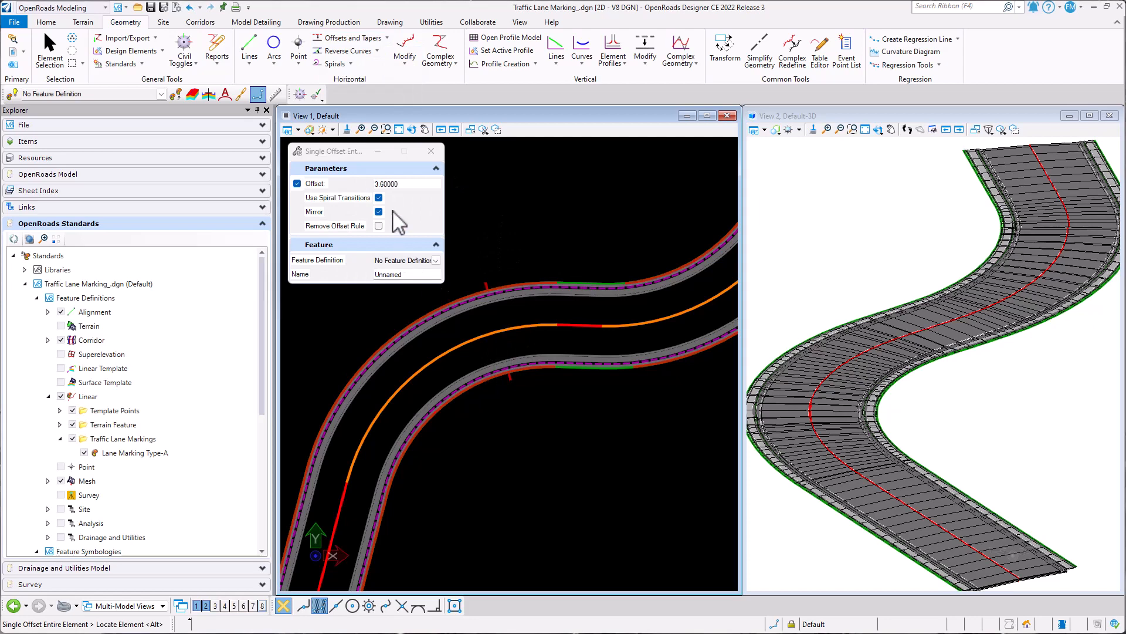
{"action": "double_click", "coordinate": [404, 183]}
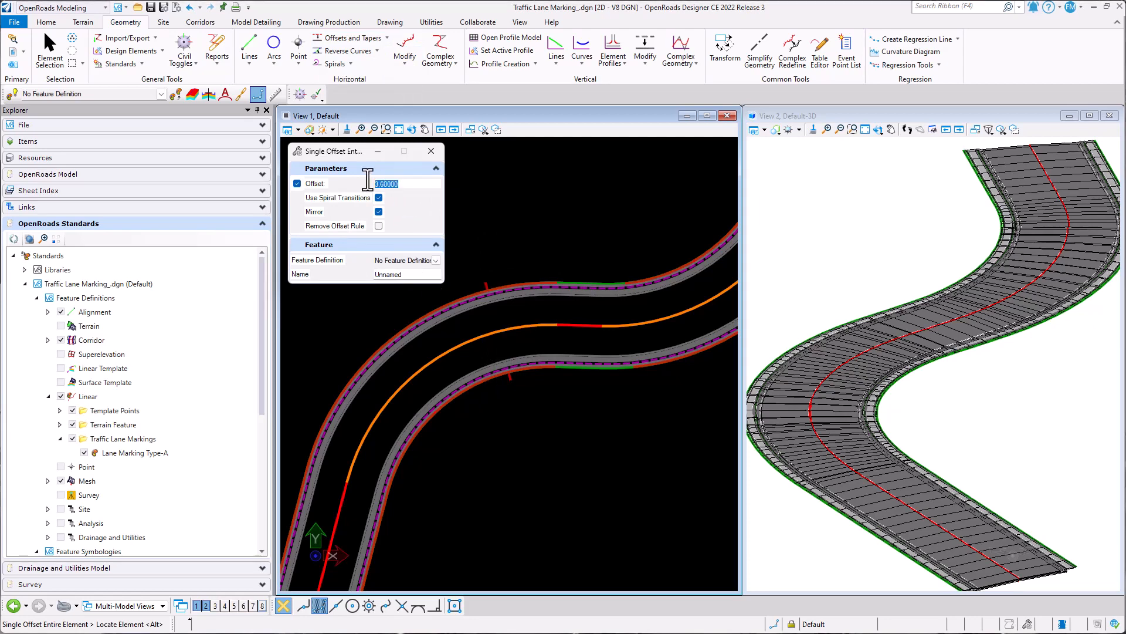
{"action": "type", "text": "3.6"}
{"action": "key", "text": "Return"}
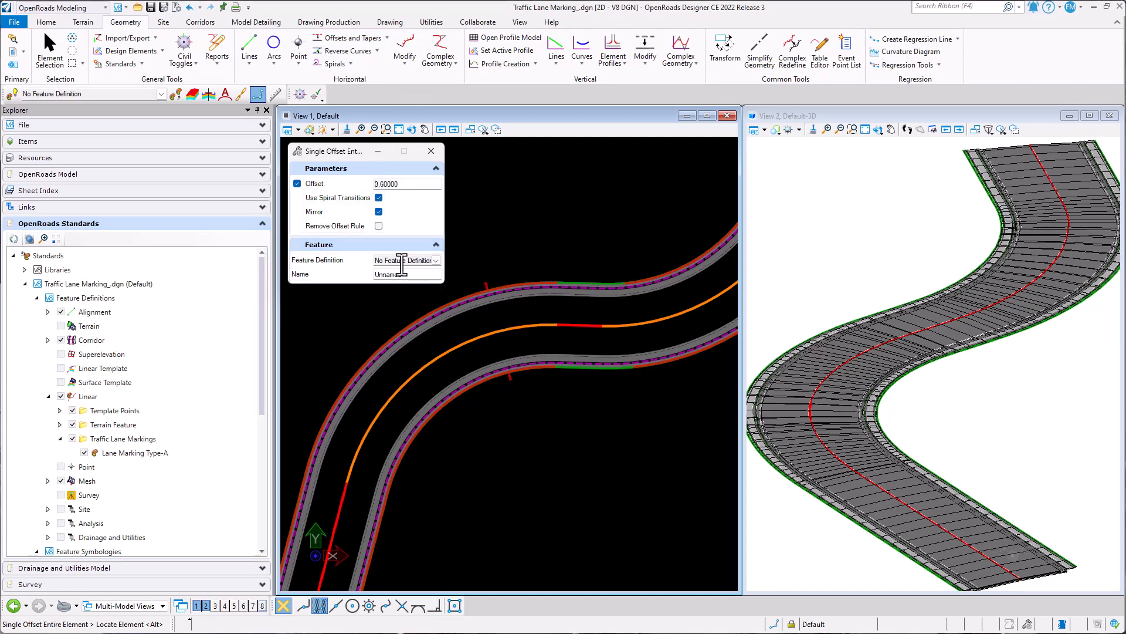
- Choose Linear\Traffic Lane Markings\Lane Marking Type-A as the feature definition for the offset
{"action": "left_click", "coordinate": [436, 261]}
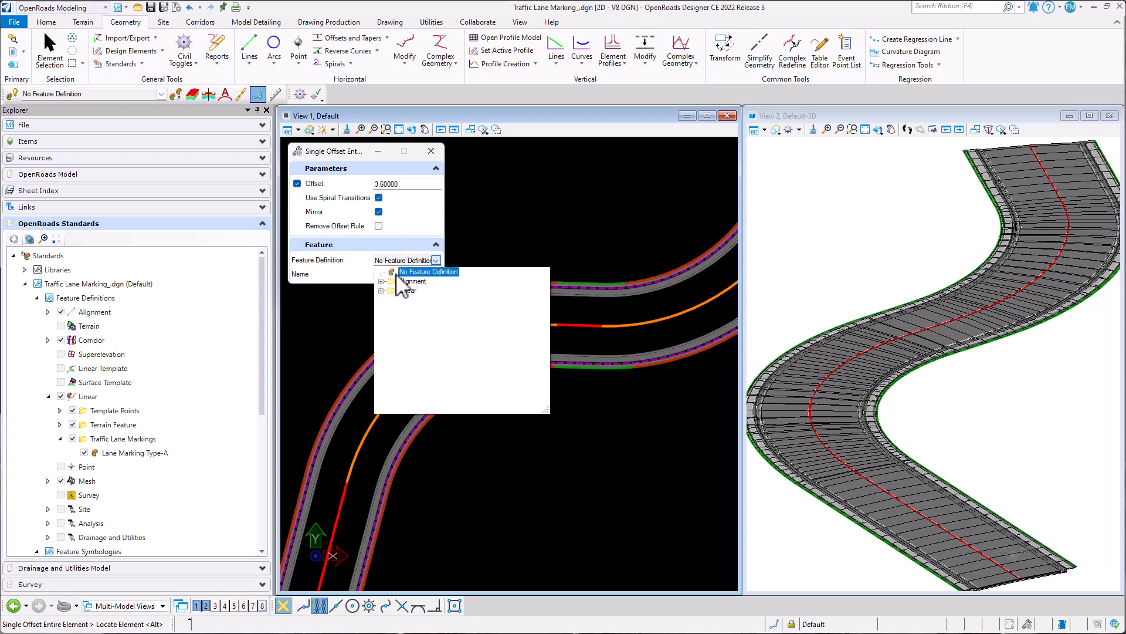
{"action": "left_click", "coordinate": [381, 291]}
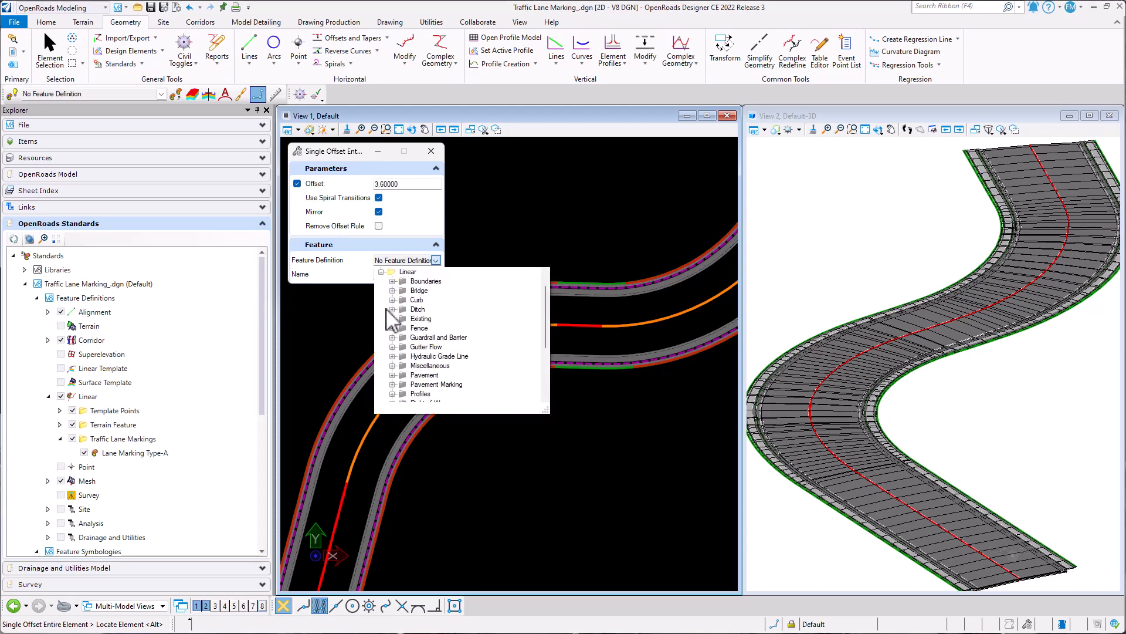
{"action": "scroll", "coordinate": [393, 305], "scroll_direction": "down", "scroll_amount": 3}
{"action": "scroll", "coordinate": [384, 296], "scroll_direction": "up", "scroll_amount": 3}
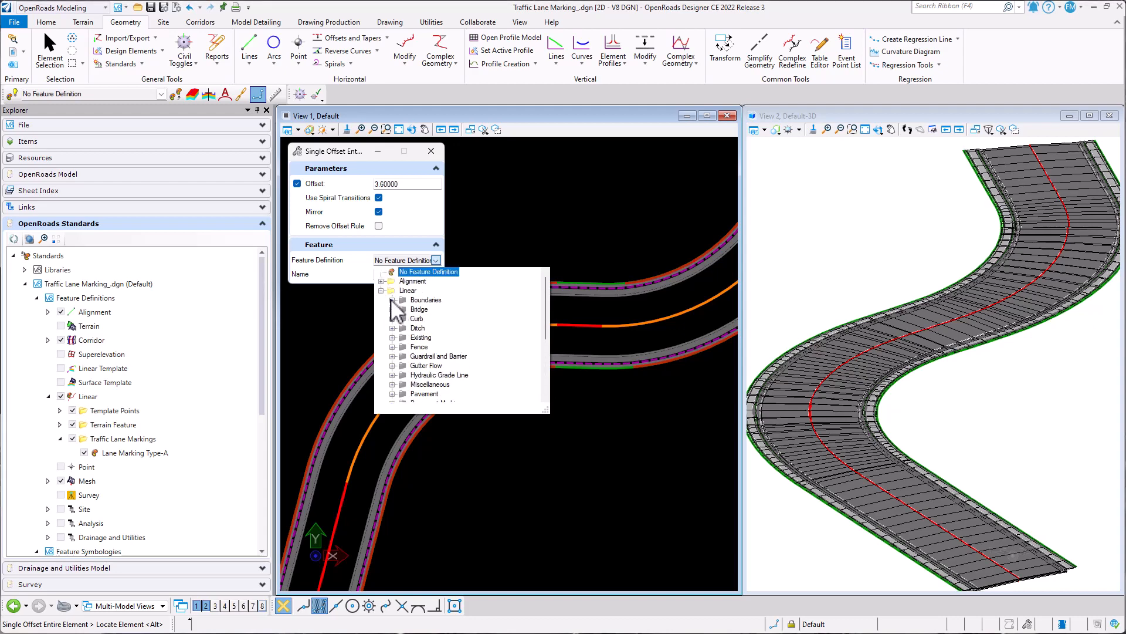
{"action": "scroll", "coordinate": [411, 296], "scroll_direction": "down", "scroll_amount": 2}
{"action": "scroll", "coordinate": [423, 302], "scroll_direction": "down", "scroll_amount": 2}
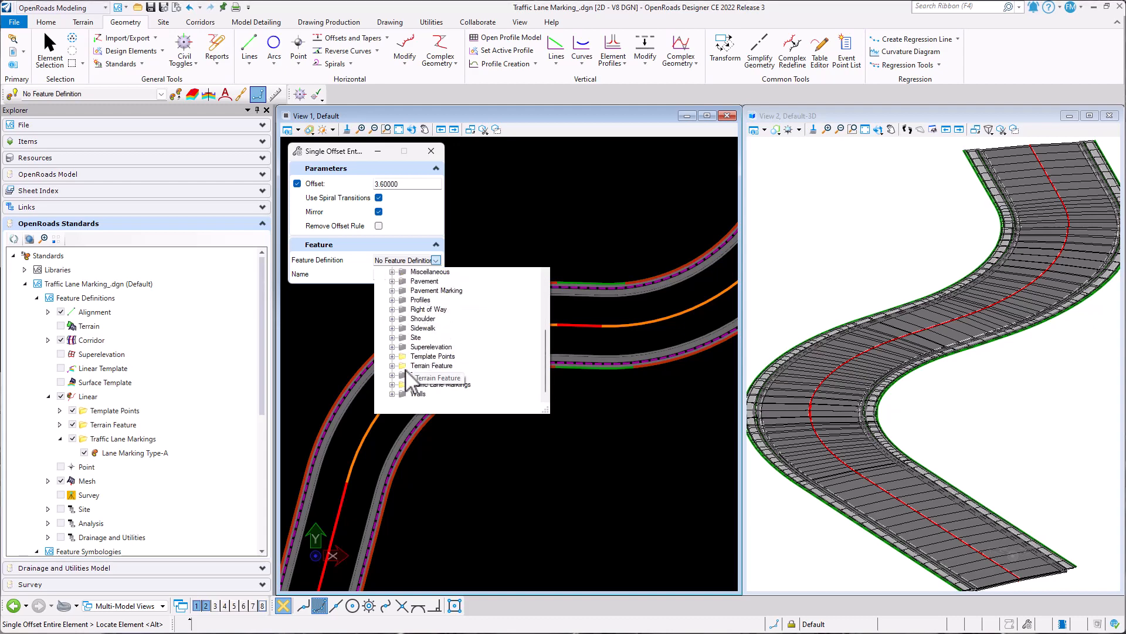
{"action": "left_click", "coordinate": [427, 385]}
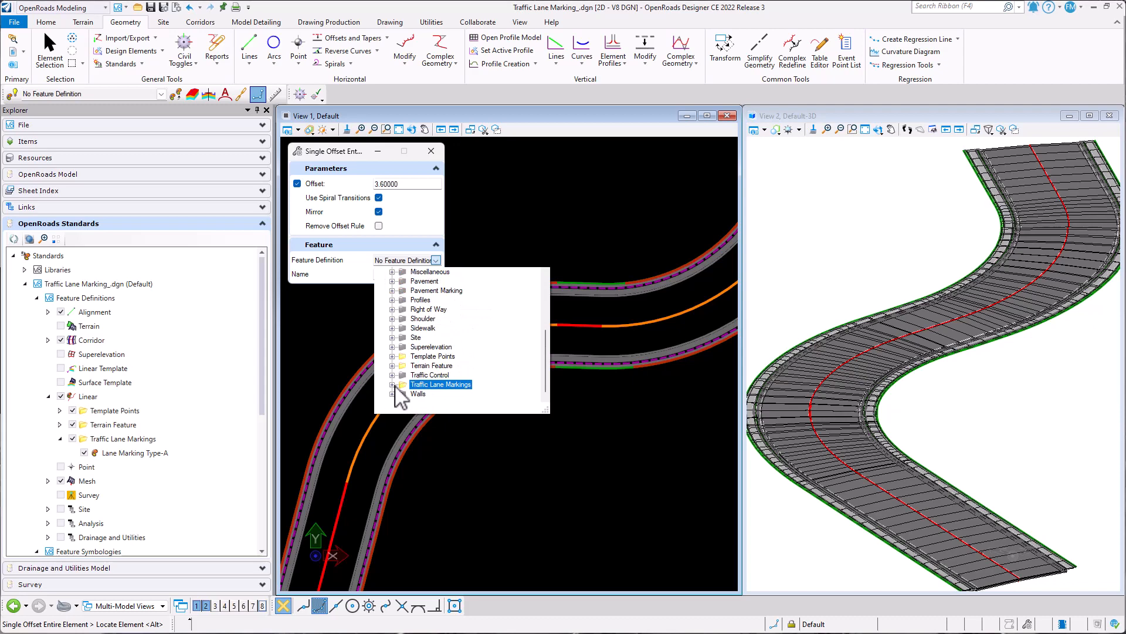
{"action": "left_click", "coordinate": [392, 385]}
{"action": "scroll", "coordinate": [431, 361], "scroll_direction": "down", "scroll_amount": 1}
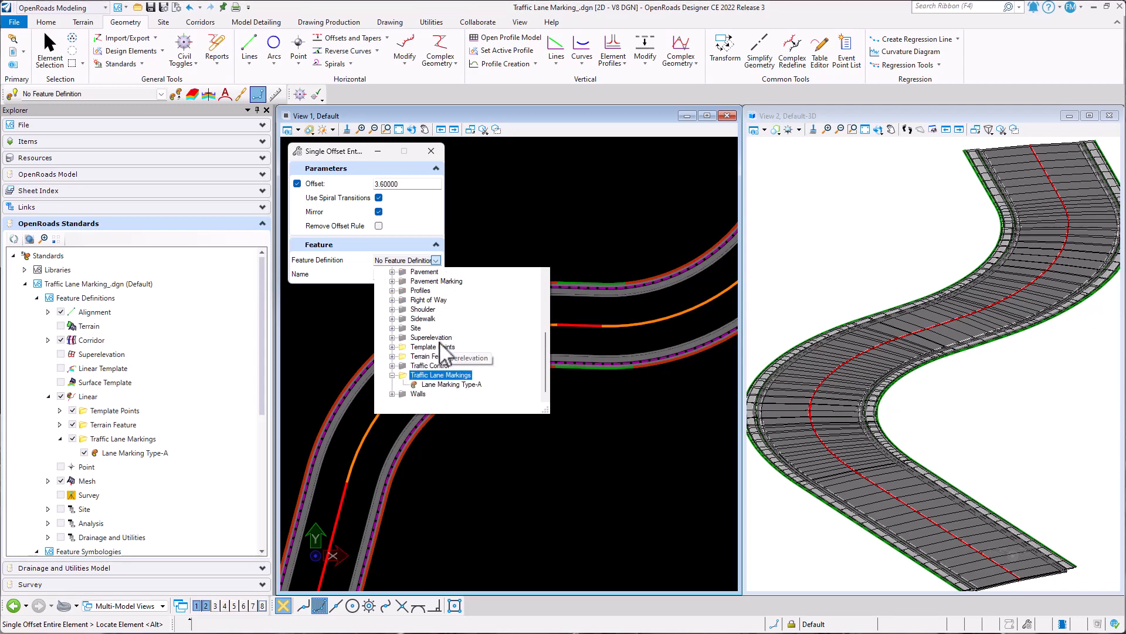
{"action": "left_click", "coordinate": [445, 386]}
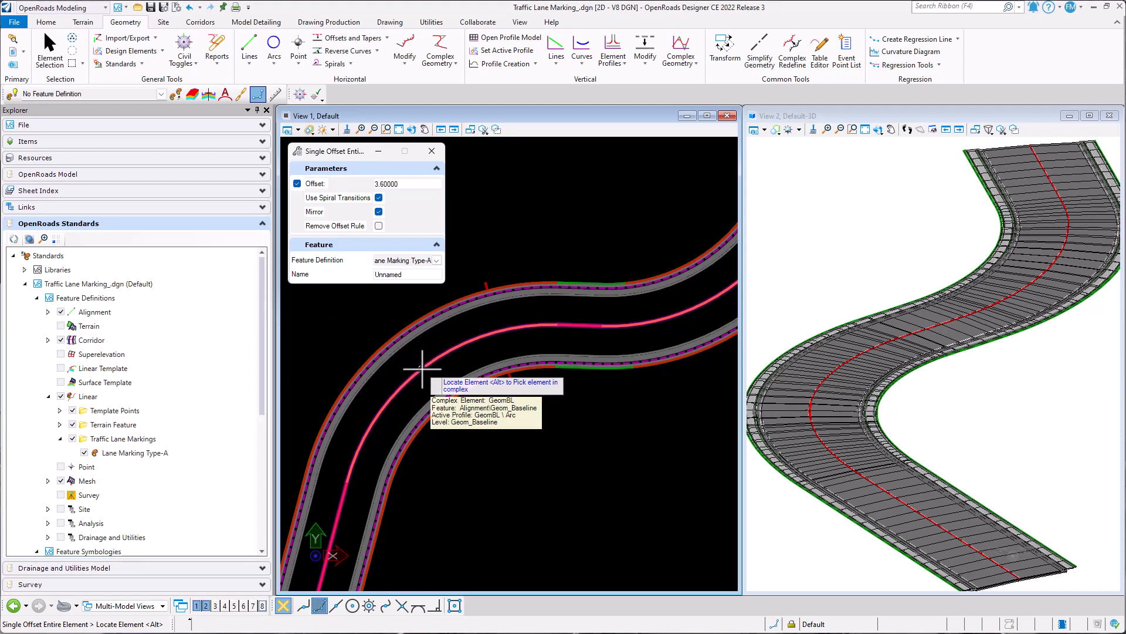
- Try offsetting the road's baseline 3.6 to both sides as Lane Marking Type-A lines, and undo the offset
{"action": "left_click", "coordinate": [422, 369]}
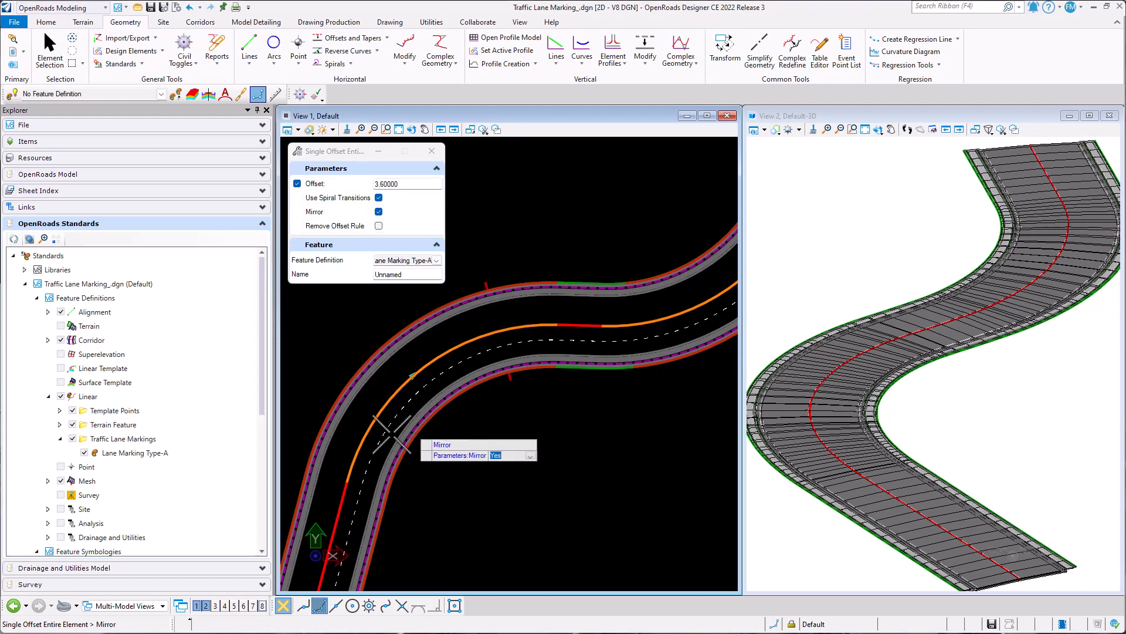
{"action": "scroll", "coordinate": [410, 428], "scroll_direction": "up", "scroll_amount": 3}
{"action": "scroll", "coordinate": [404, 444], "scroll_direction": "up", "scroll_amount": 5}
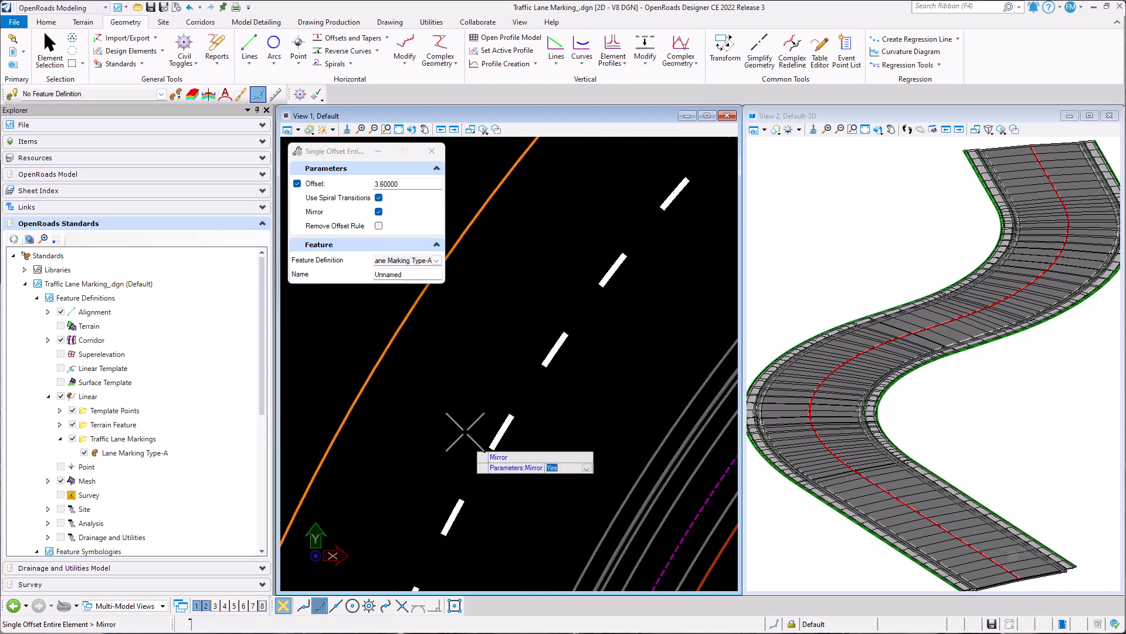
{"action": "scroll", "coordinate": [465, 434], "scroll_direction": "up", "scroll_amount": 1}
{"action": "left_click", "coordinate": [463, 432]}
{"action": "scroll", "coordinate": [465, 387], "scroll_direction": "down", "scroll_amount": 3}
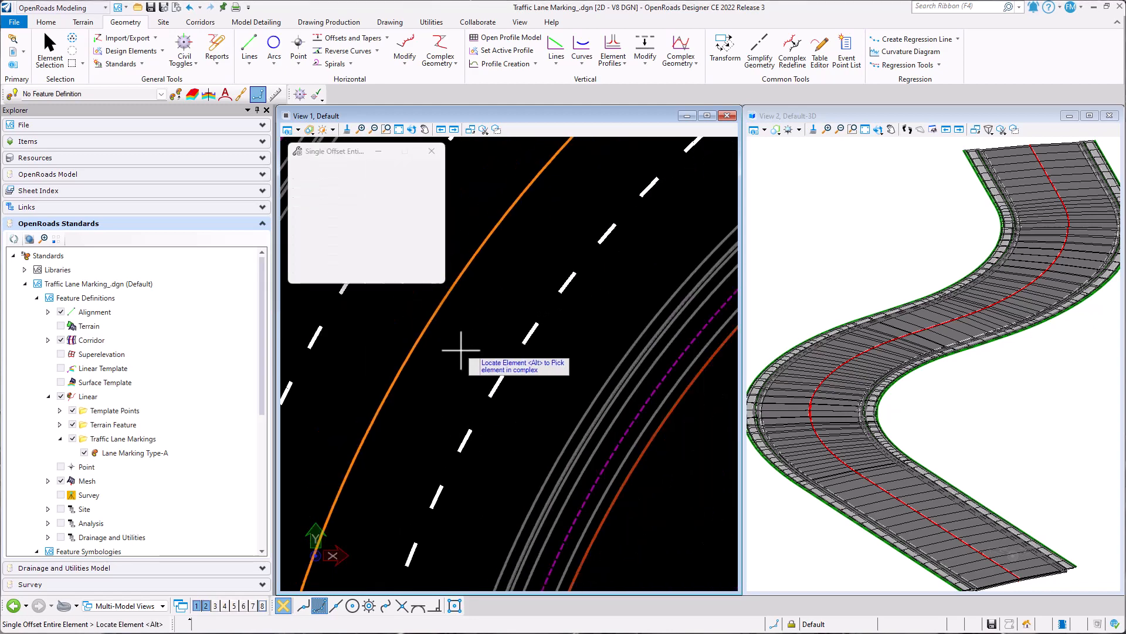
{"action": "key", "text": "Escape"}
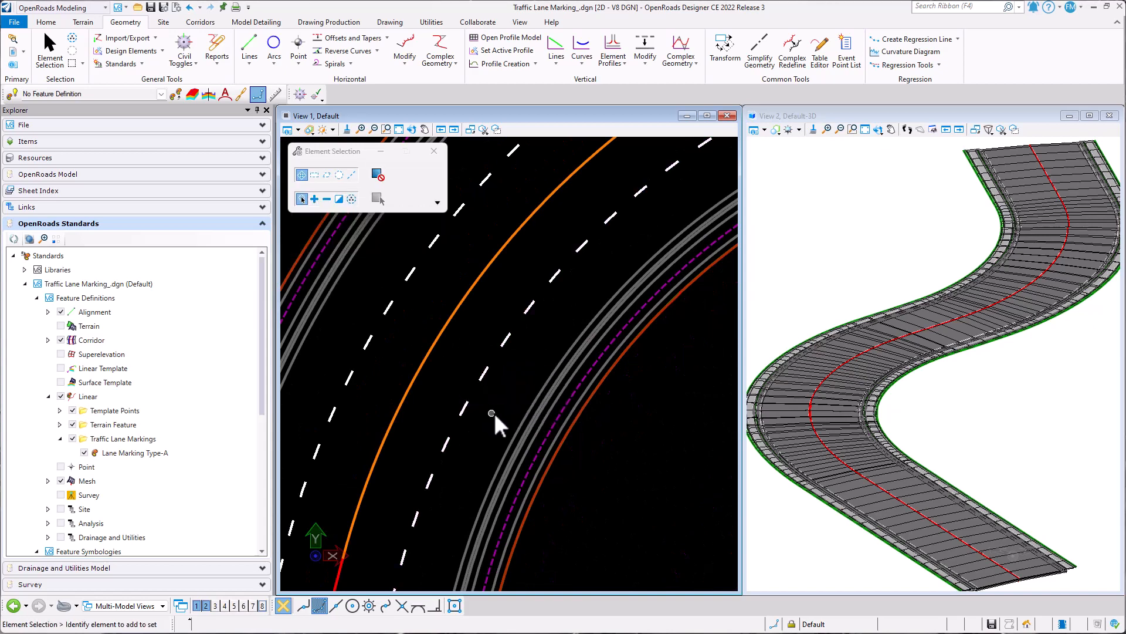
{"action": "key", "text": "ctrl+z"}
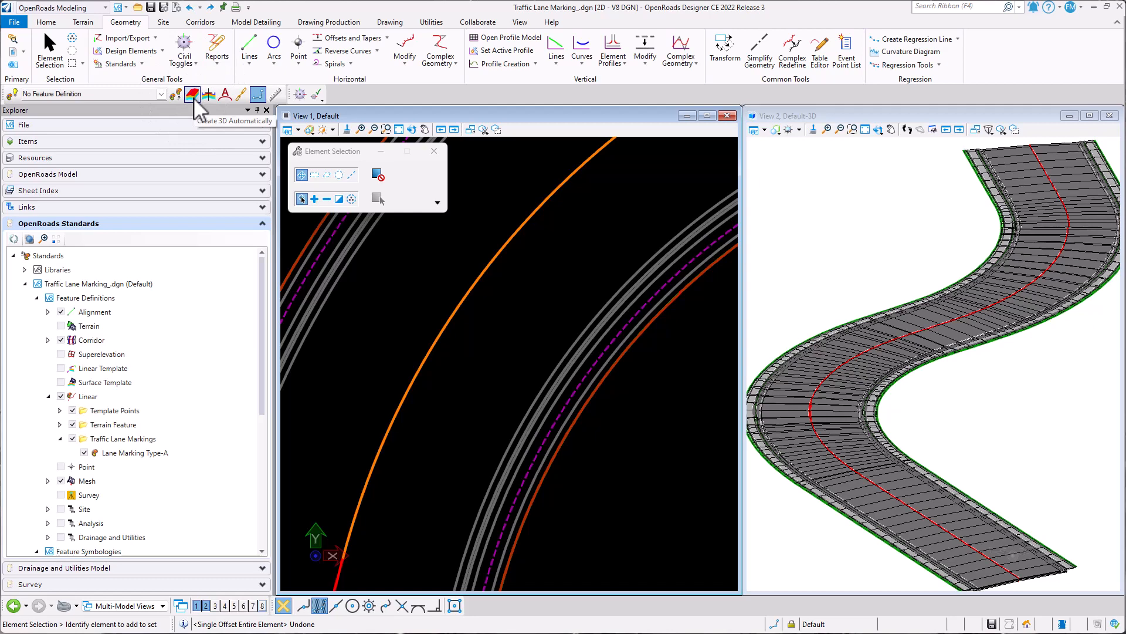
- Save the file, turn on Create 3D Automatically and offset the road's baseline 3.6 to both sides as Lane Marking Type-A lines
{"action": "key", "text": "ctrl+s"}
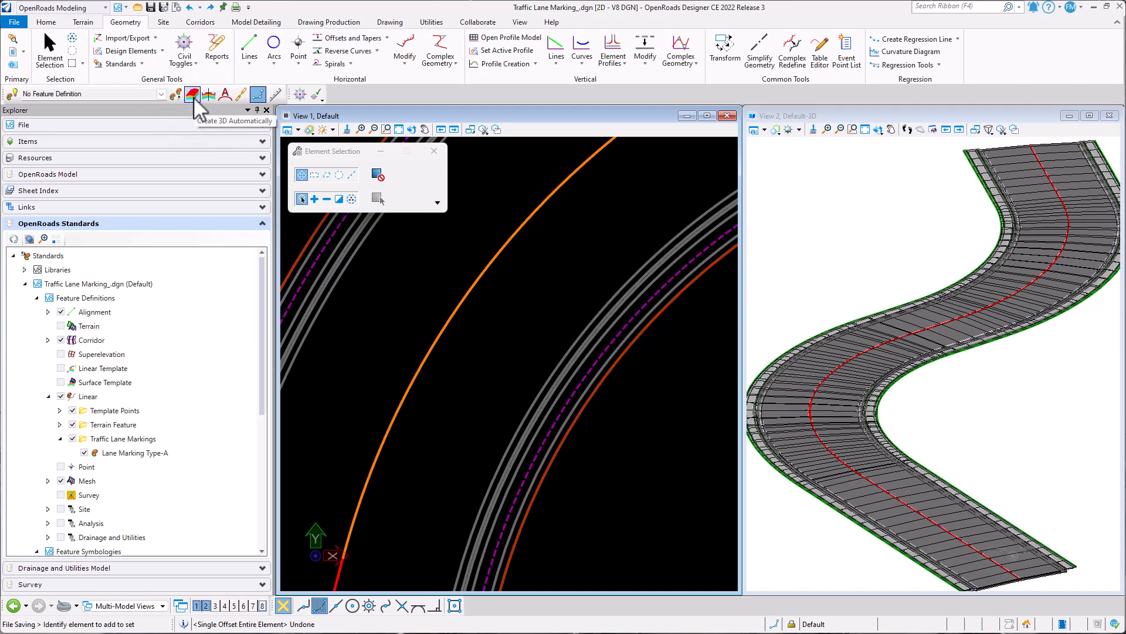
{"action": "left_click", "coordinate": [195, 97]}
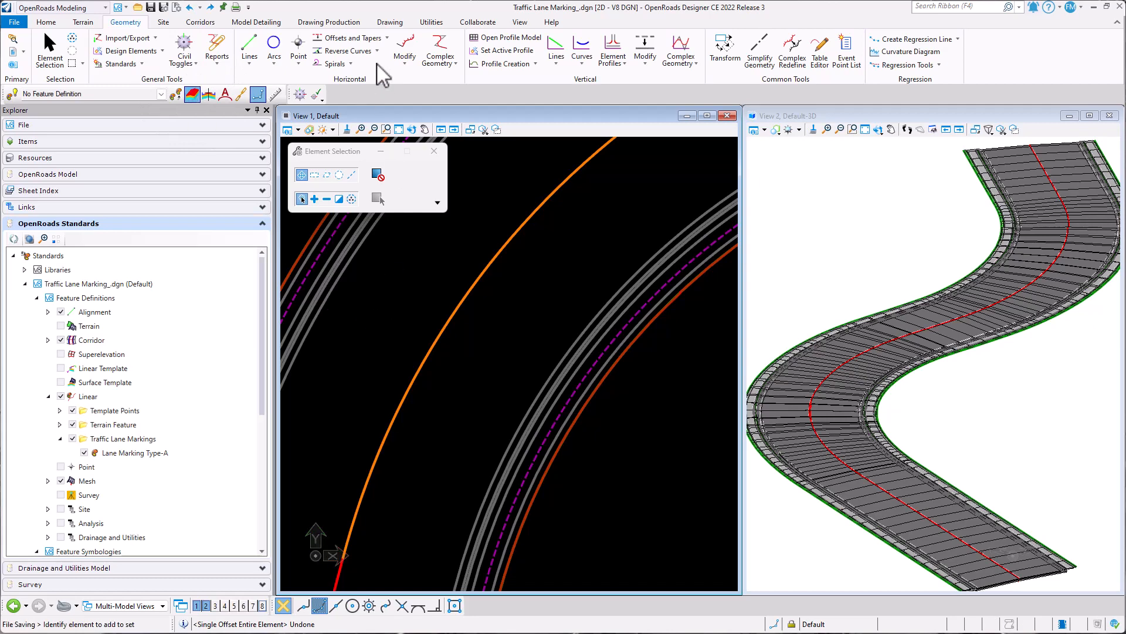
{"action": "left_click", "coordinate": [388, 38]}
{"action": "left_click", "coordinate": [376, 73]}
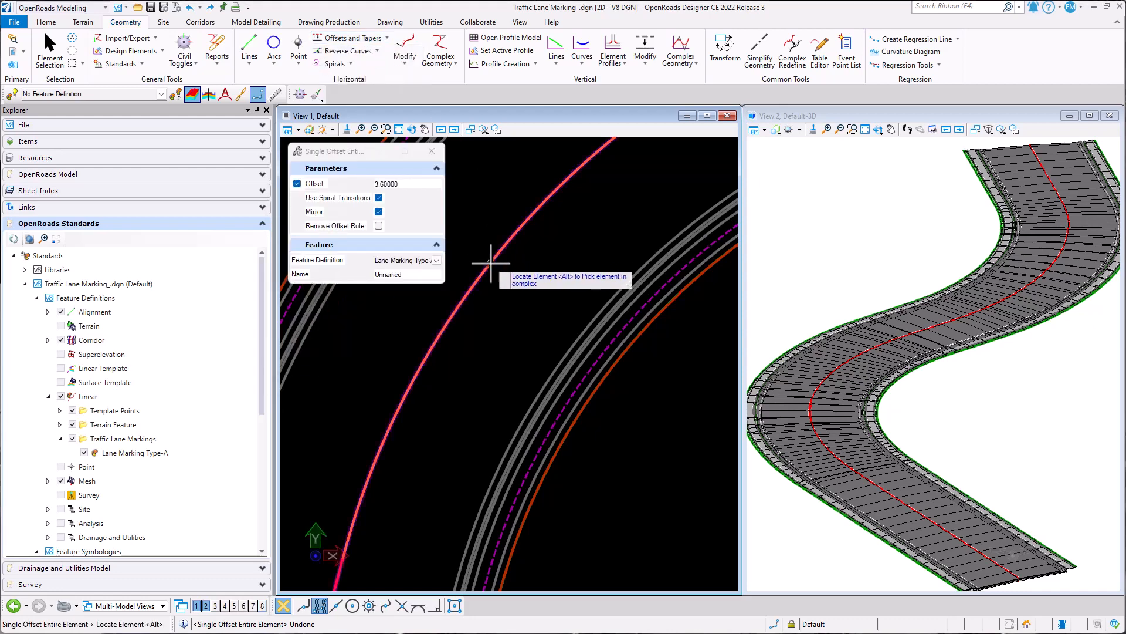
{"action": "left_click", "coordinate": [491, 263]}
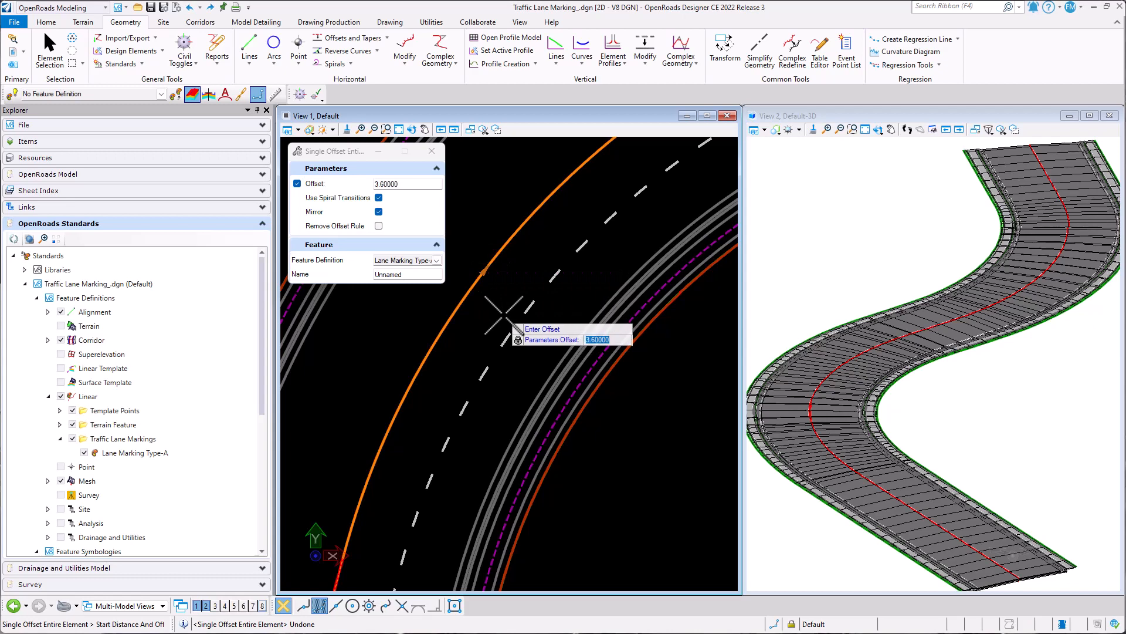
{"action": "key", "text": "Return"}
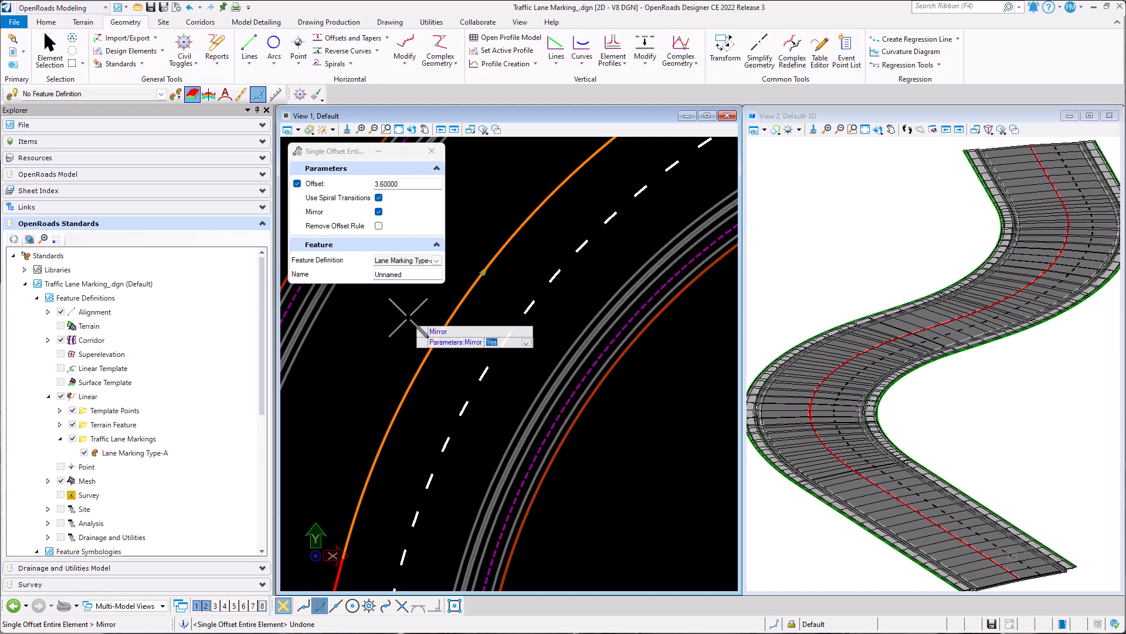
{"action": "left_click", "coordinate": [411, 316]}
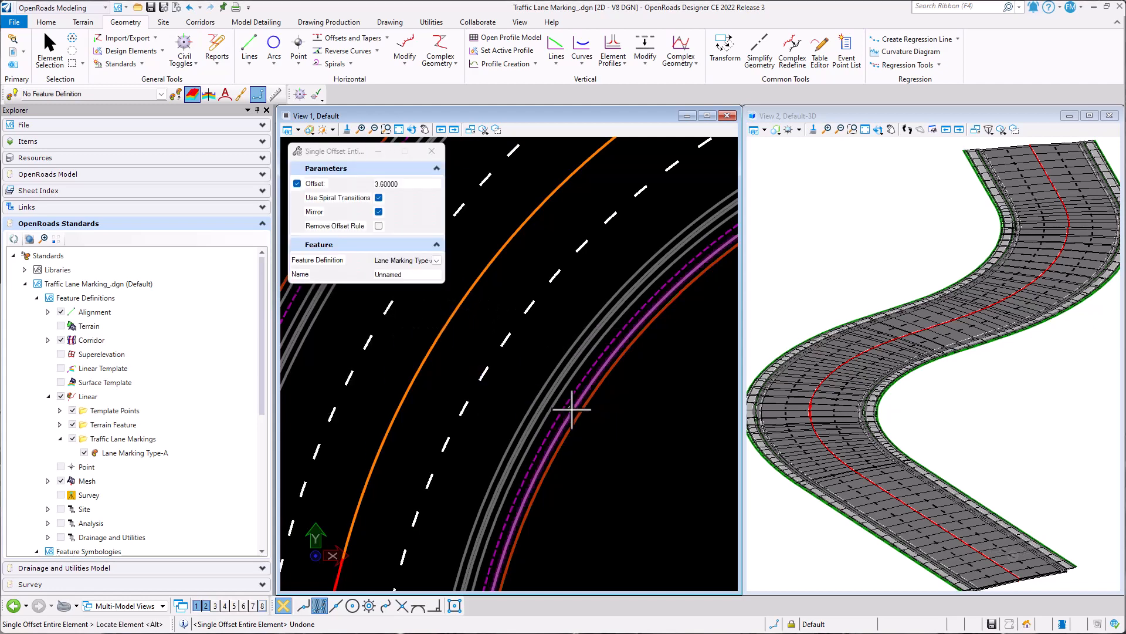
{"action": "key", "text": "Escape"}
- Examine the dashed lane markings along the corridor in the 2D and 3D views, and save the file
{"action": "scroll", "coordinate": [572, 333], "scroll_direction": "down", "scroll_amount": 6}
{"action": "scroll", "coordinate": [572, 338], "scroll_direction": "up", "scroll_amount": 6}
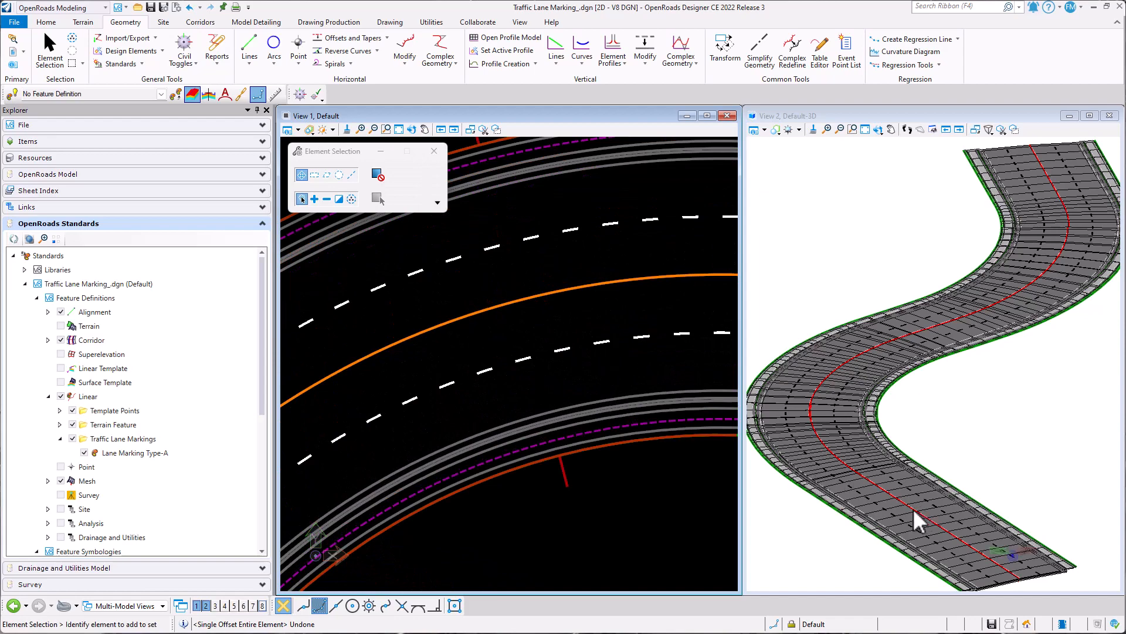
{"action": "scroll", "coordinate": [898, 515], "scroll_direction": "up", "scroll_amount": 4}
{"action": "middle_click_drag", "start_coordinate": [886, 511], "coordinate": [885, 294], "text": "shift"}
{"action": "scroll", "coordinate": [890, 195], "scroll_direction": "up", "scroll_amount": 5}
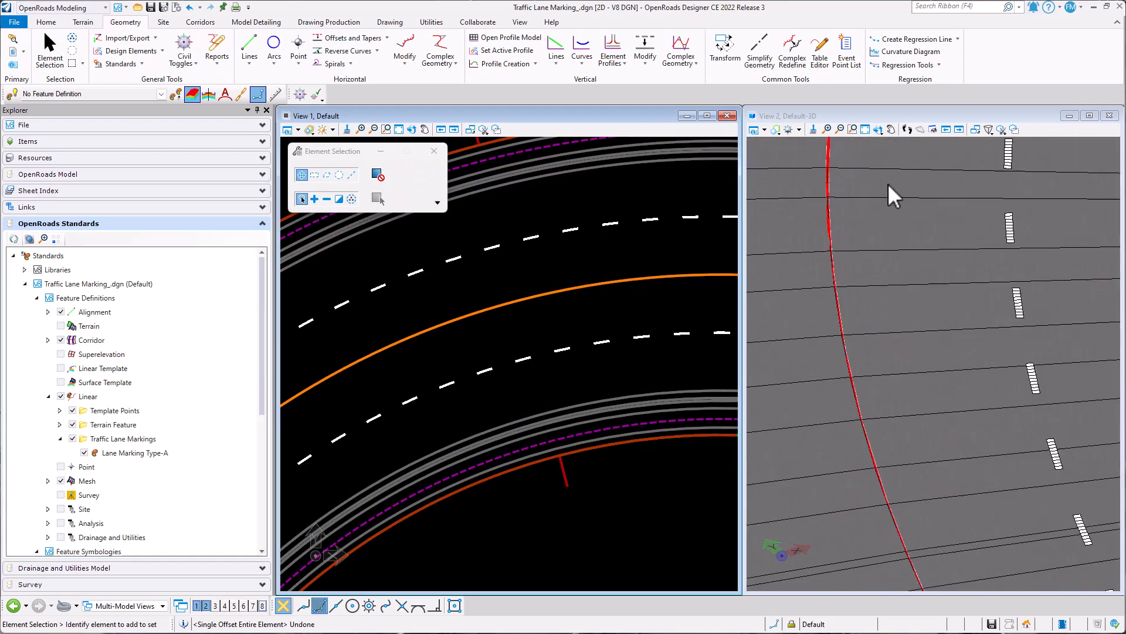
{"action": "scroll", "coordinate": [897, 294], "scroll_direction": "down", "scroll_amount": 5}
{"action": "scroll", "coordinate": [474, 485], "scroll_direction": "down", "scroll_amount": 3}
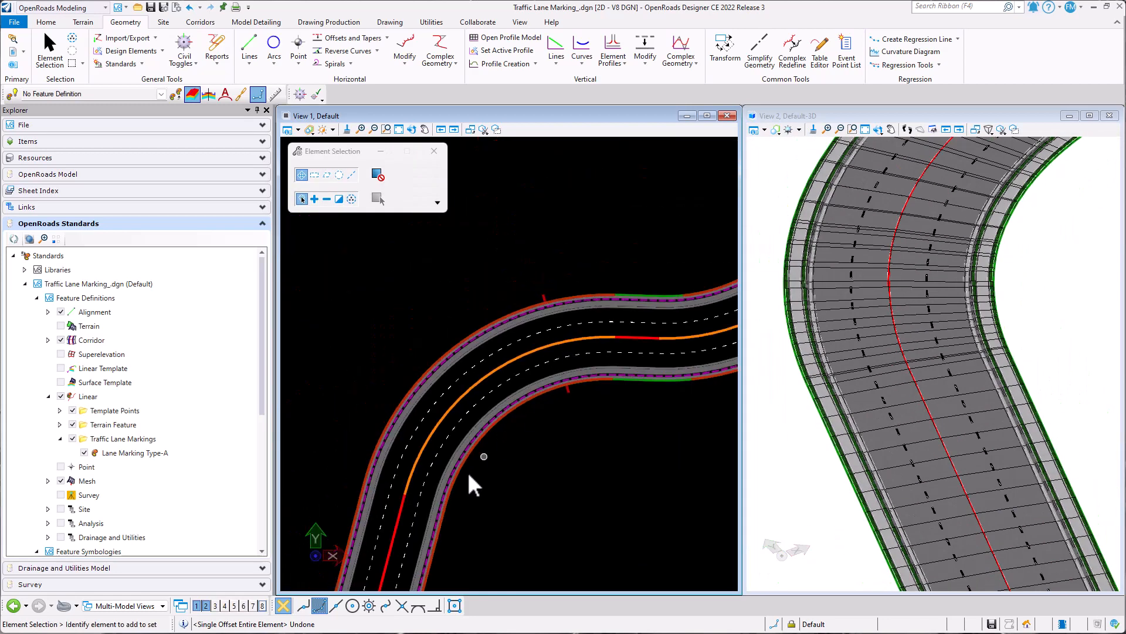
{"action": "scroll", "coordinate": [460, 394], "scroll_direction": "up", "scroll_amount": 5}
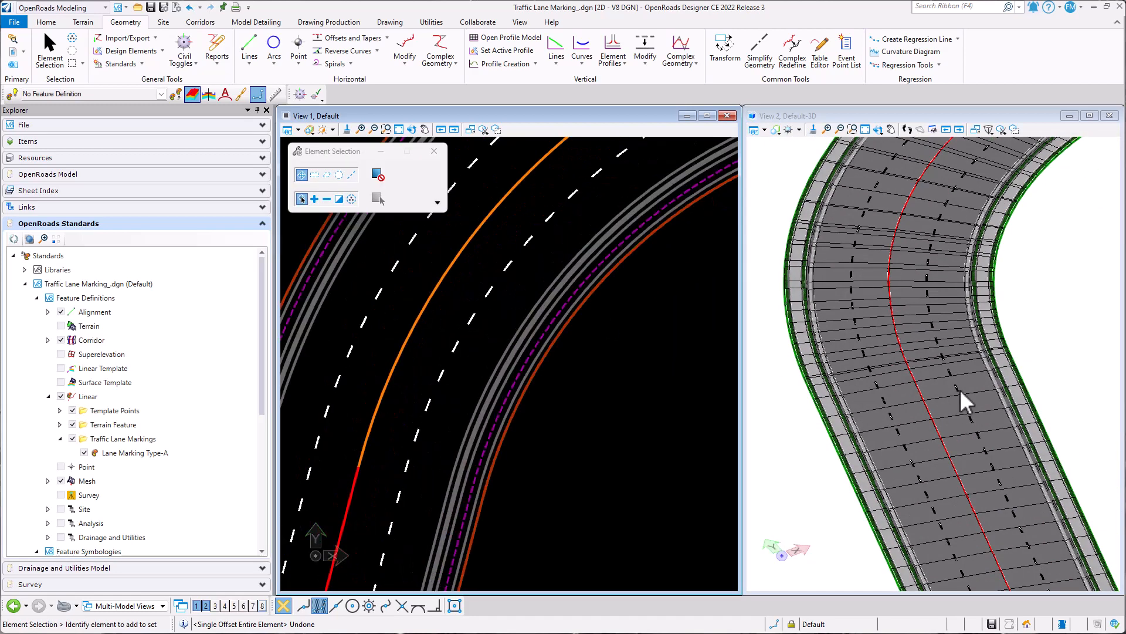
{"action": "scroll", "coordinate": [967, 402], "scroll_direction": "up", "scroll_amount": 3}
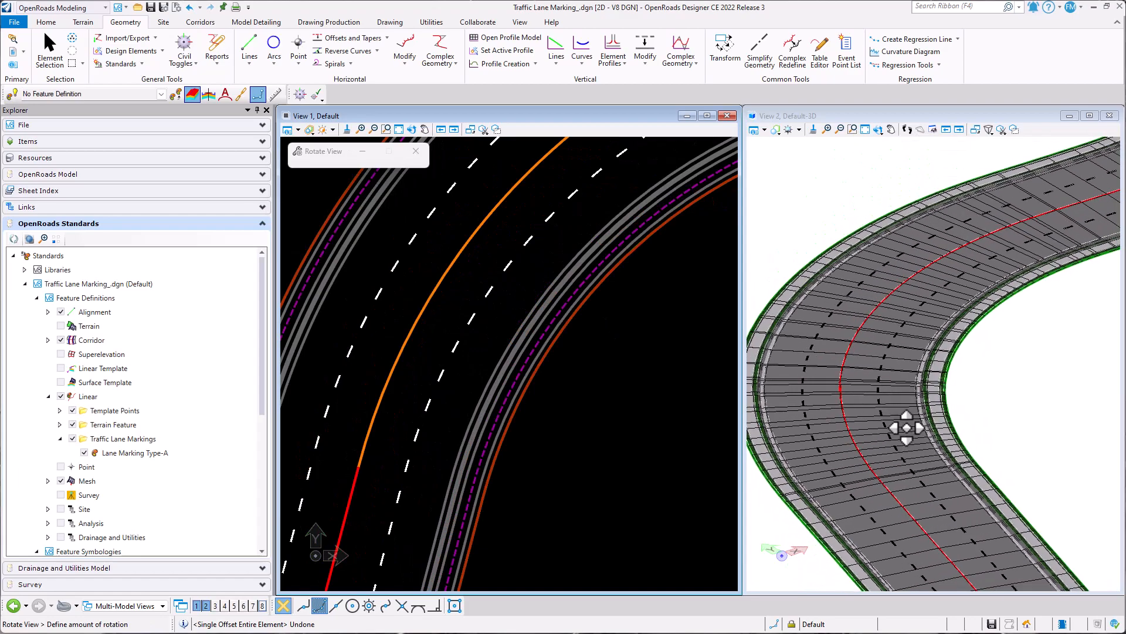
{"action": "middle_click_drag", "start_coordinate": [950, 403], "coordinate": [951, 400], "text": "shift"}
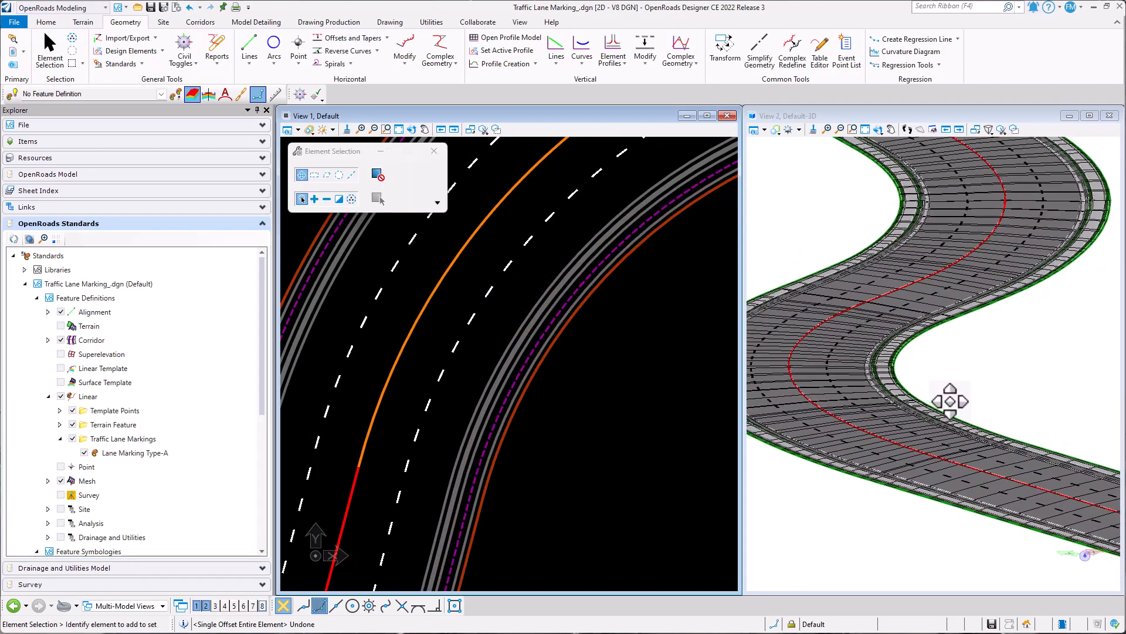
{"action": "middle_click_drag", "start_coordinate": [955, 317], "coordinate": [958, 367]}
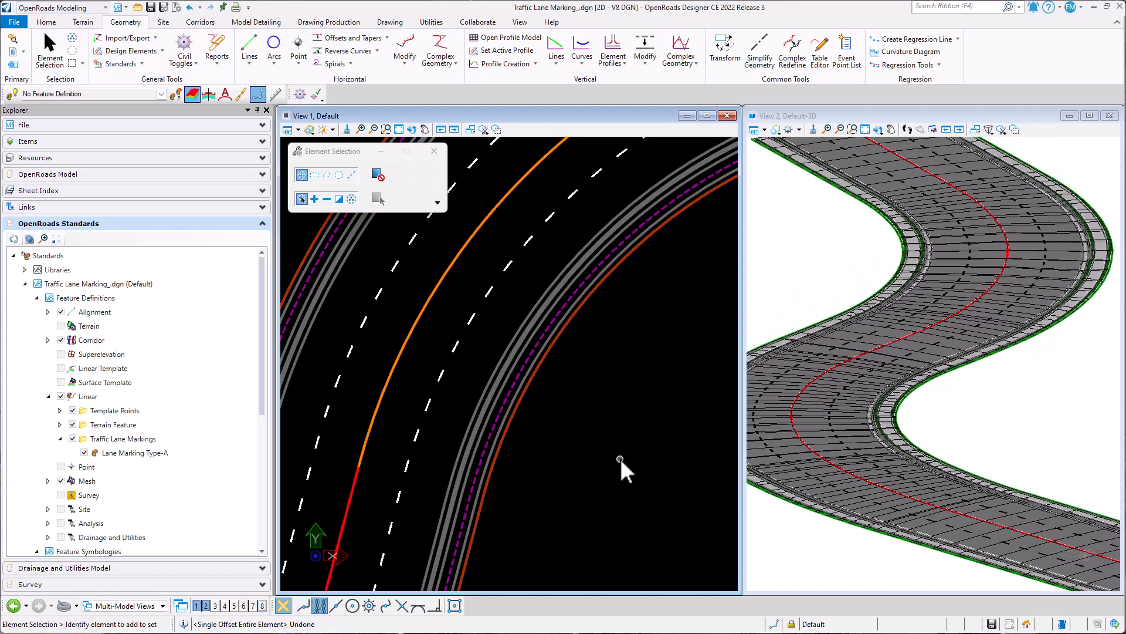
{"action": "key", "text": "ctrl+s"}
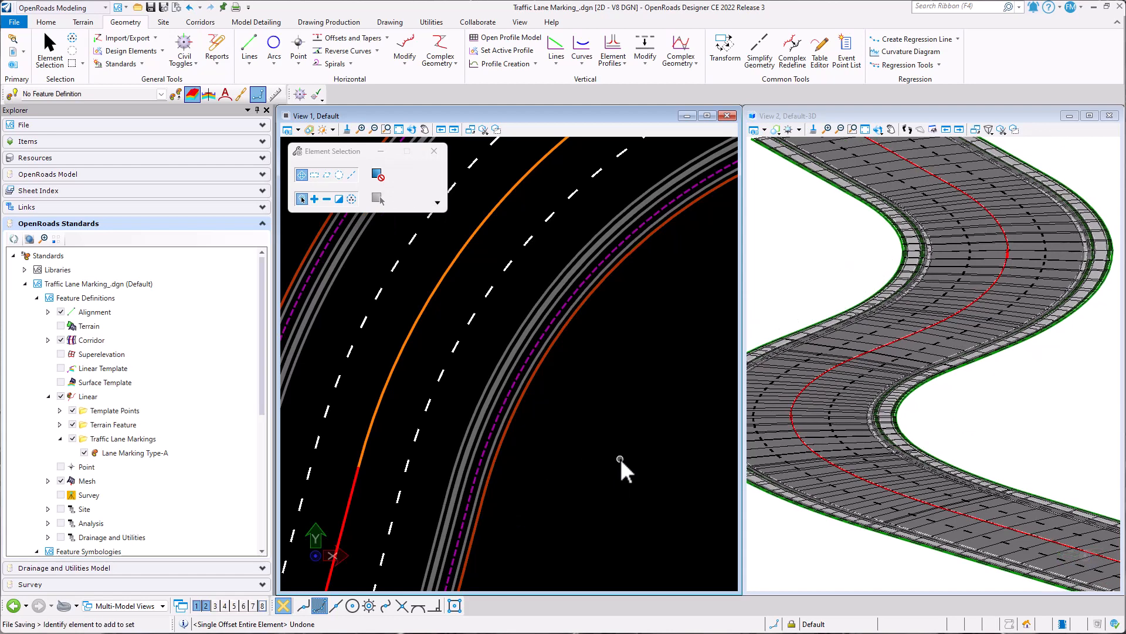